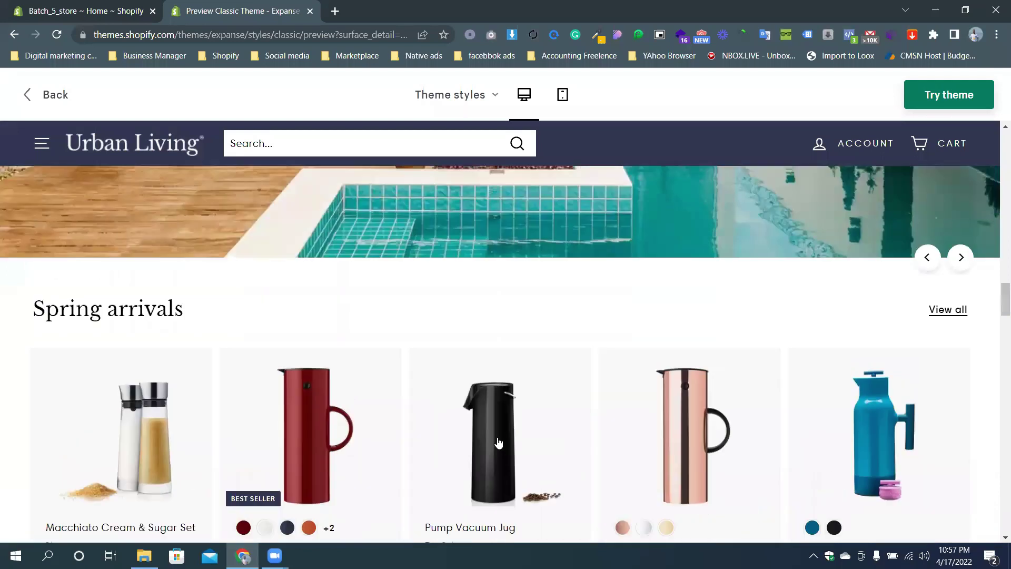
# Look through the Expanse Classic theme preview, including Spring arrivals, and return to the theme's details page
pyautogui.scroll(-5, 280, 370)
pyautogui.scroll(2, 255, 332)
pyautogui.scroll(6, 270, 325)
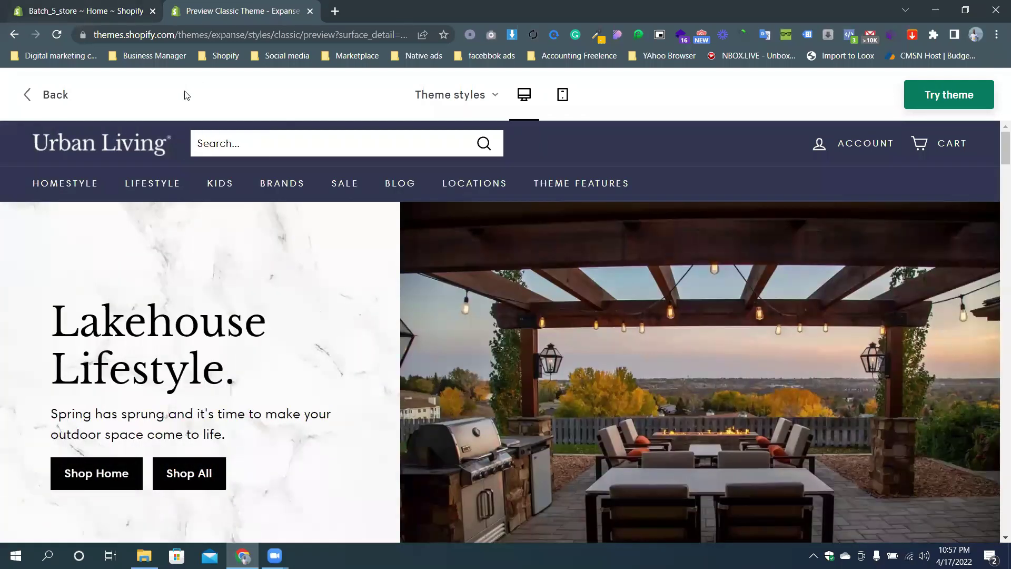
pyautogui.click(23, 96)
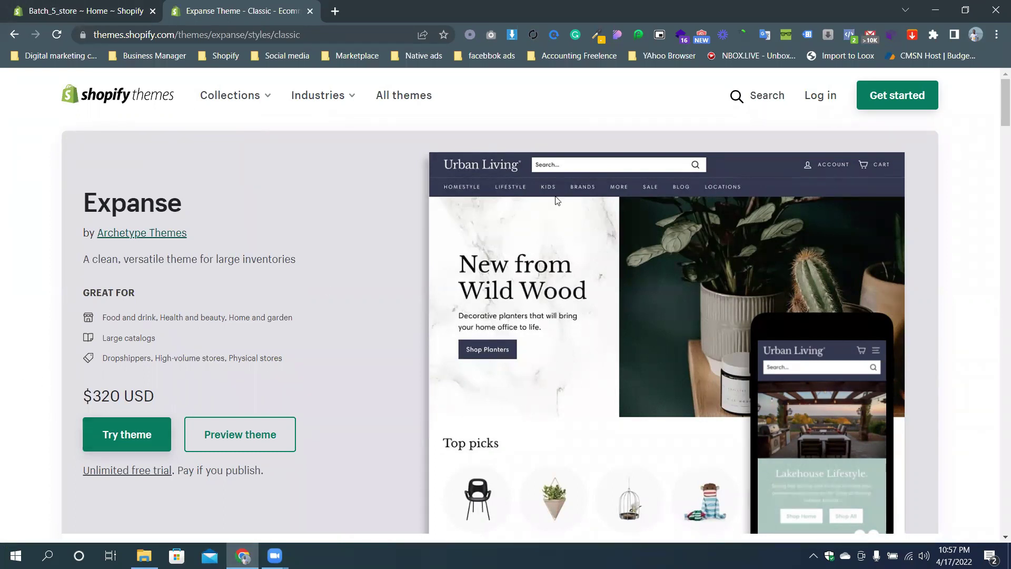
pyautogui.moveTo(203, 207); pyautogui.dragTo(50, 203)
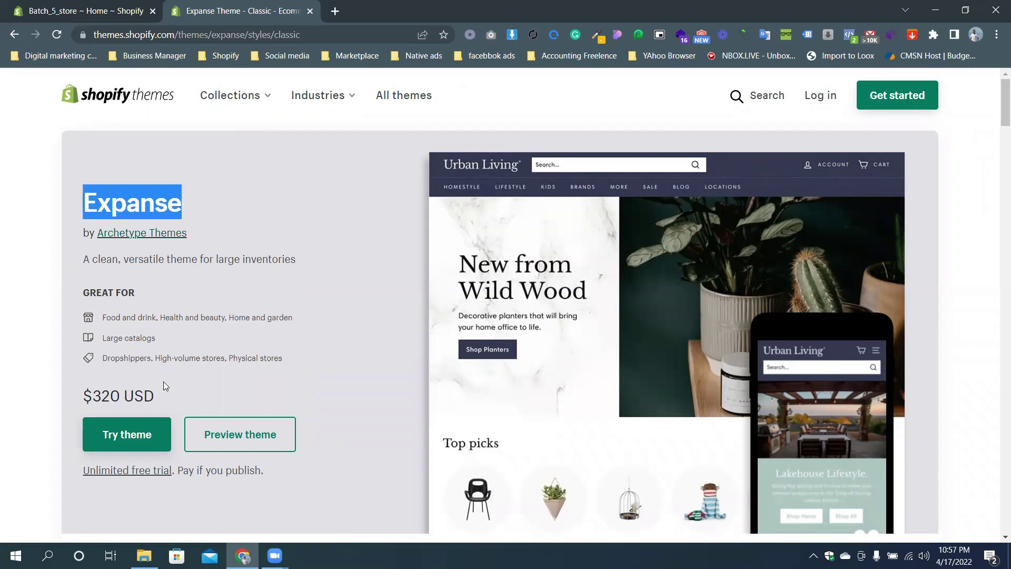
# Open the Batch_5_store Themes page and examine the current theme, theme library and free themes sections
pyautogui.click(81, 13)
pyautogui.click(69, 318)
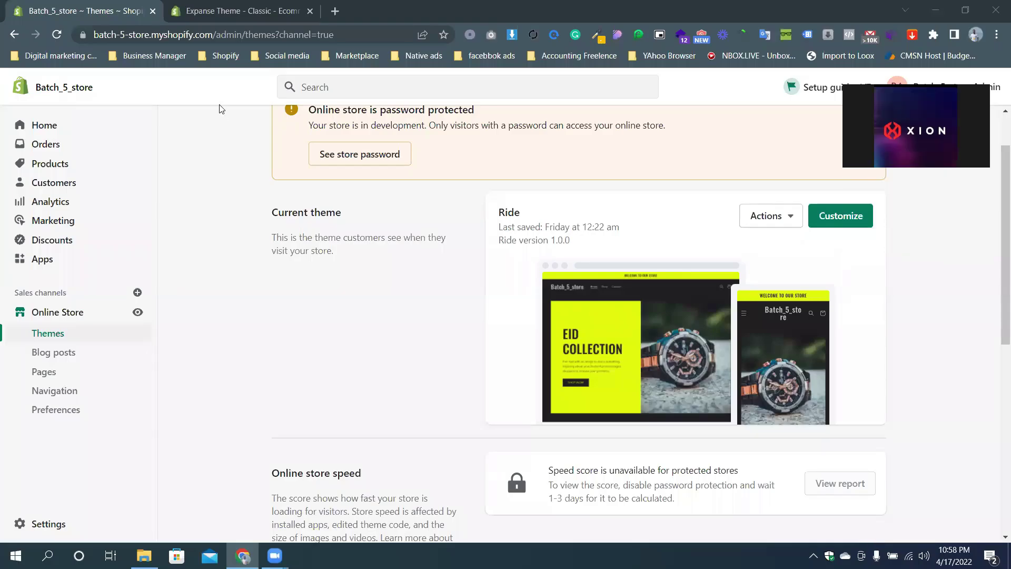
pyautogui.scroll(-3, 517, 257)
pyautogui.scroll(-3, 569, 321)
pyautogui.scroll(6, 474, 377)
pyautogui.scroll(-9, 474, 375)
pyautogui.scroll(5, 528, 307)
pyautogui.scroll(-6, 602, 321)
pyautogui.moveTo(626, 379); pyautogui.dragTo(541, 375)
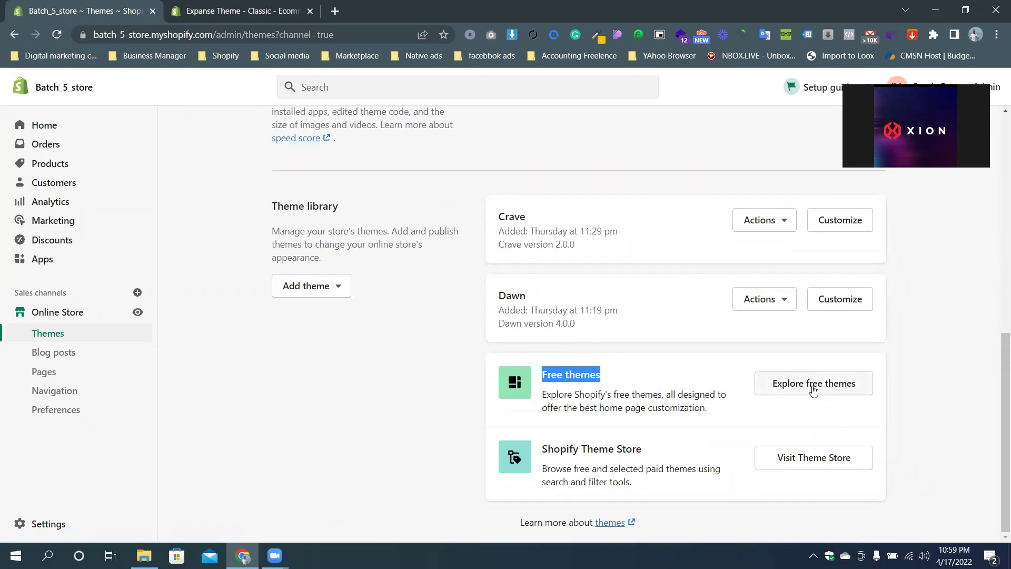
pyautogui.scroll(3, 814, 388)
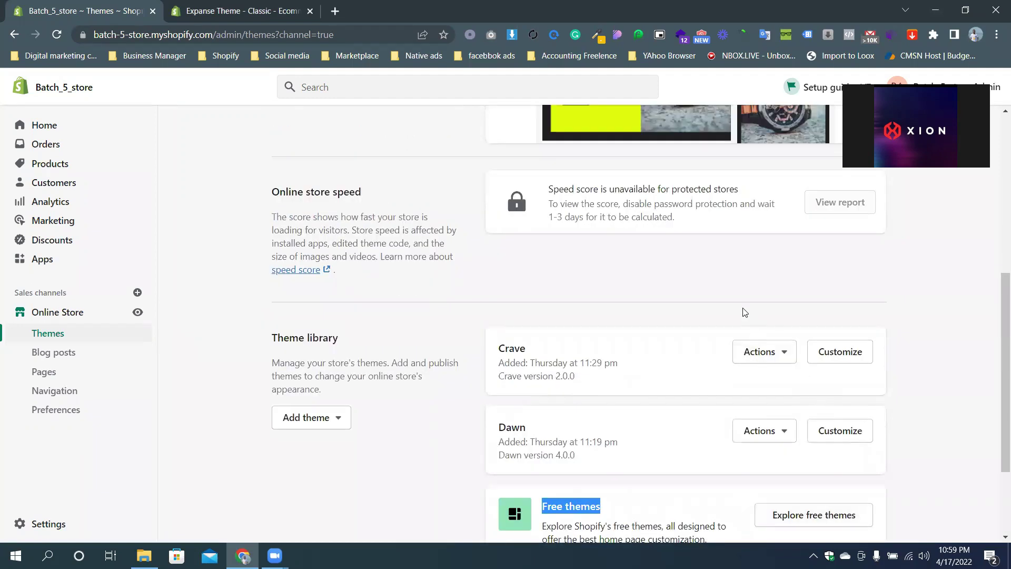
pyautogui.scroll(5, 744, 313)
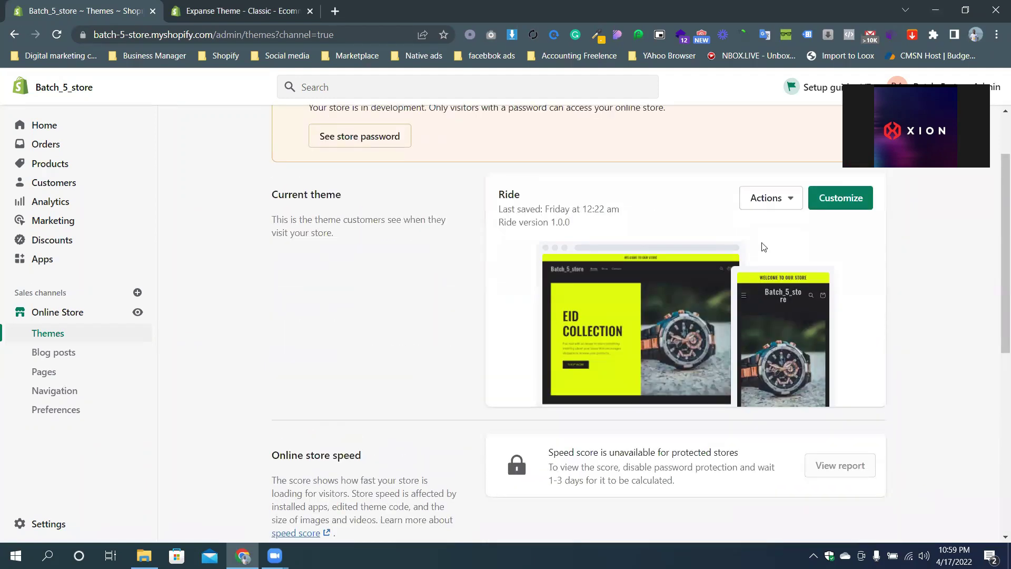
pyautogui.scroll(-7, 513, 278)
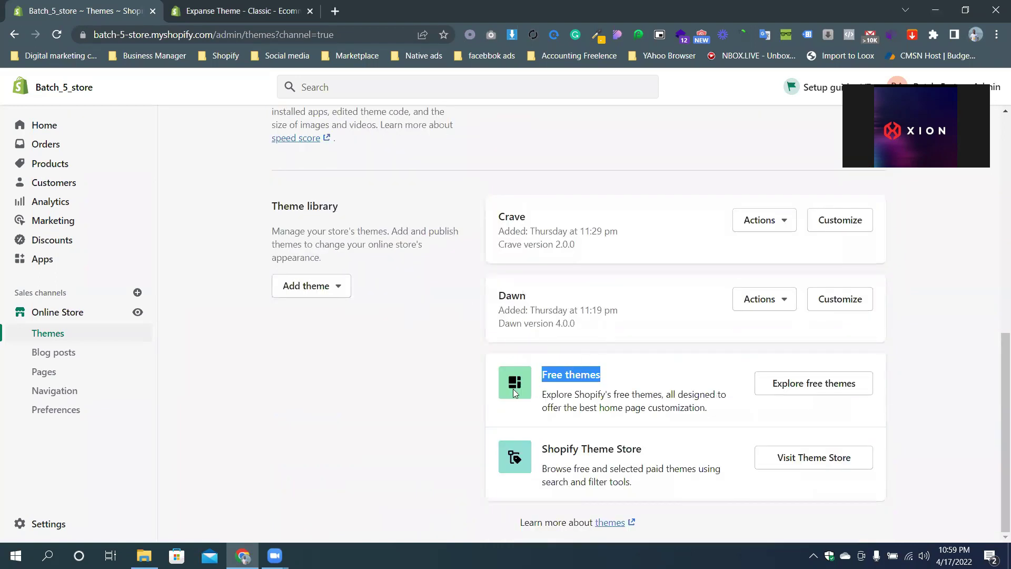
pyautogui.click(450, 378)
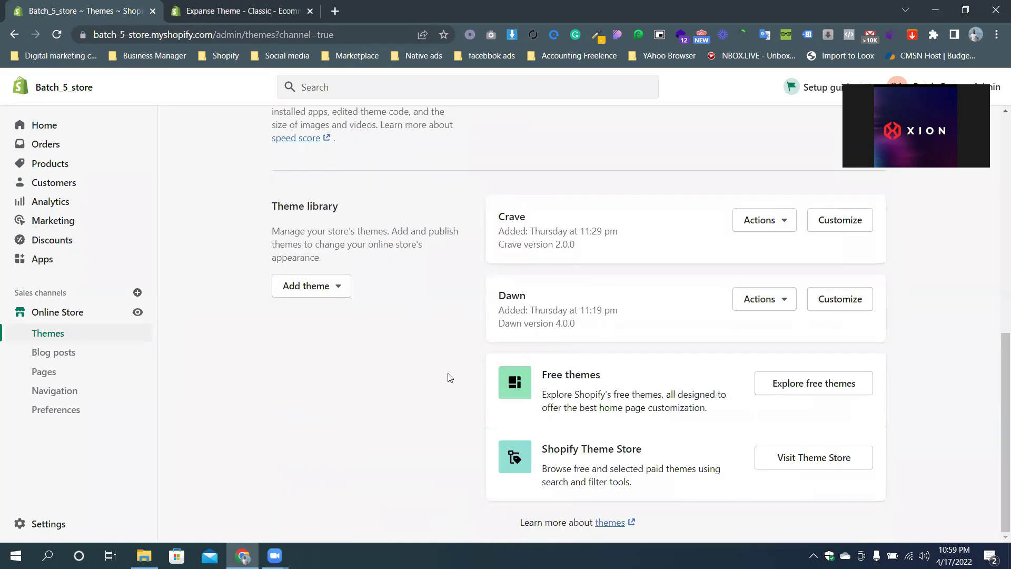
# Visit the Shopify Theme Store from the store's Themes page and browse the theme collections on its home page
pyautogui.click(816, 460)
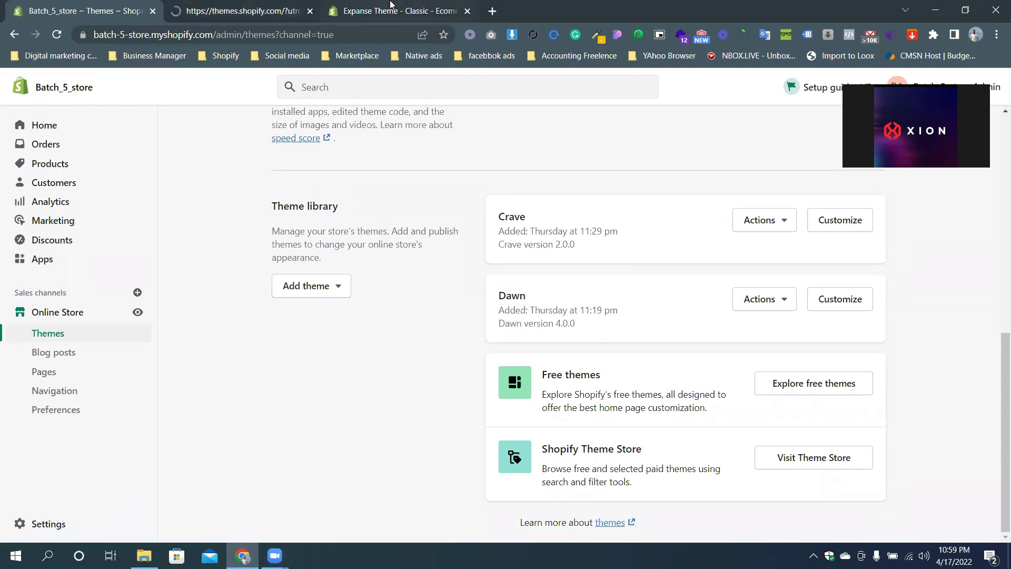
pyautogui.click(371, 10)
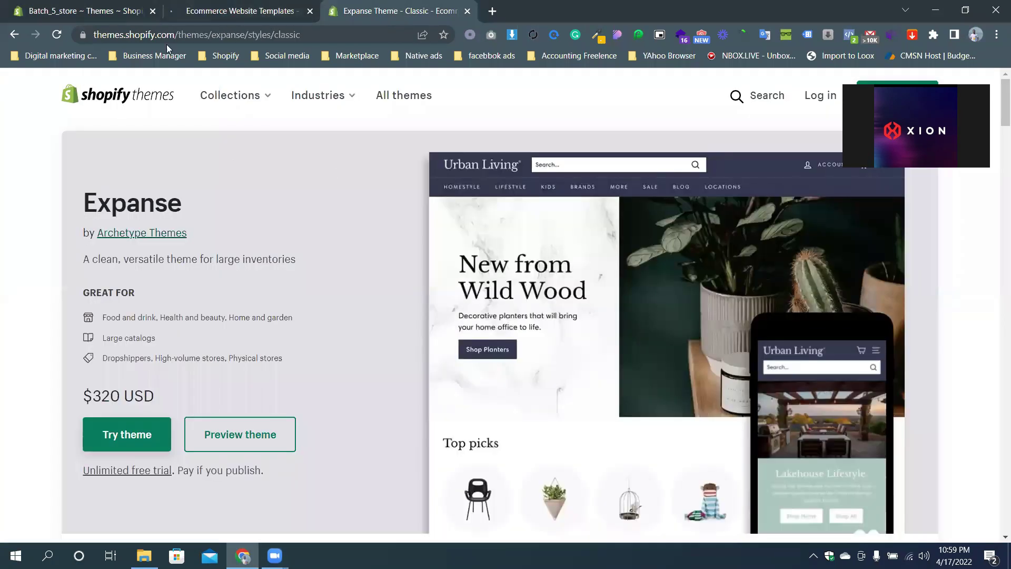
pyautogui.click(249, 7)
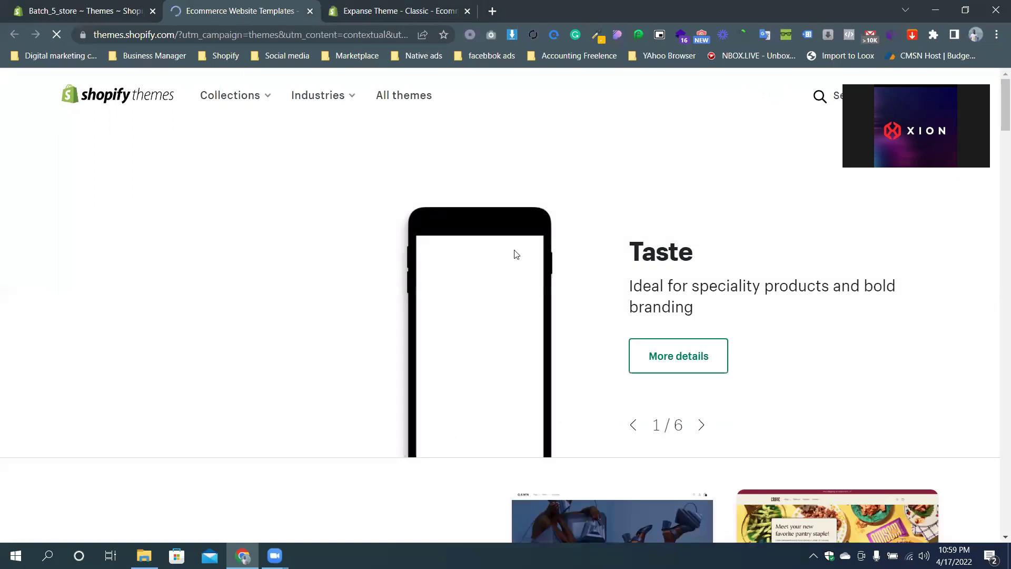
pyautogui.scroll(-15, 636, 331)
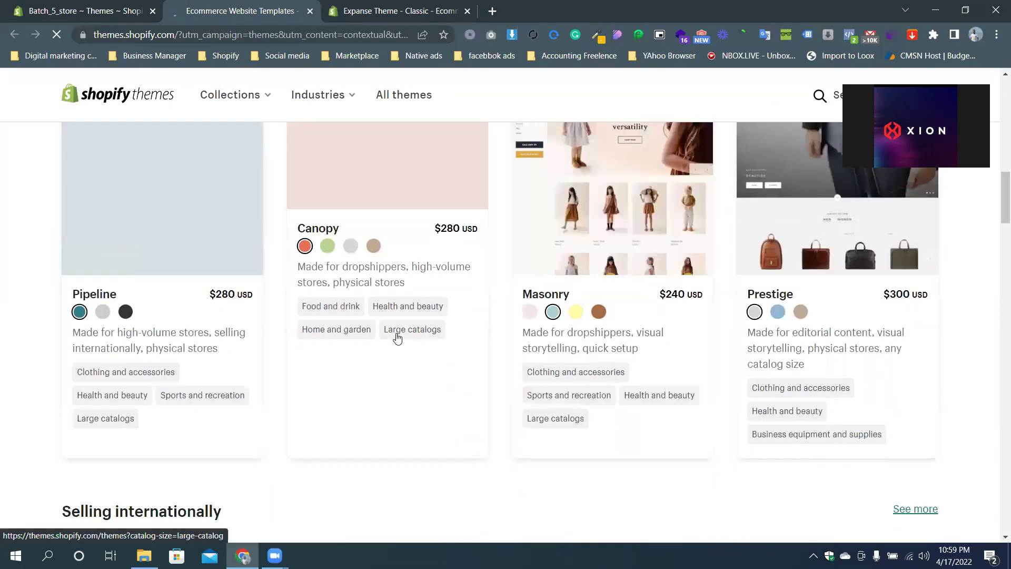
pyautogui.scroll(-9, 398, 337)
pyautogui.scroll(-15, 258, 316)
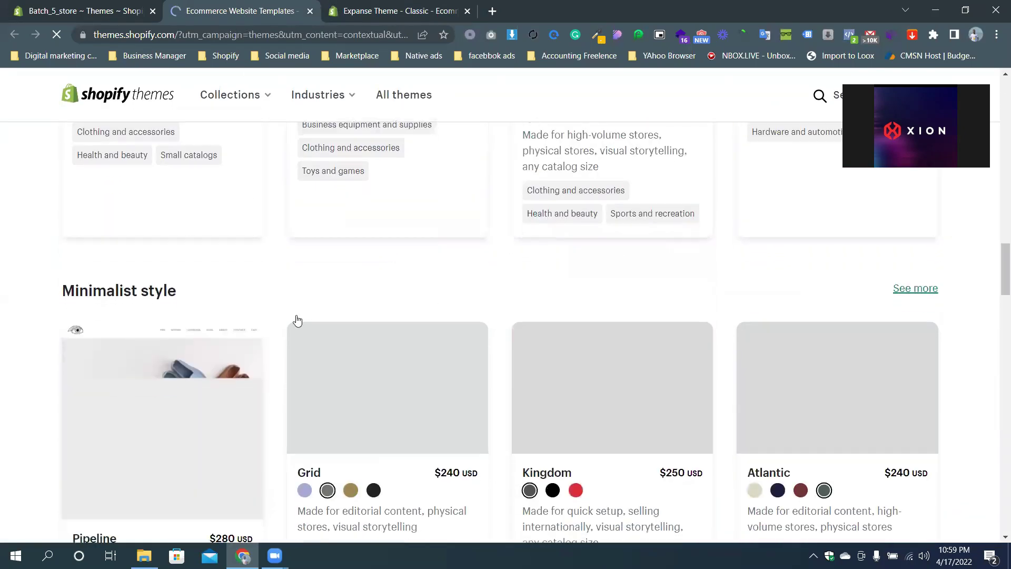
pyautogui.scroll(10, 752, 392)
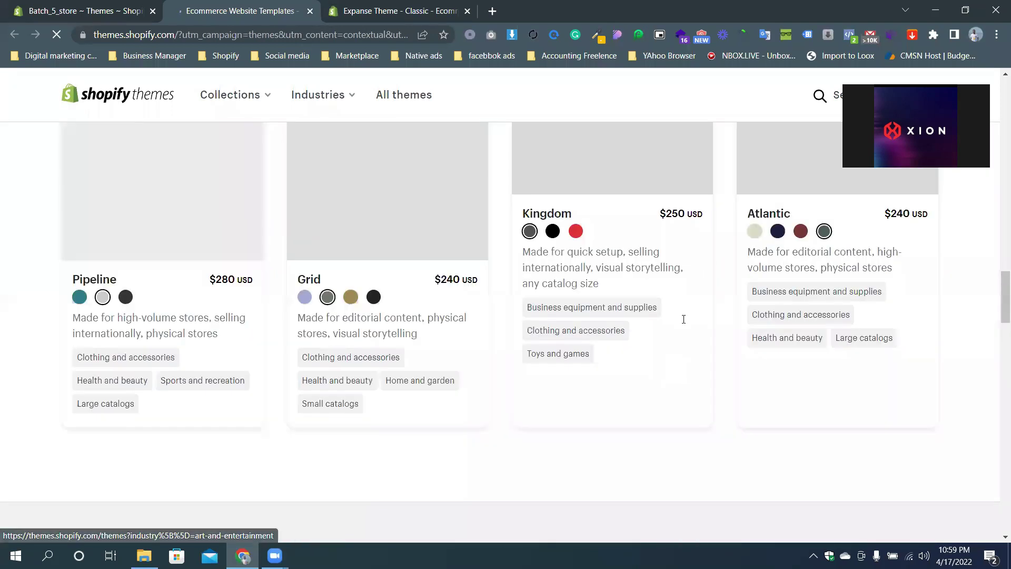
# Search the Theme Store for Expanse and remove the Online Store 2.0 filter from the results
pyautogui.click(820, 96)
pyautogui.write('expanse')
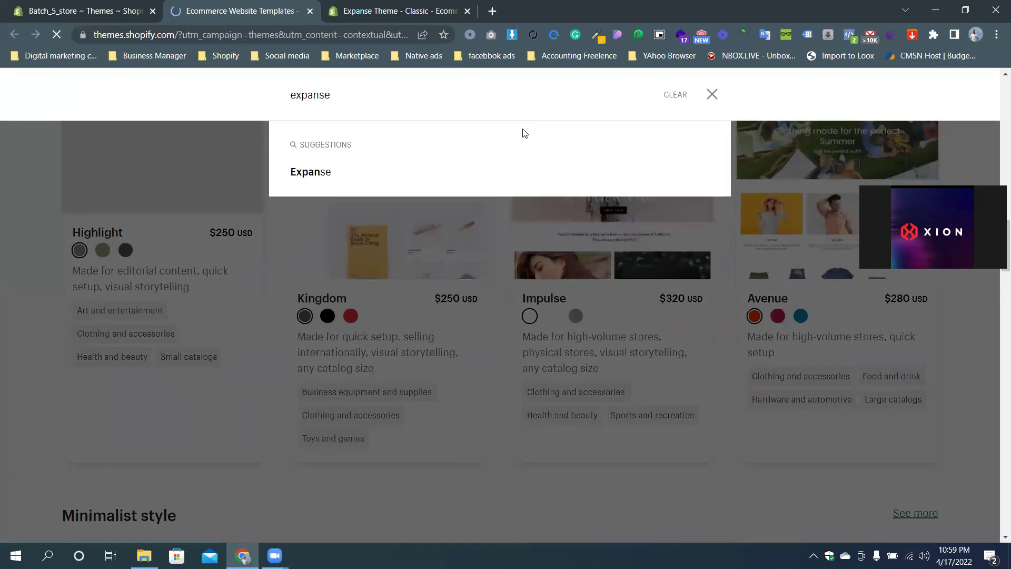
pyautogui.click(356, 172)
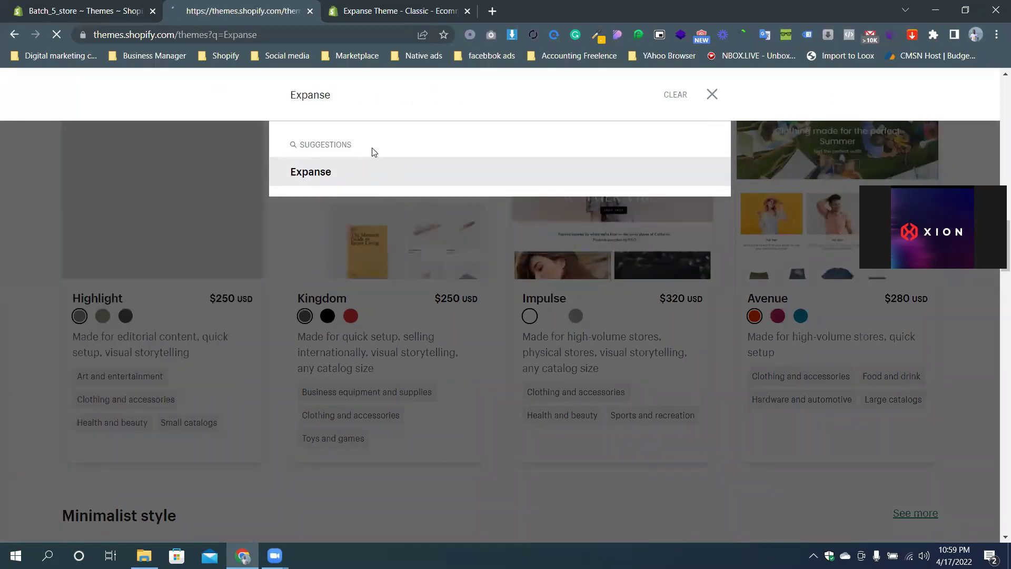
pyautogui.scroll(-4, 463, 233)
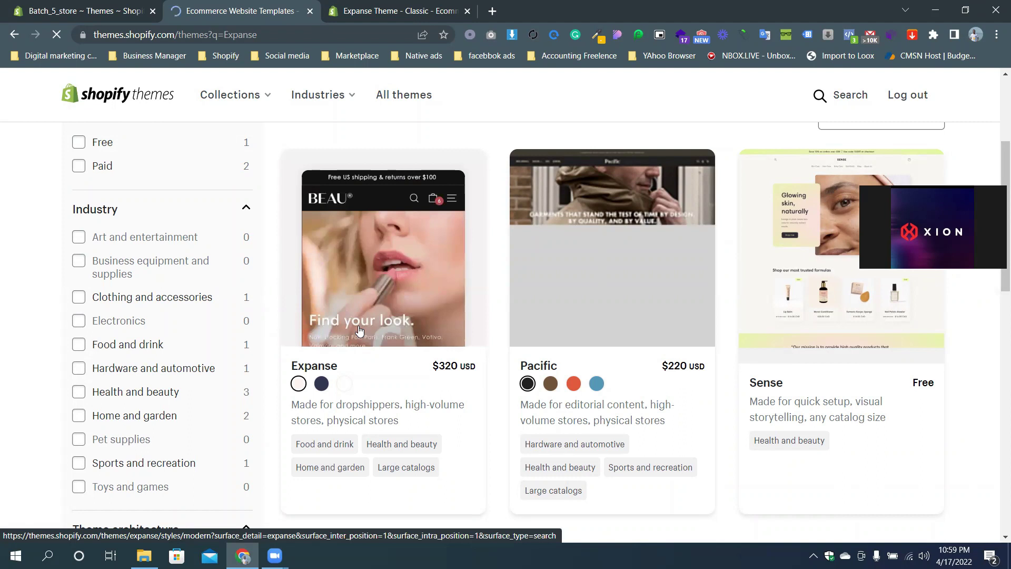
pyautogui.scroll(4, 359, 331)
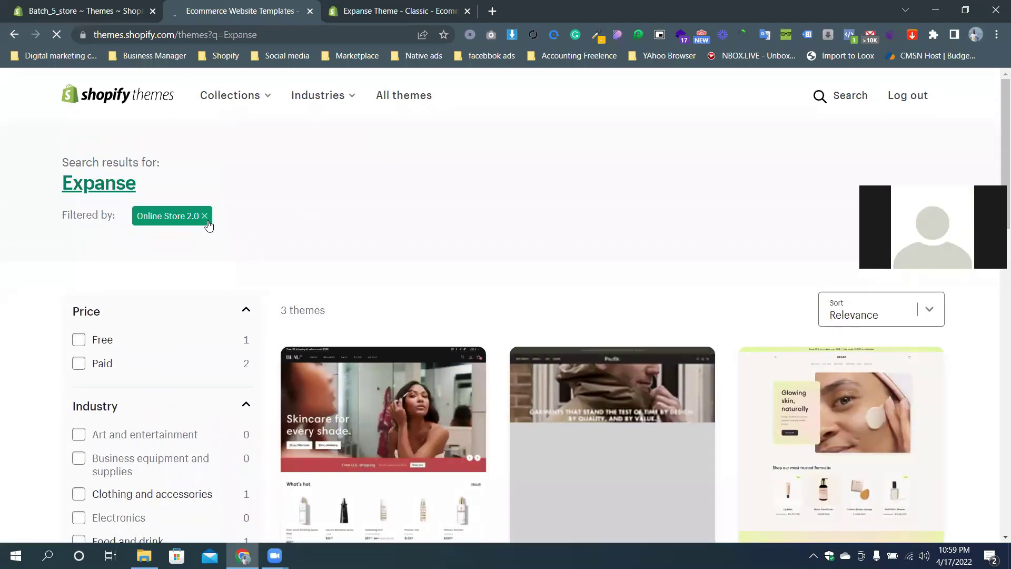
pyautogui.click(205, 220)
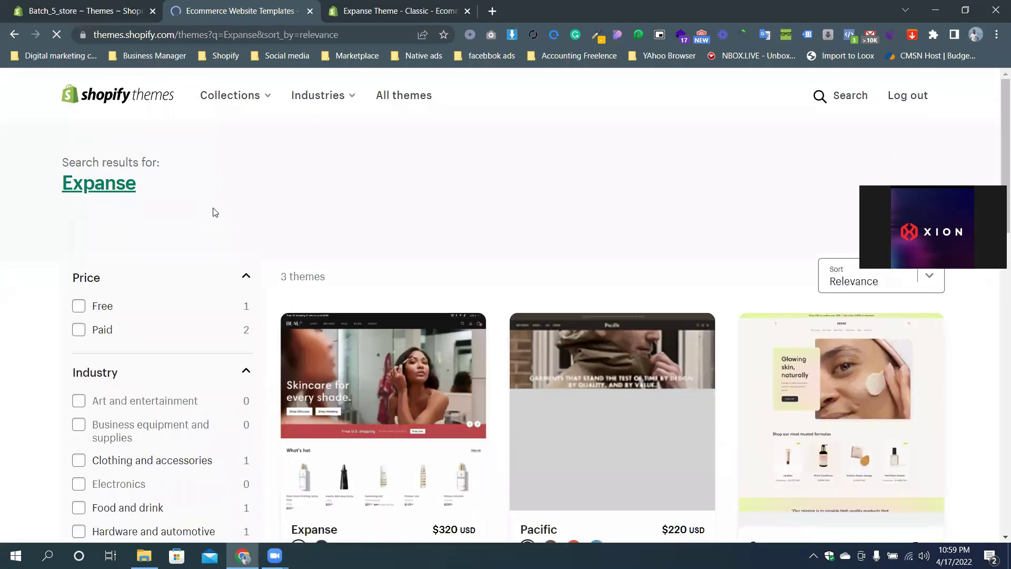
# Return to the store's theme library, start adding a theme from a zip file, and read the upload notes
pyautogui.click(58, 5)
pyautogui.scroll(3, 373, 349)
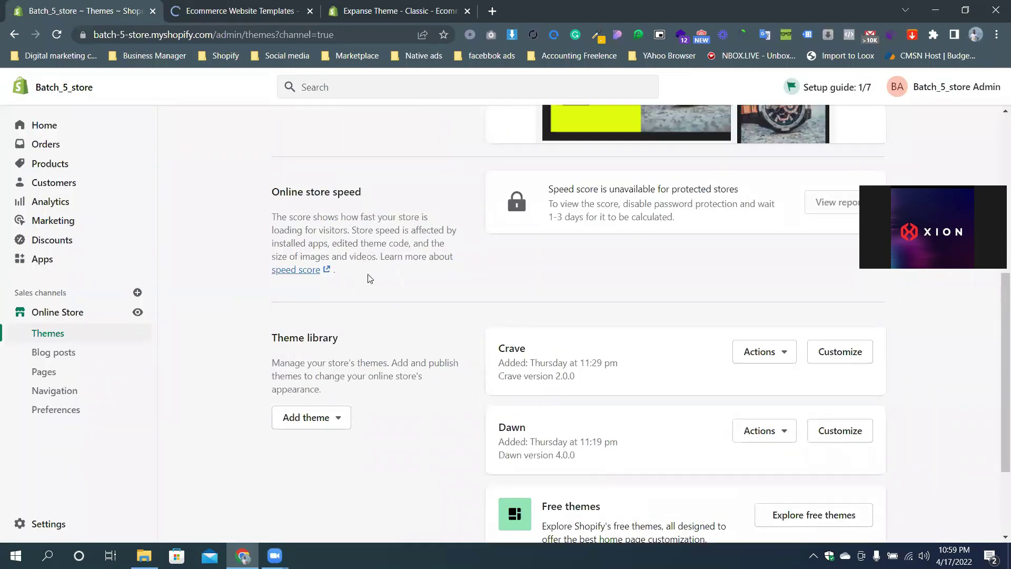
pyautogui.scroll(-3, 373, 278)
pyautogui.click(323, 287)
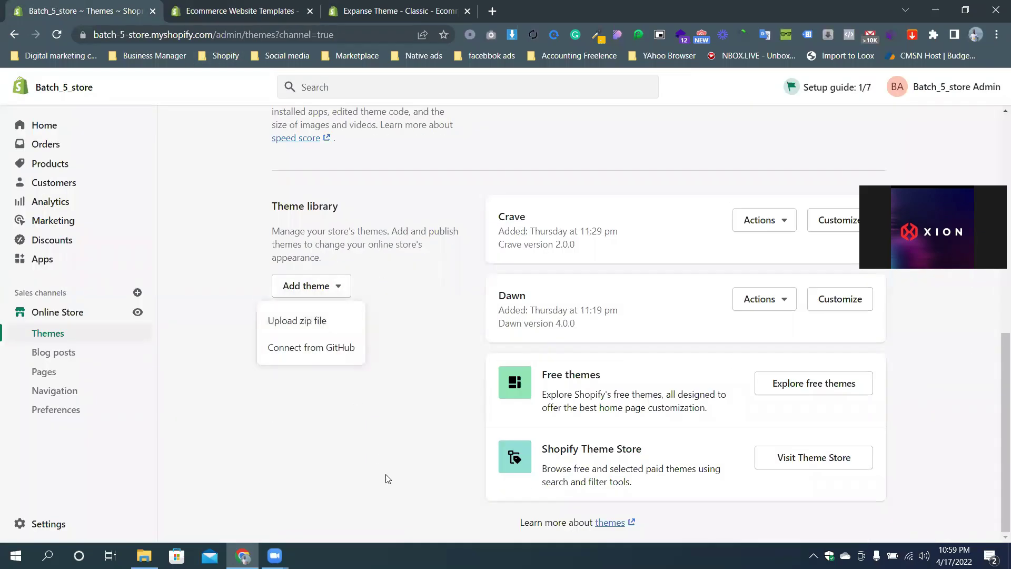
pyautogui.click(323, 324)
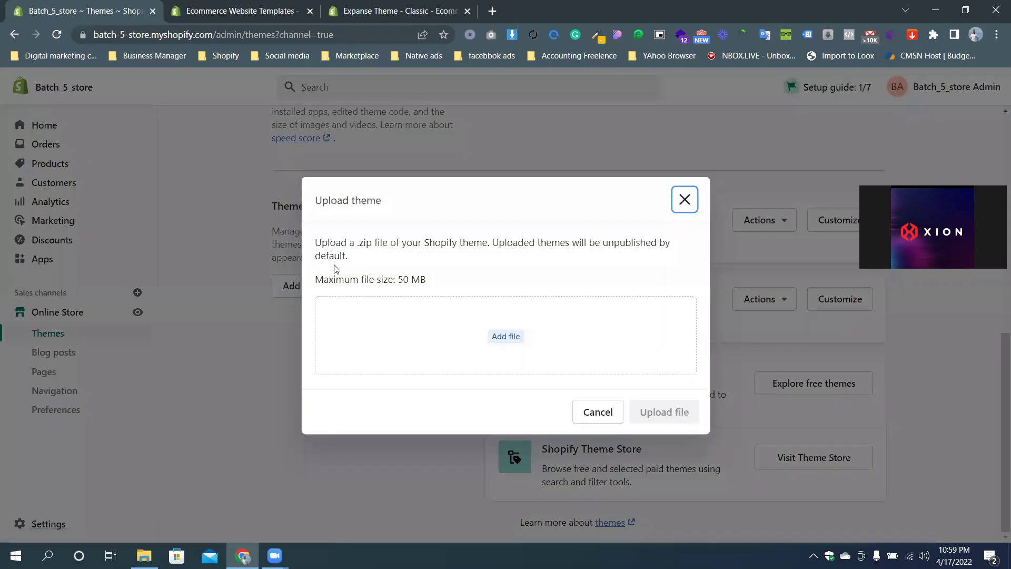
pyautogui.moveTo(322, 245); pyautogui.dragTo(475, 242)
pyautogui.moveTo(562, 243); pyautogui.dragTo(673, 247)
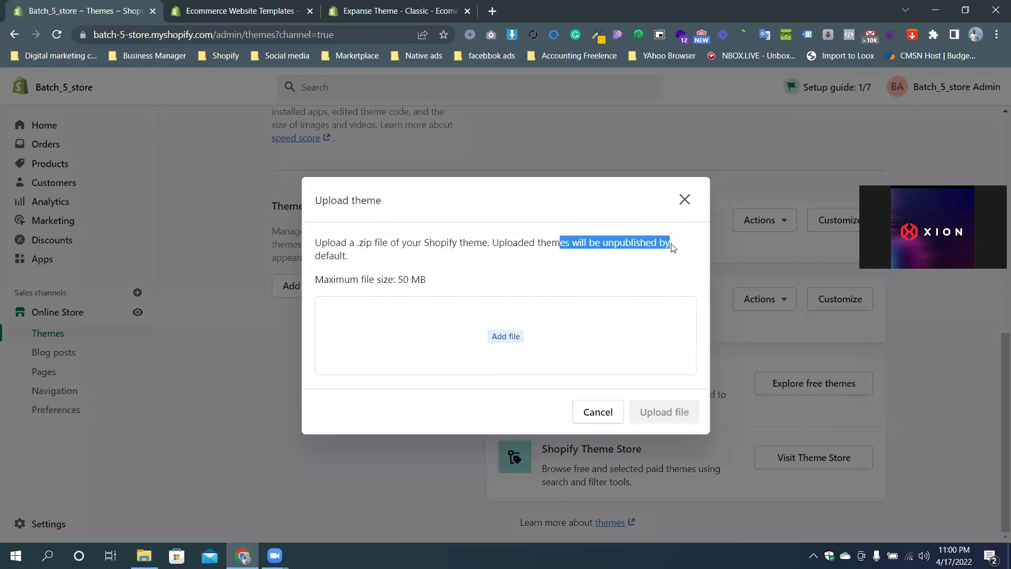
pyautogui.moveTo(353, 257); pyautogui.dragTo(428, 285)
pyautogui.click(428, 286)
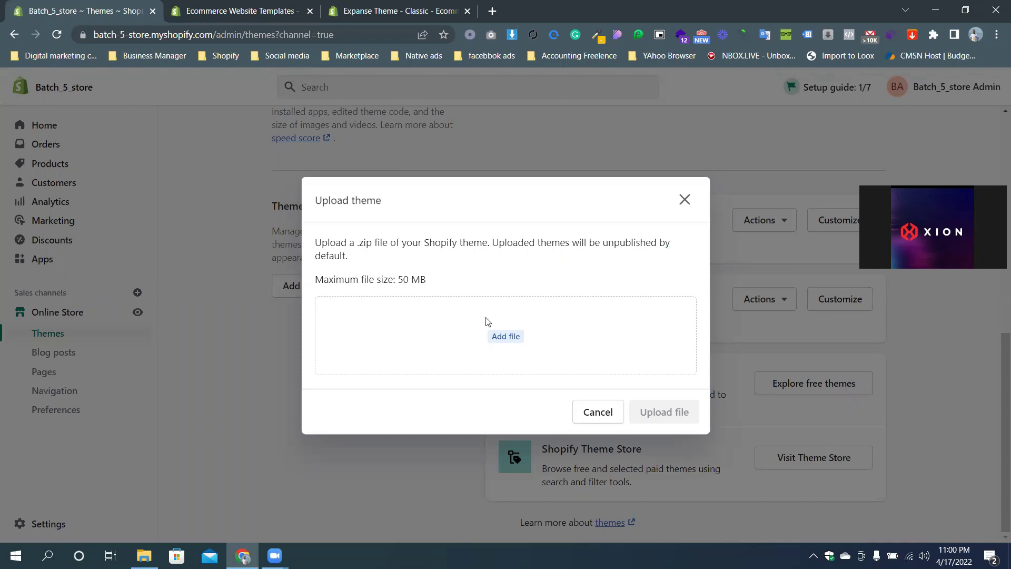
# Choose expanse.zip from the Shopify update theme folder on New Volume (F:) and upload it as a theme
pyautogui.click(504, 341)
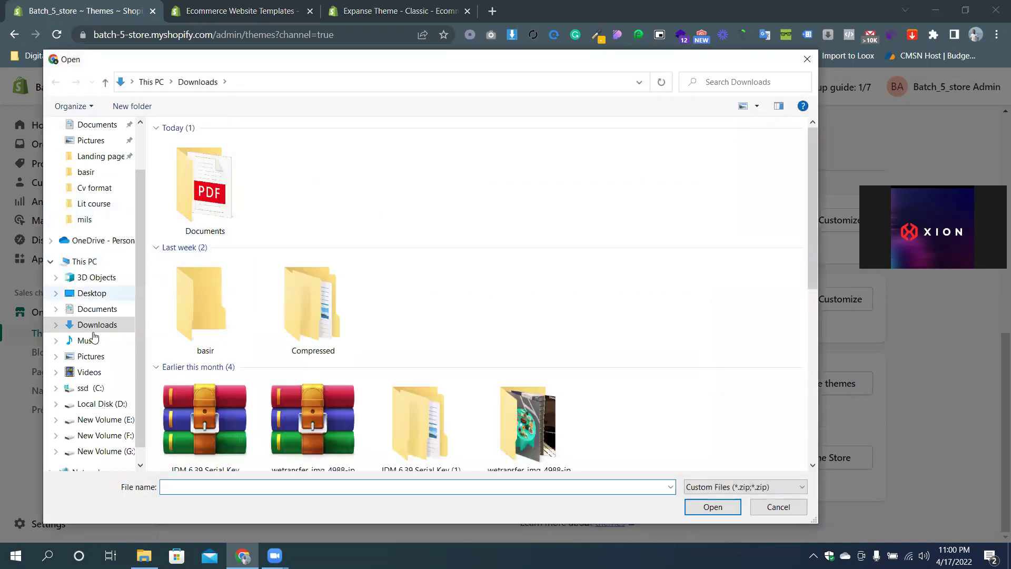
pyautogui.click(105, 262)
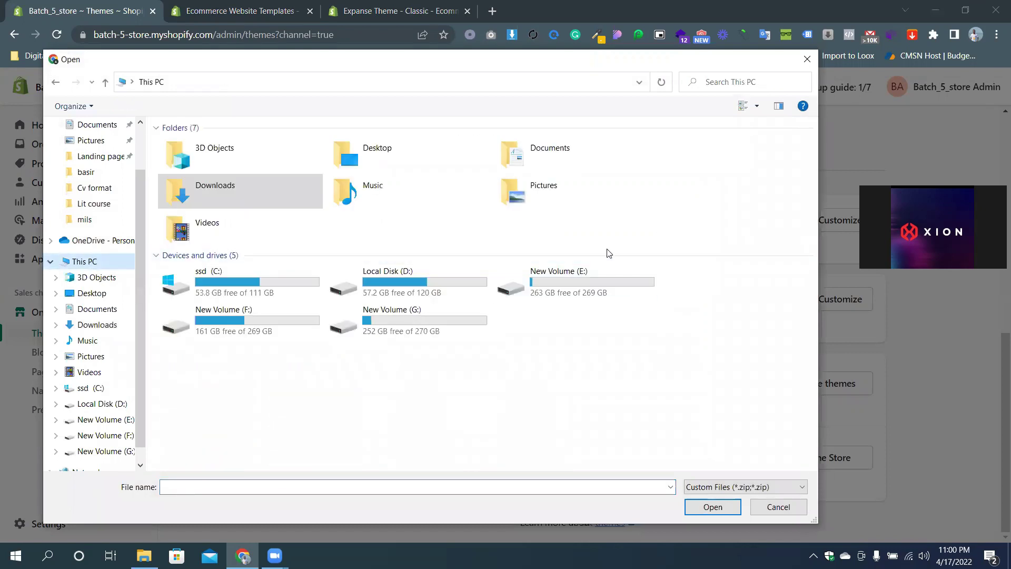
pyautogui.click(263, 323)
pyautogui.doubleClick(228, 323)
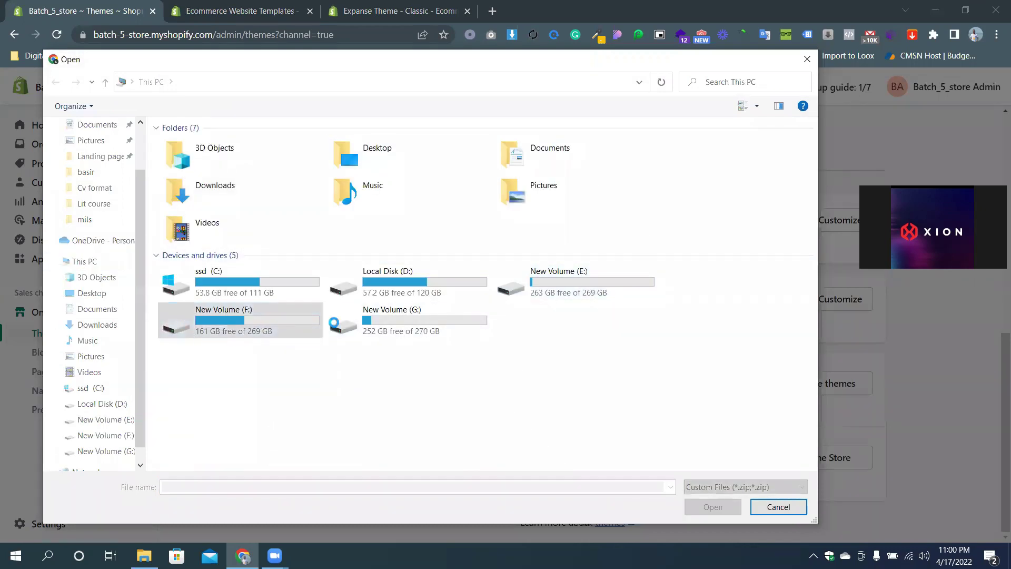
pyautogui.doubleClick(697, 337)
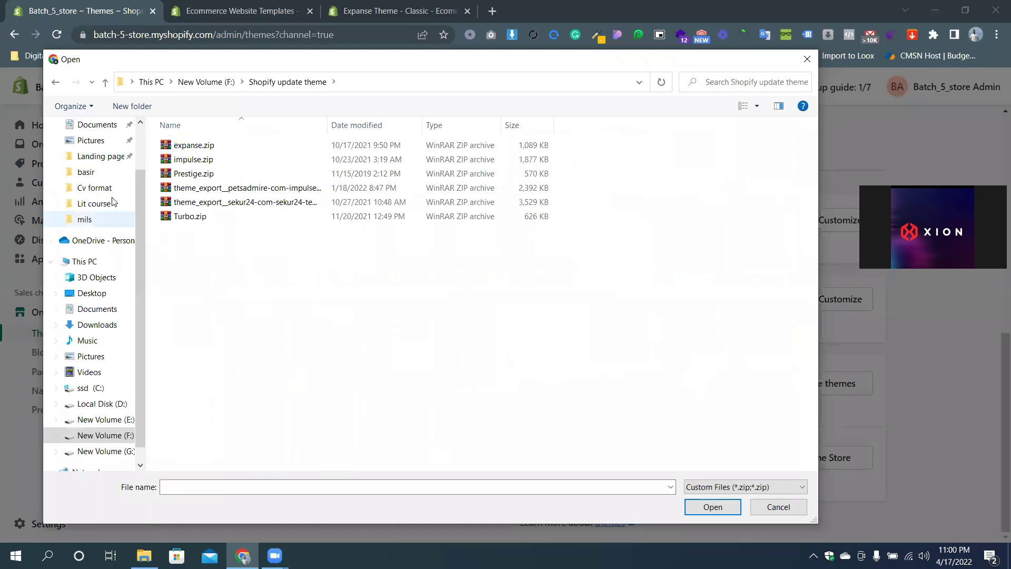
pyautogui.click(208, 146)
pyautogui.click(713, 507)
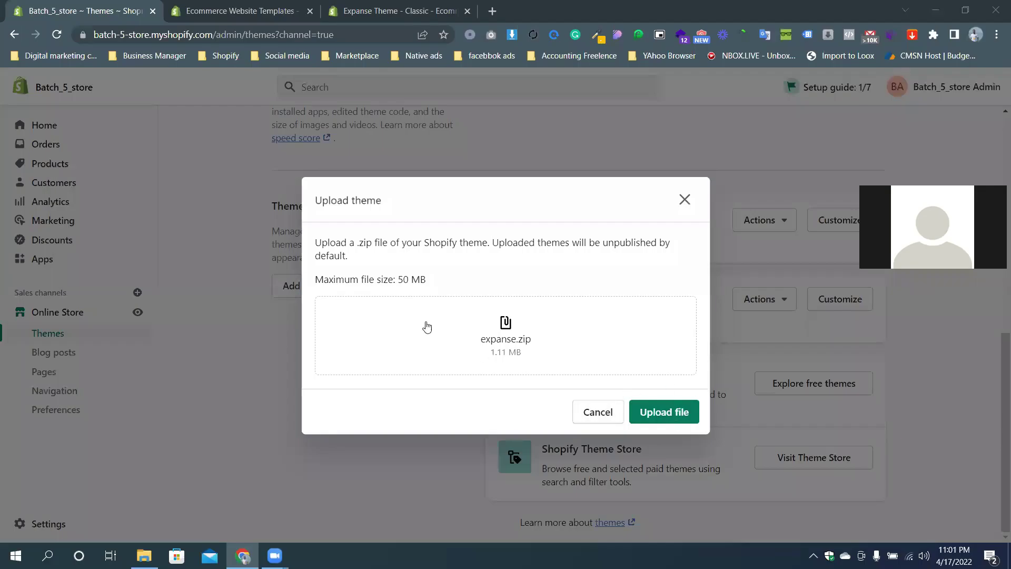
pyautogui.click(689, 415)
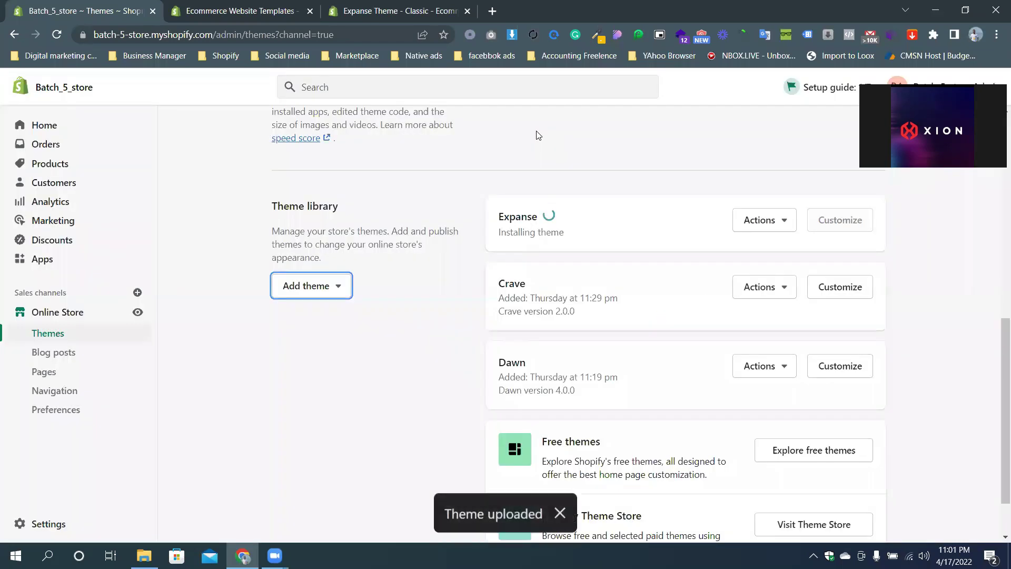
# Check the Expanse installation in the theme library and glance at its Theme Store search results
pyautogui.scroll(2, 557, 388)
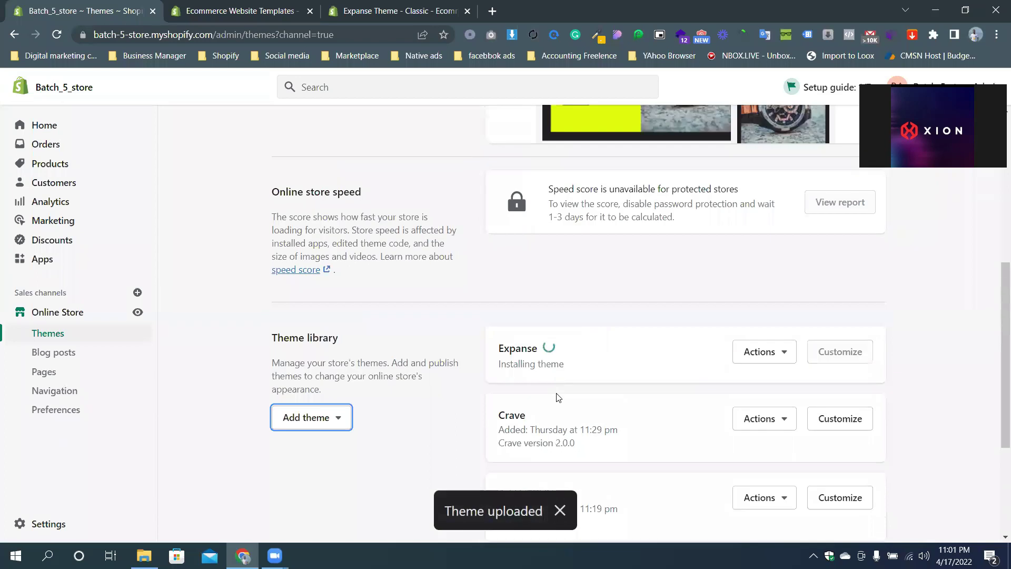
pyautogui.scroll(-3, 764, 469)
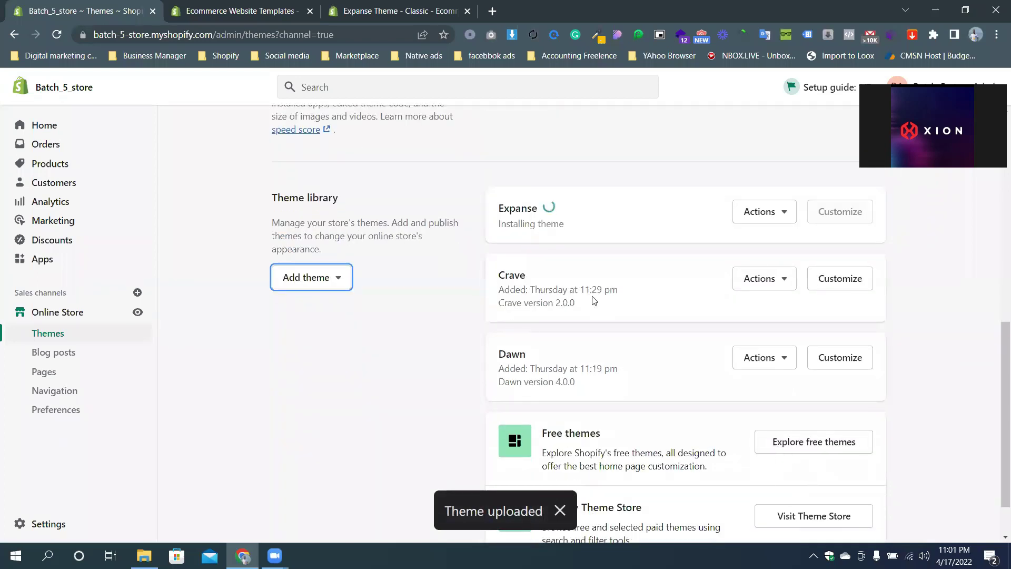
pyautogui.hotkey('ctrl', 'Tab')
pyautogui.scroll(-3, 500, 353)
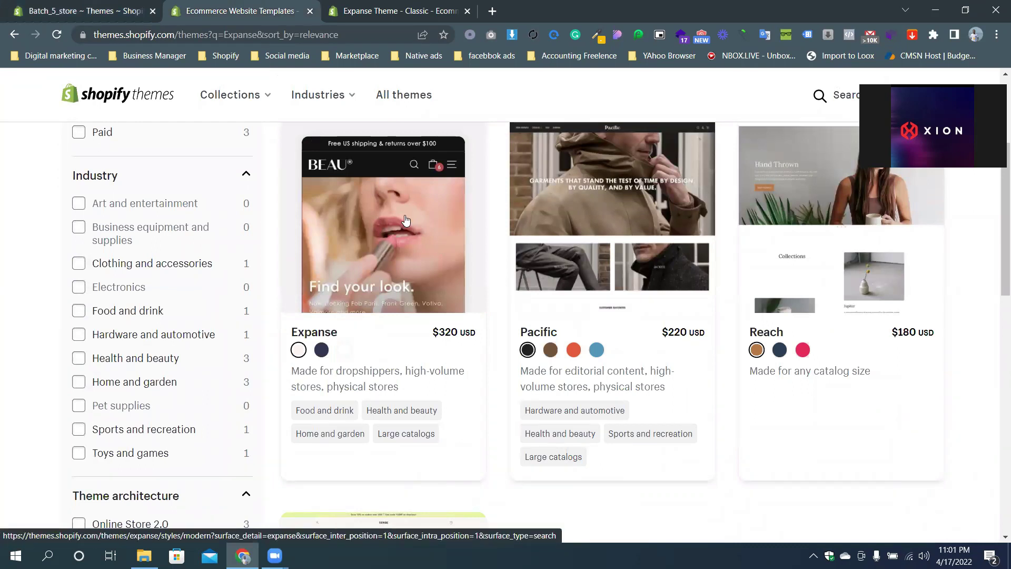
pyautogui.hotkey('ctrl', 'shift', 'Tab')
pyautogui.scroll(3, 689, 294)
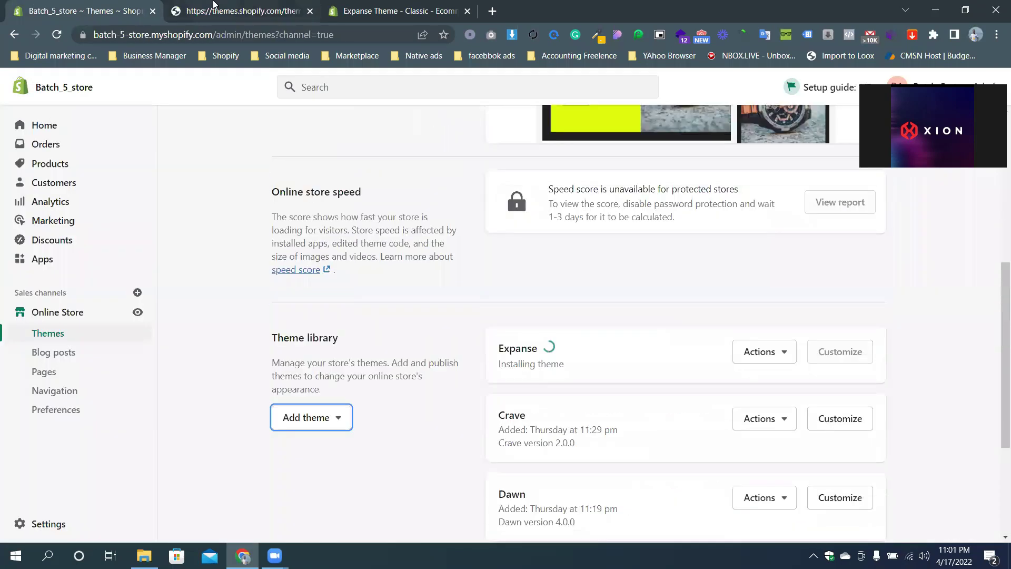
# Open themeforest.net in a new browser tab and search it for "shopify theme"
pyautogui.hotkey('ctrl', 'Tab')
pyautogui.click(492, 11)
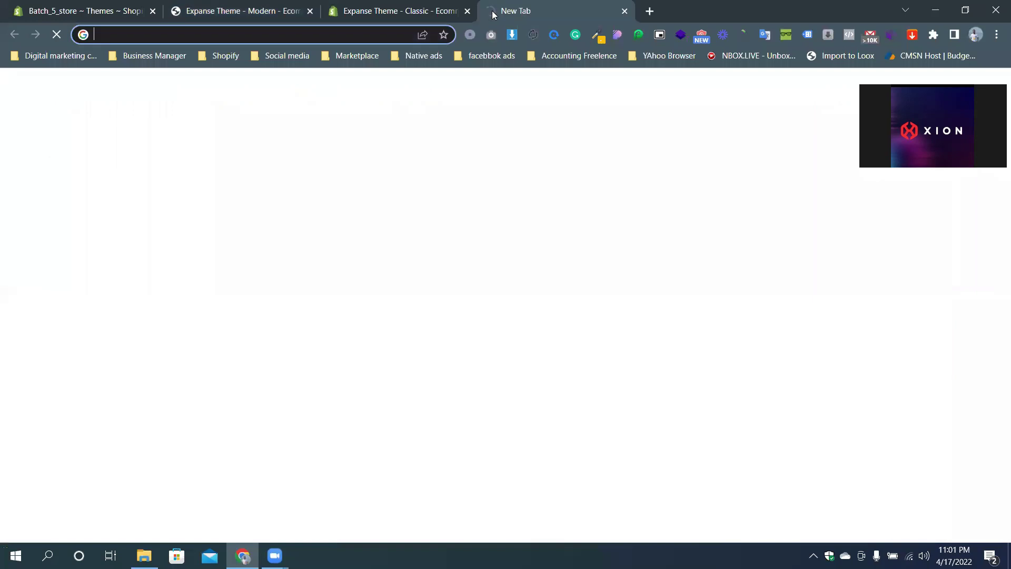
pyautogui.write('theme')
pyautogui.press('Return')
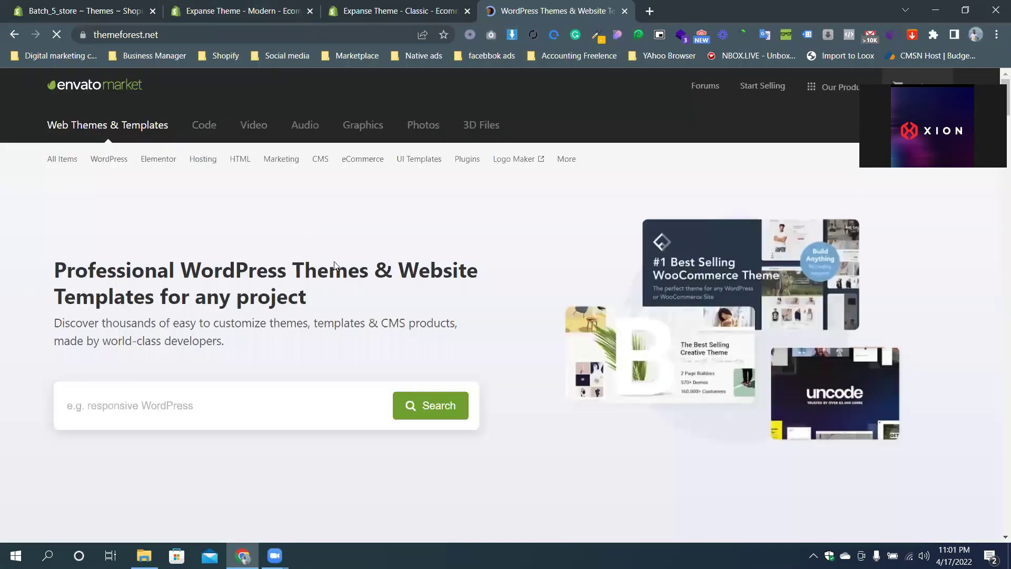
pyautogui.write('shopify t')
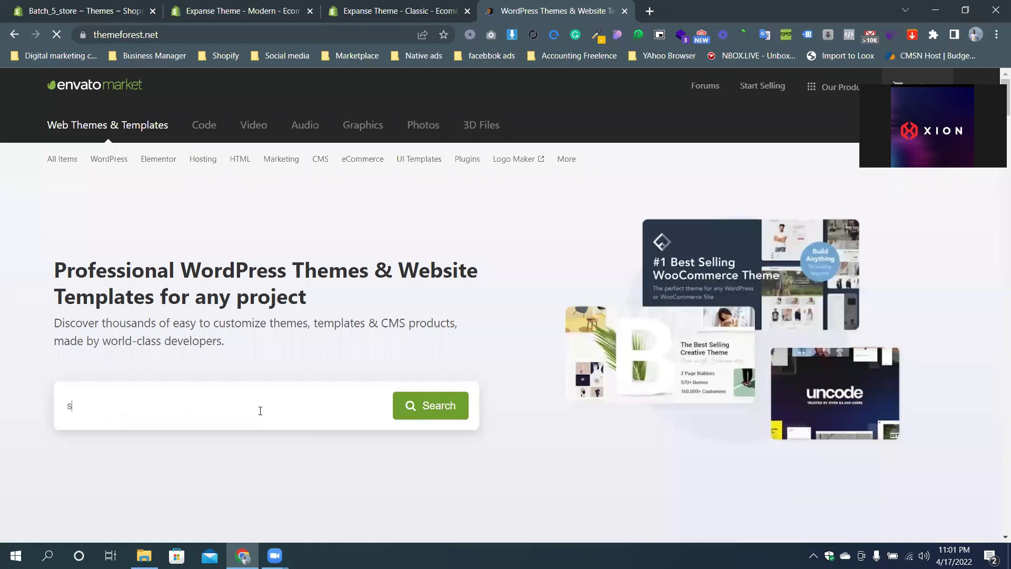
pyautogui.write('heme')
pyautogui.press('Return')
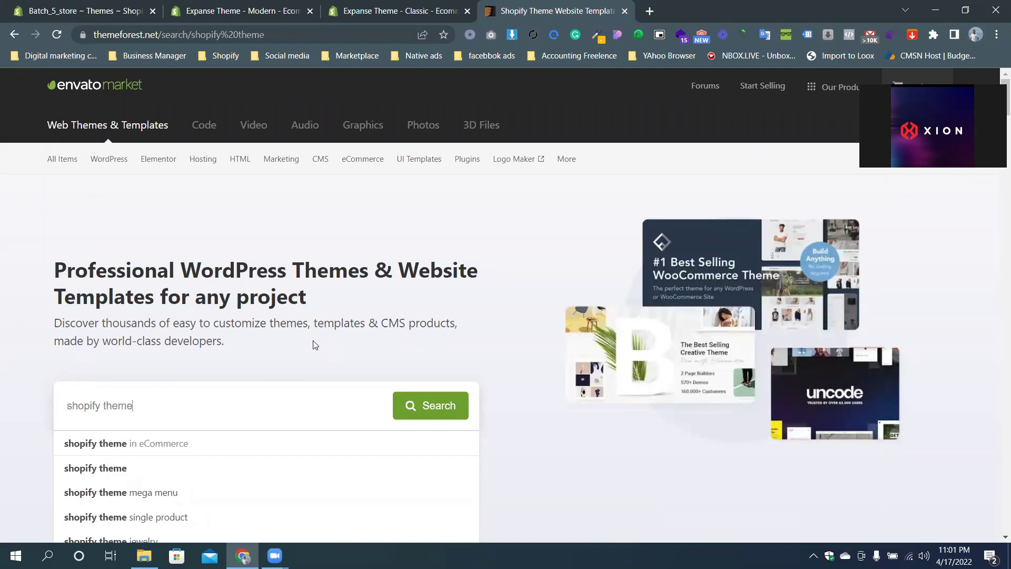
# Browse the ThemeForest results for Shopify themes and examine the item page of the Boom - Responsive Multipurpose Shopify Theme
pyautogui.scroll(-5, 635, 340)
pyautogui.scroll(-1, 635, 340)
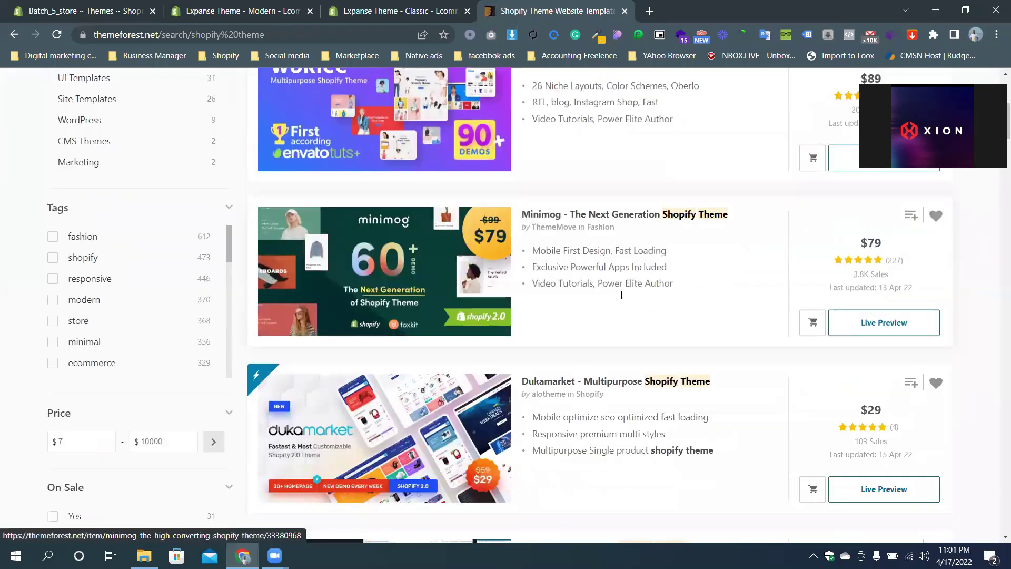
pyautogui.scroll(-1, 577, 240)
pyautogui.scroll(-1, 548, 366)
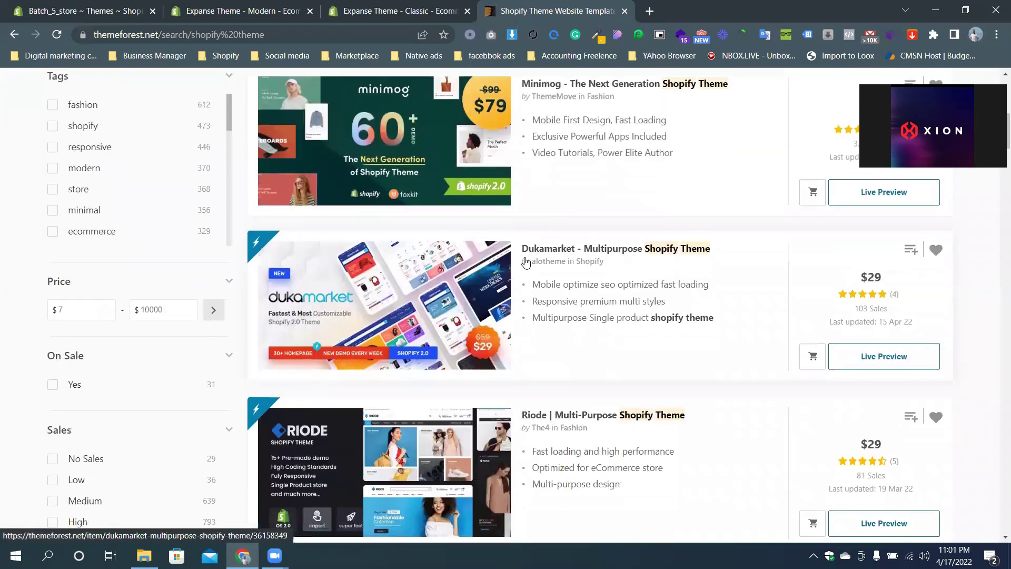
pyautogui.scroll(-1, 616, 385)
pyautogui.scroll(-2, 609, 345)
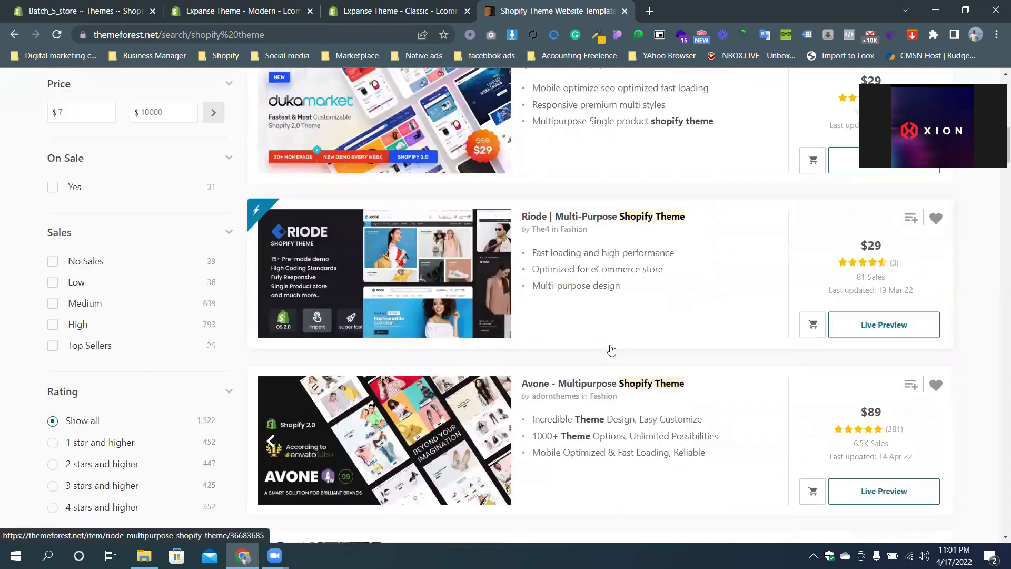
pyautogui.scroll(-2, 630, 411)
pyautogui.scroll(-2, 466, 270)
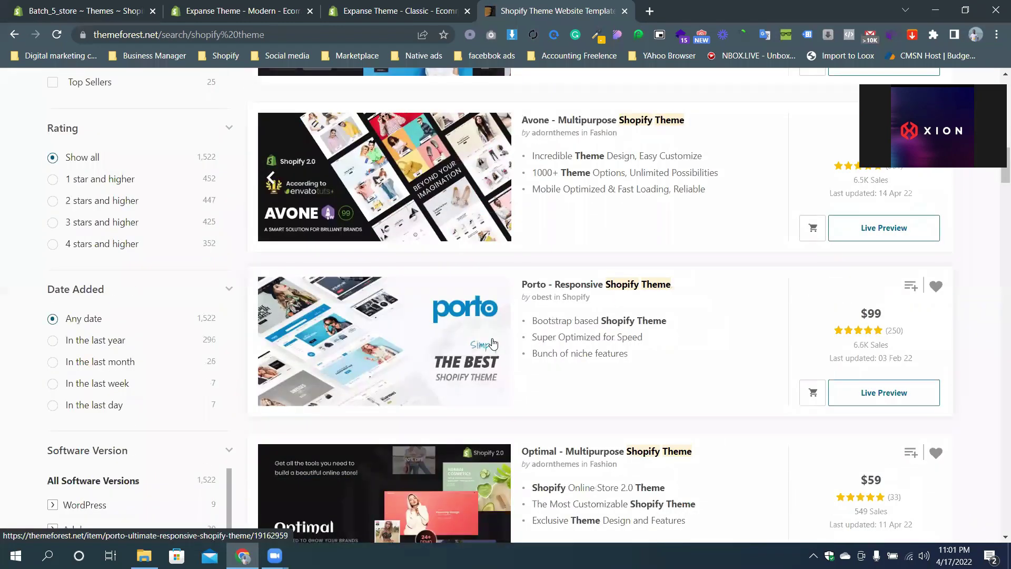
pyautogui.scroll(-2, 585, 345)
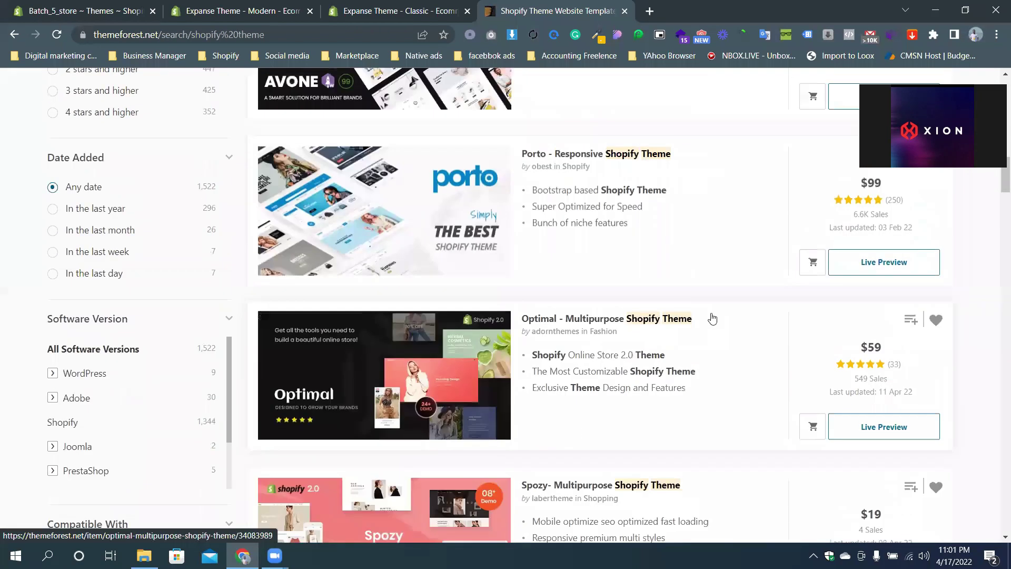
pyautogui.scroll(-4, 685, 274)
pyautogui.scroll(-2, 727, 416)
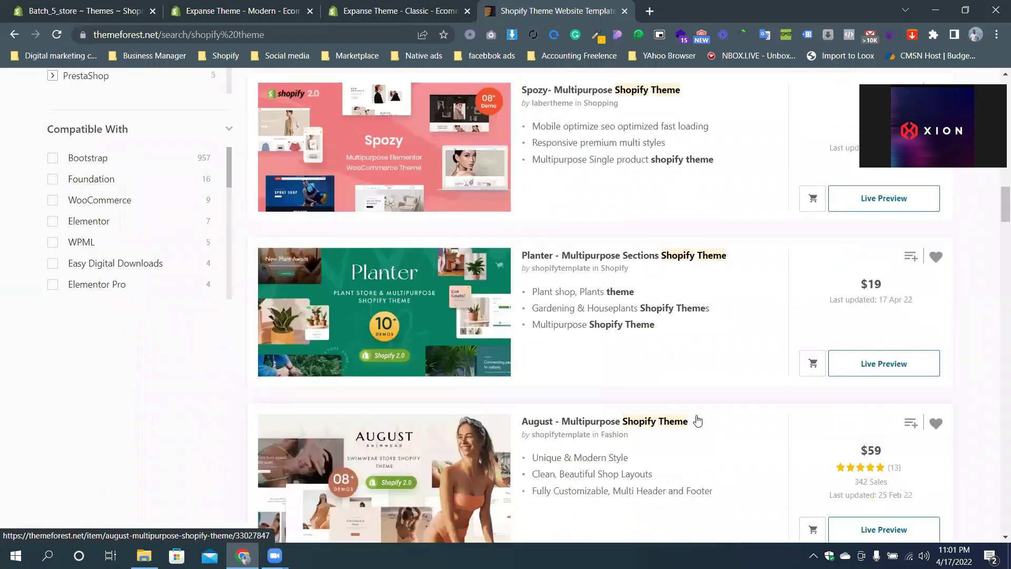
pyautogui.scroll(-6, 518, 341)
pyautogui.click(409, 247)
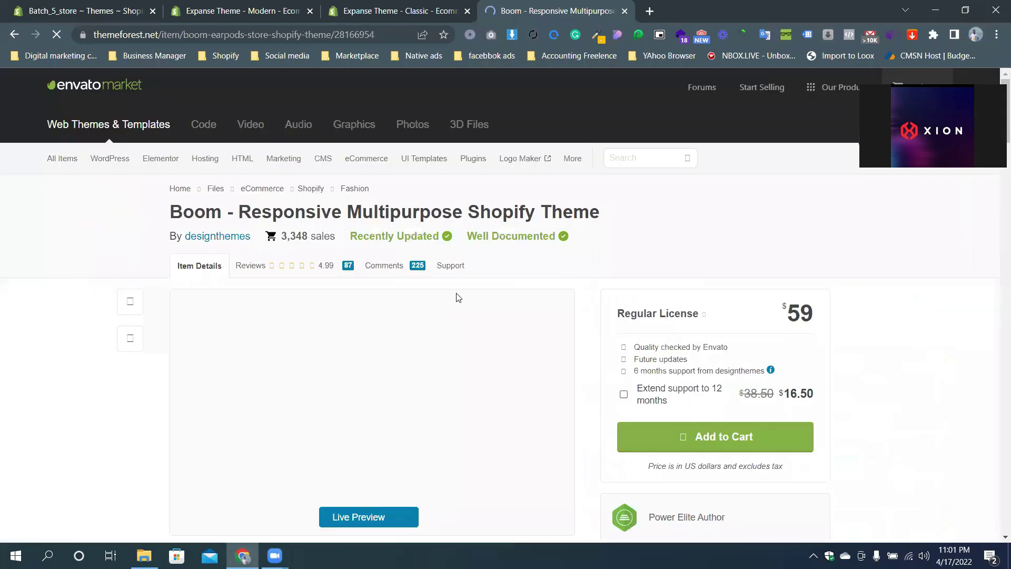
pyautogui.scroll(-5, 417, 343)
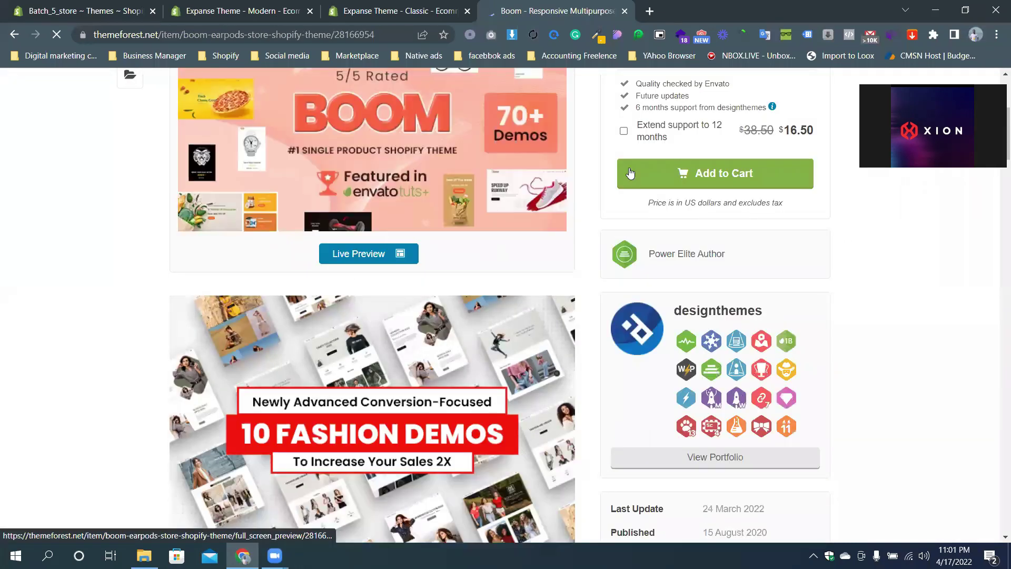
# Return to the store's theme library and publish the newly added Expanse theme in place of Ride
pyautogui.hotkey('ctrl', '1')
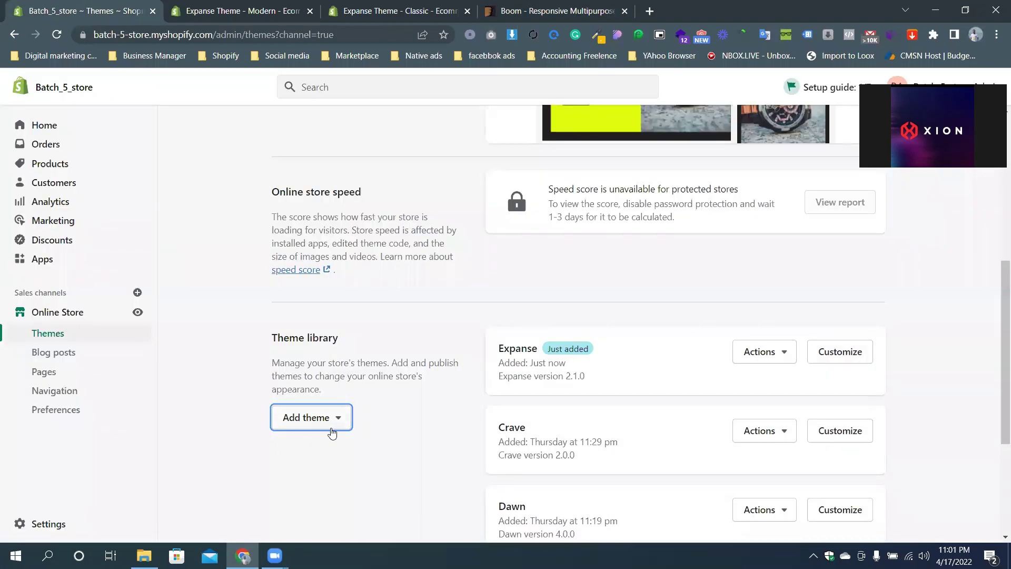
pyautogui.scroll(1, 467, 384)
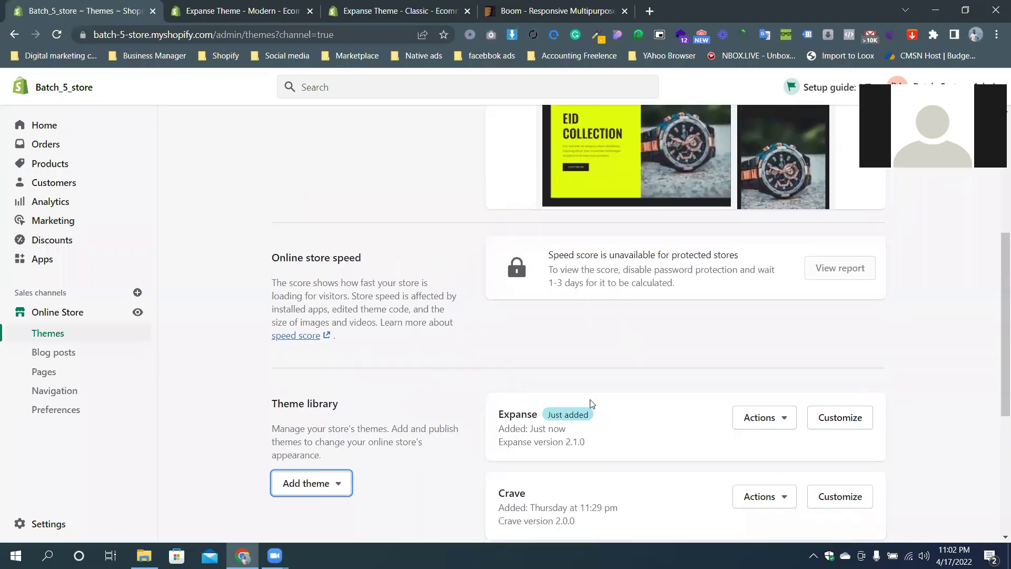
pyautogui.moveTo(601, 445); pyautogui.dragTo(504, 414)
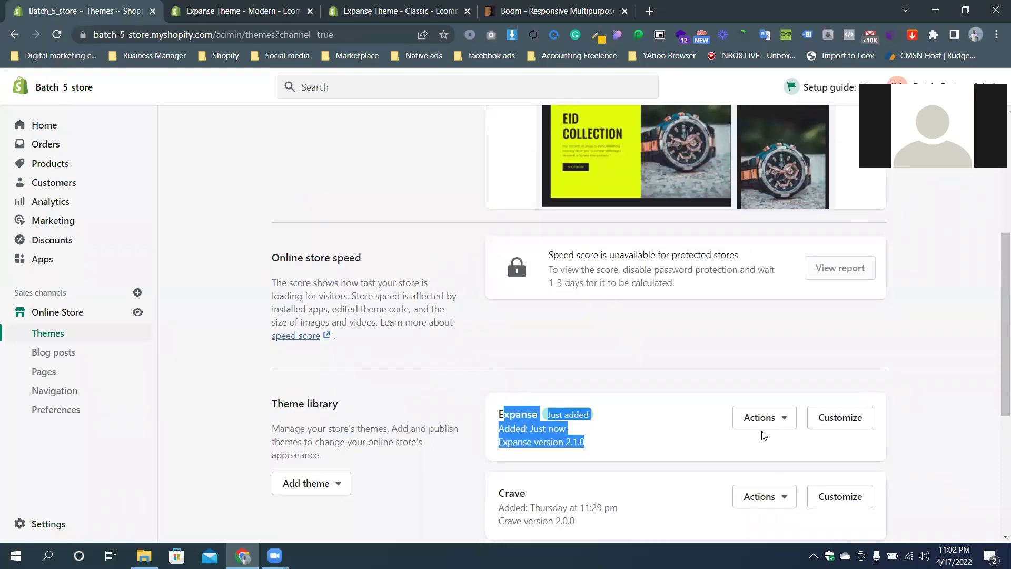
pyautogui.click(785, 421)
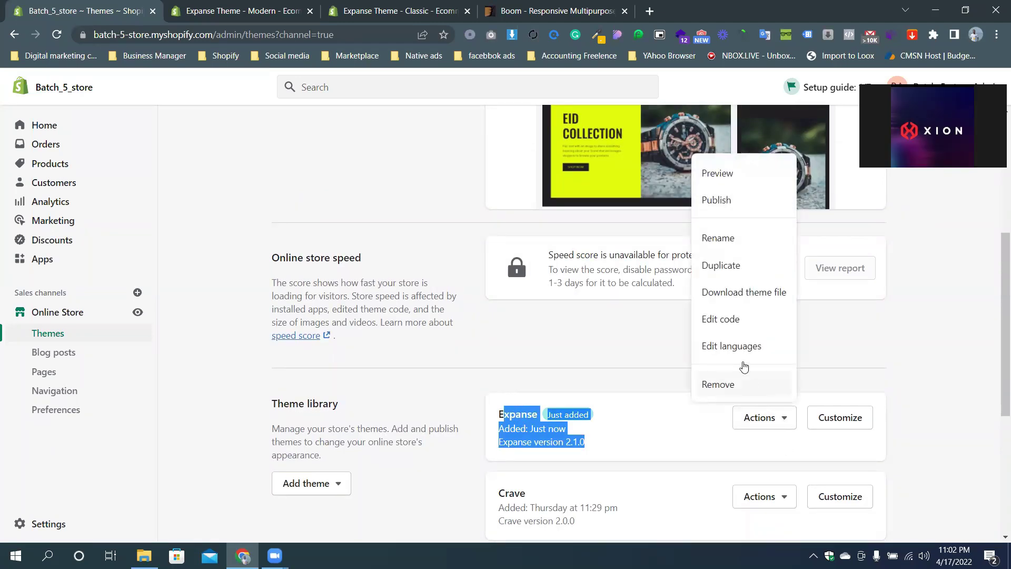
pyautogui.click(729, 204)
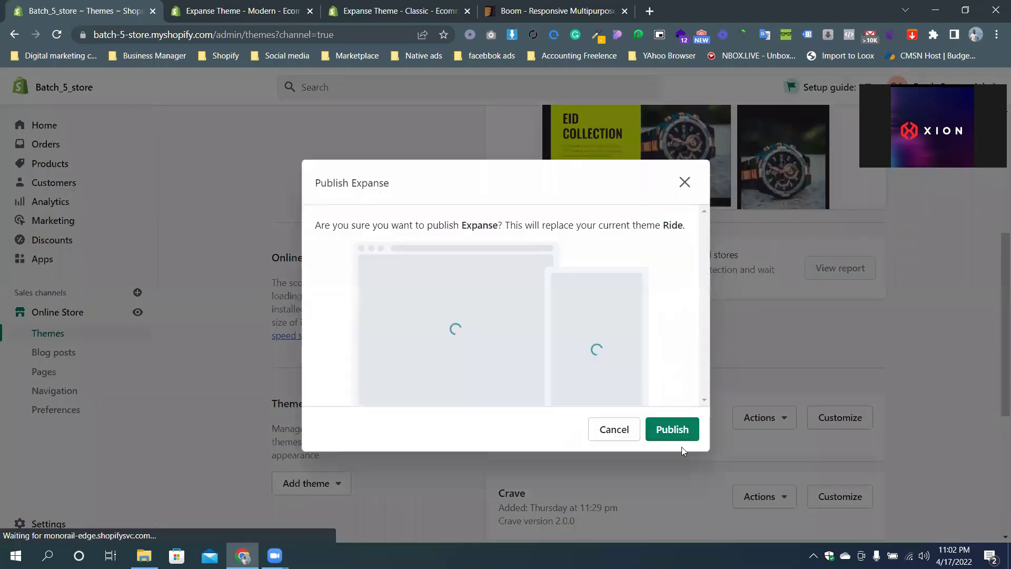
pyautogui.click(673, 439)
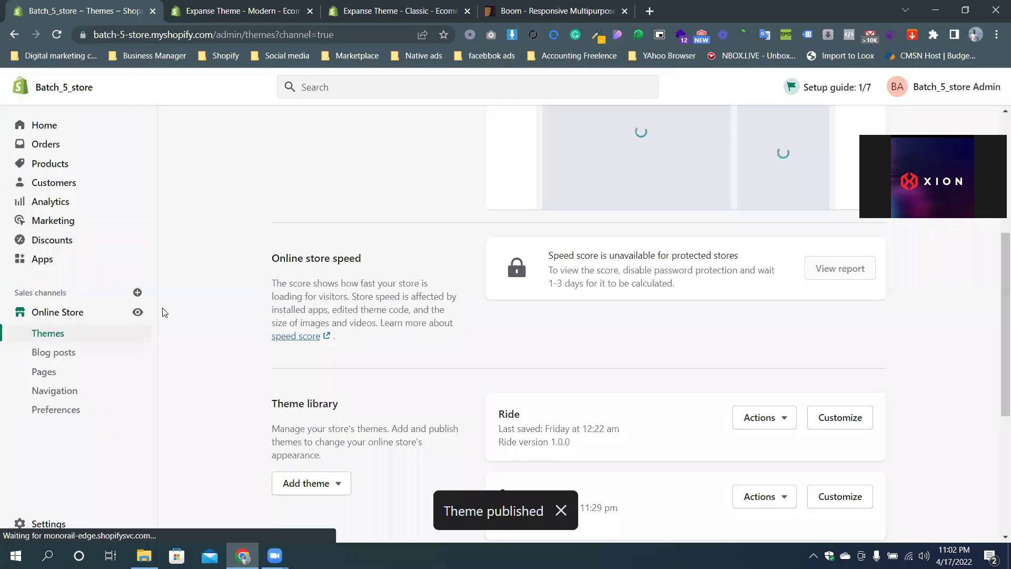
# Close the two Expanse theme tabs and the Boom theme tab
pyautogui.click(309, 11)
pyautogui.click(309, 10)
pyautogui.click(310, 10)
# View the live online store and examine its home page sections with the published theme
pyautogui.click(137, 314)
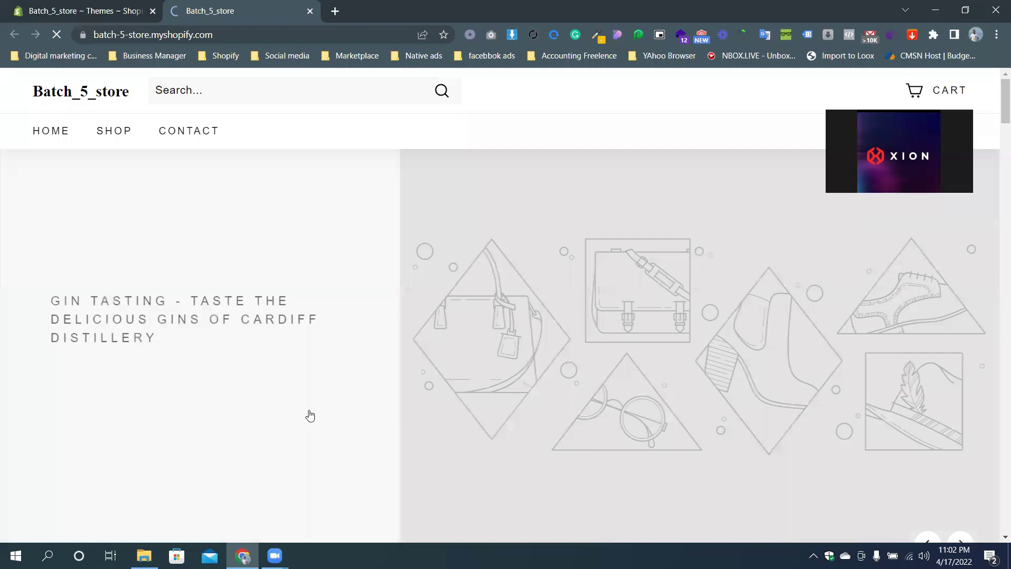
pyautogui.scroll(-15, 538, 402)
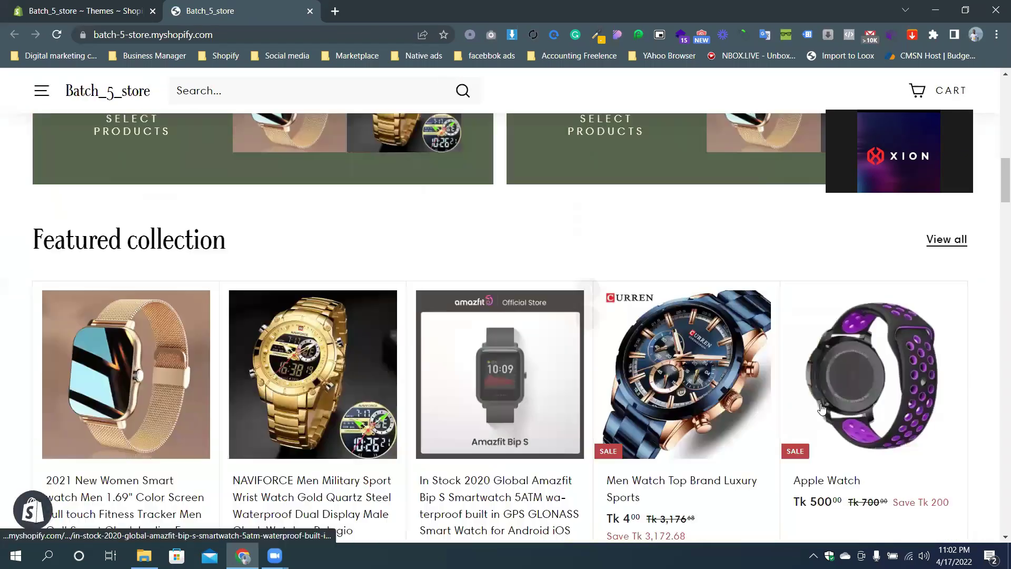
pyautogui.scroll(-5, 829, 403)
pyautogui.scroll(15, 825, 434)
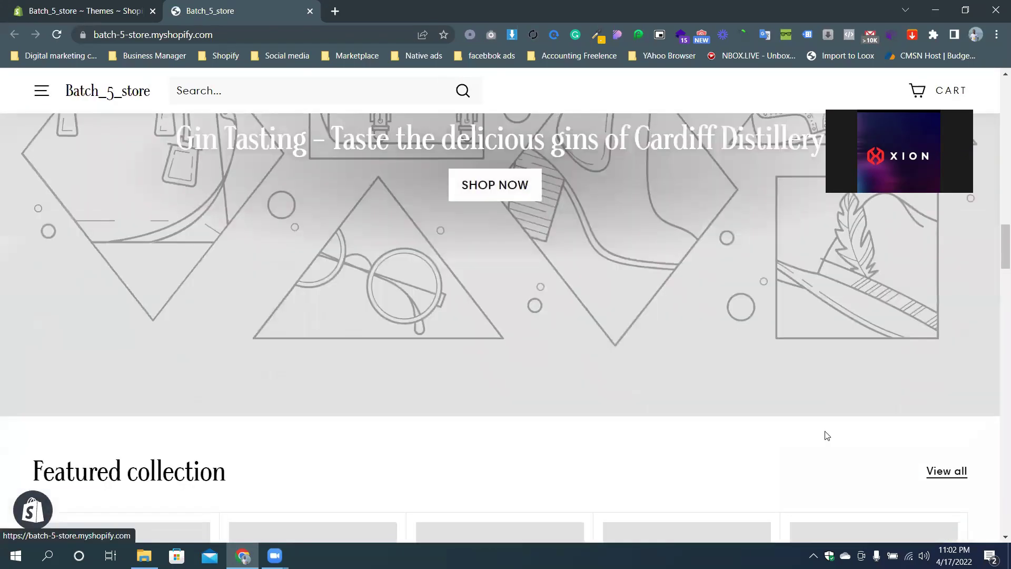
pyautogui.scroll(5, 354, 435)
pyautogui.scroll(-3, 316, 356)
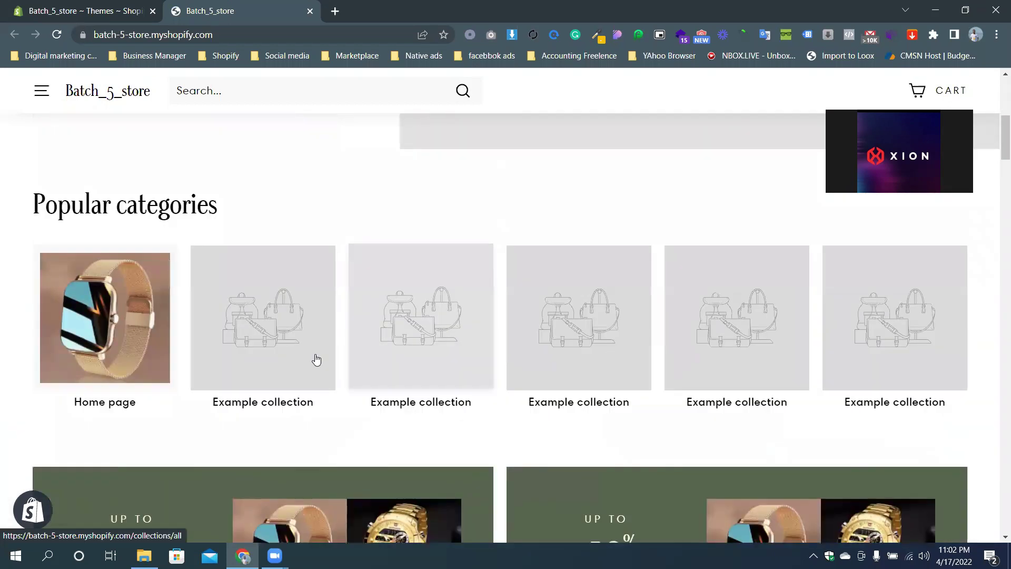
pyautogui.scroll(4, 827, 257)
pyautogui.scroll(2, 826, 256)
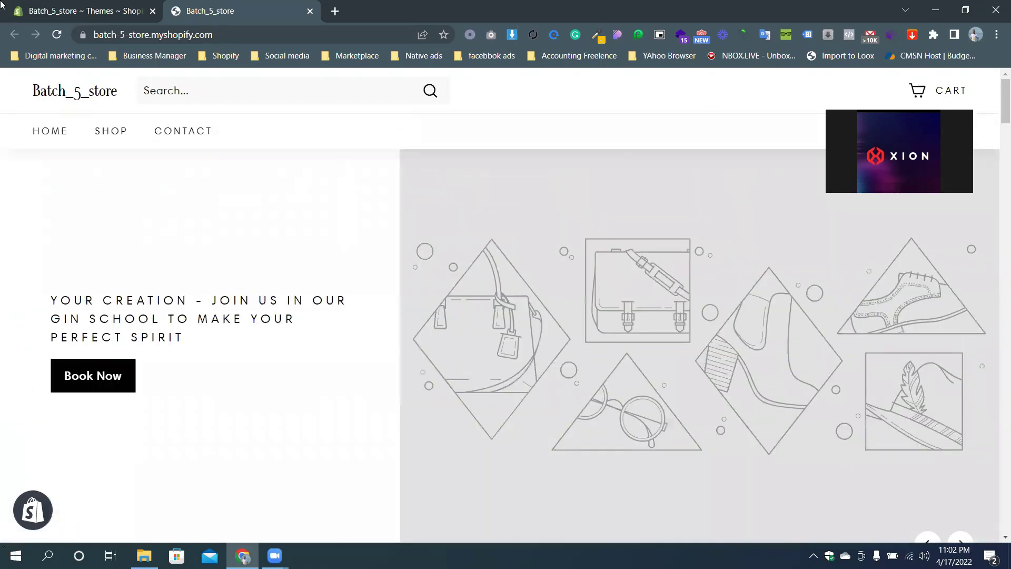
# Return to the store's Themes page and open the current Expanse theme for customization
pyautogui.hotkey('ctrl', 'shift', 'Tab')
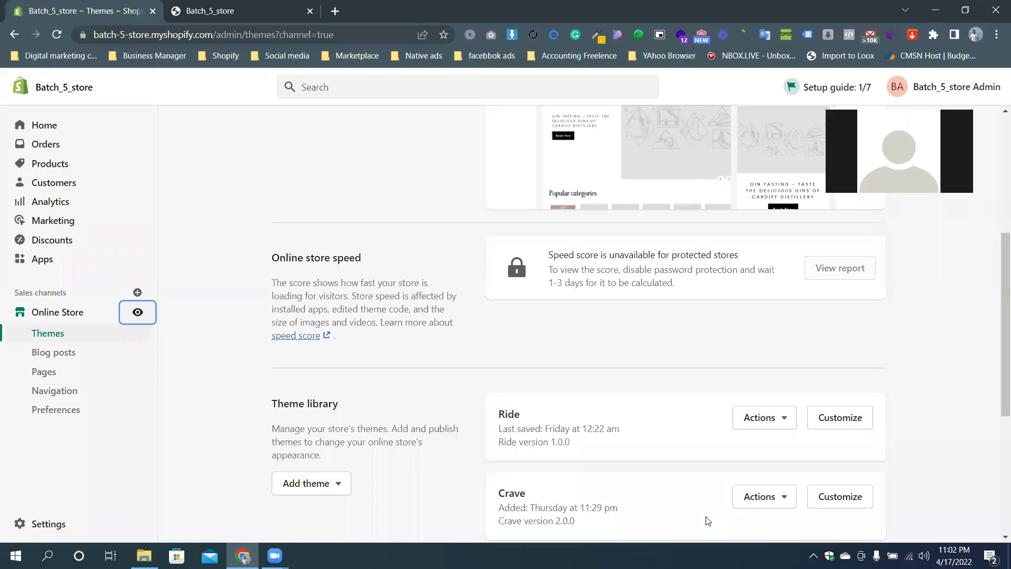
pyautogui.scroll(5, 707, 521)
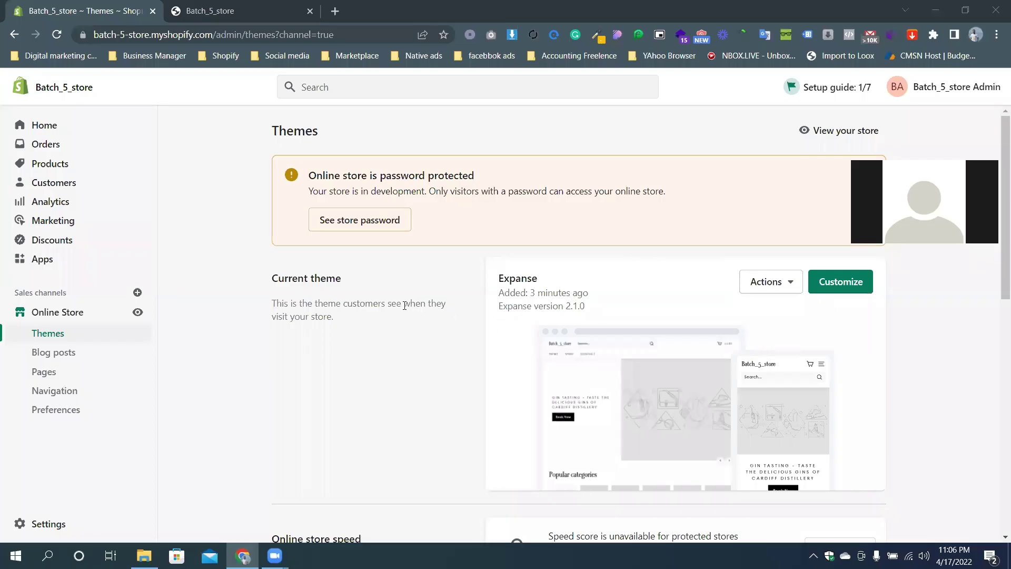
pyautogui.scroll(-1, 401, 302)
pyautogui.moveTo(539, 213); pyautogui.dragTo(490, 216)
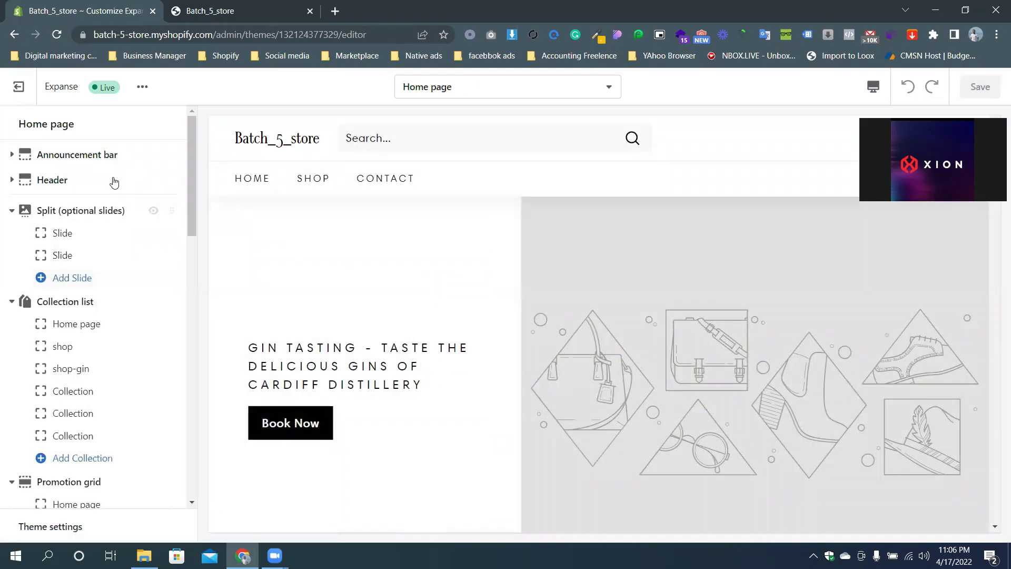
# Examine the home page's sections and blocks in the Expanse theme editor
pyautogui.scroll(-2, 107, 316)
pyautogui.scroll(-7, 107, 317)
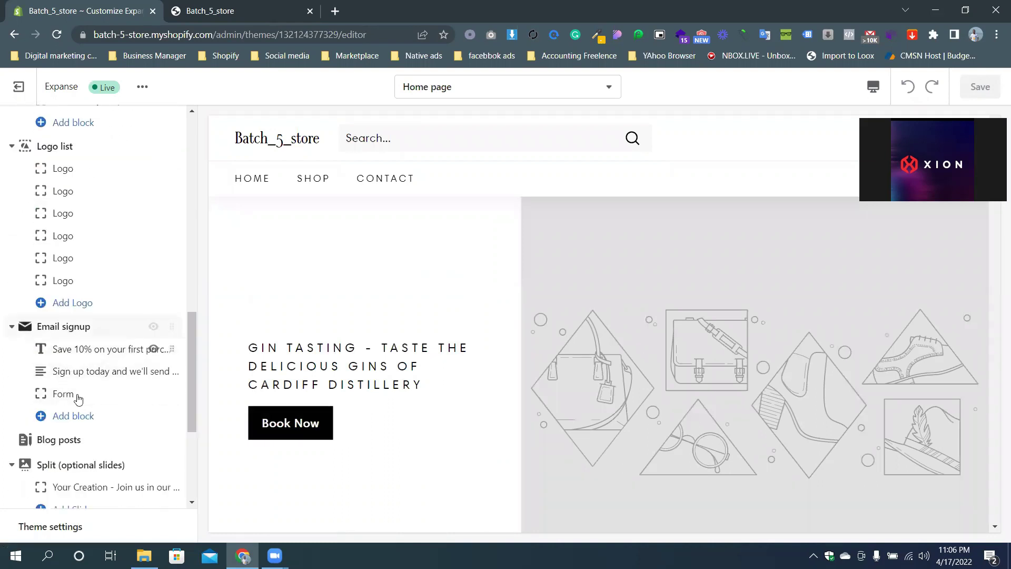
pyautogui.scroll(2, 73, 436)
pyautogui.scroll(5, 66, 192)
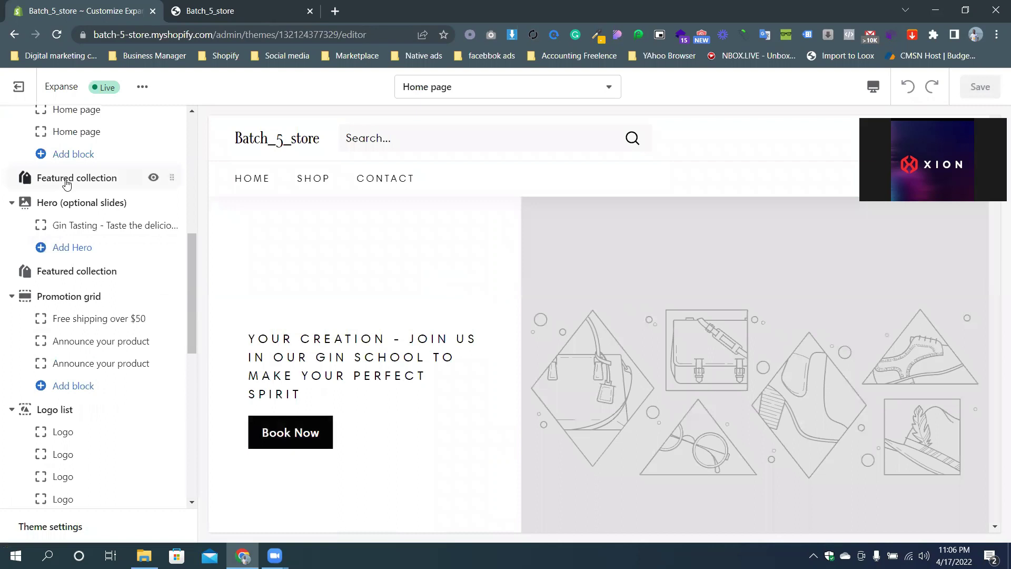
pyautogui.scroll(4, 68, 214)
pyautogui.scroll(4, 69, 221)
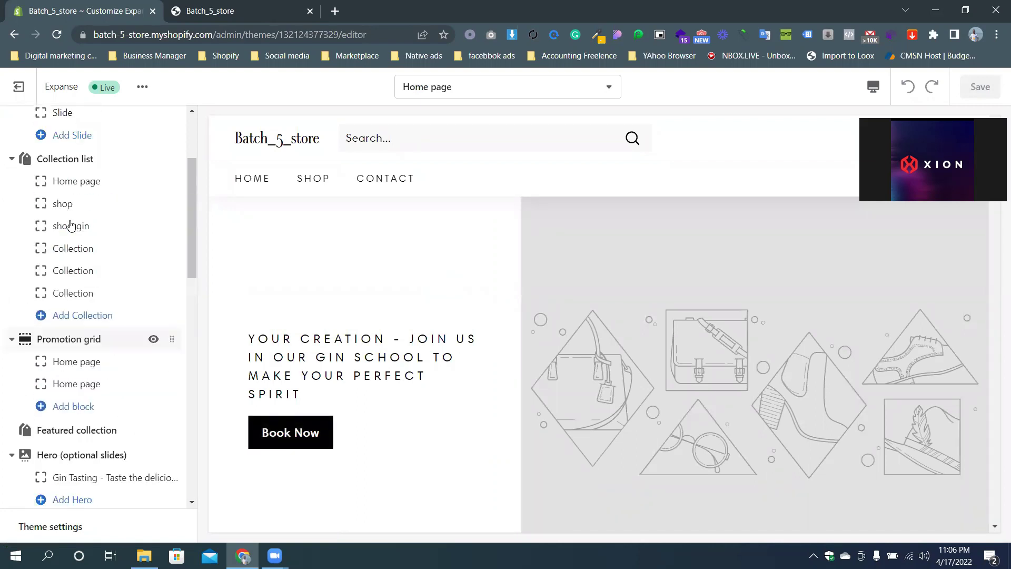
pyautogui.scroll(4, 86, 294)
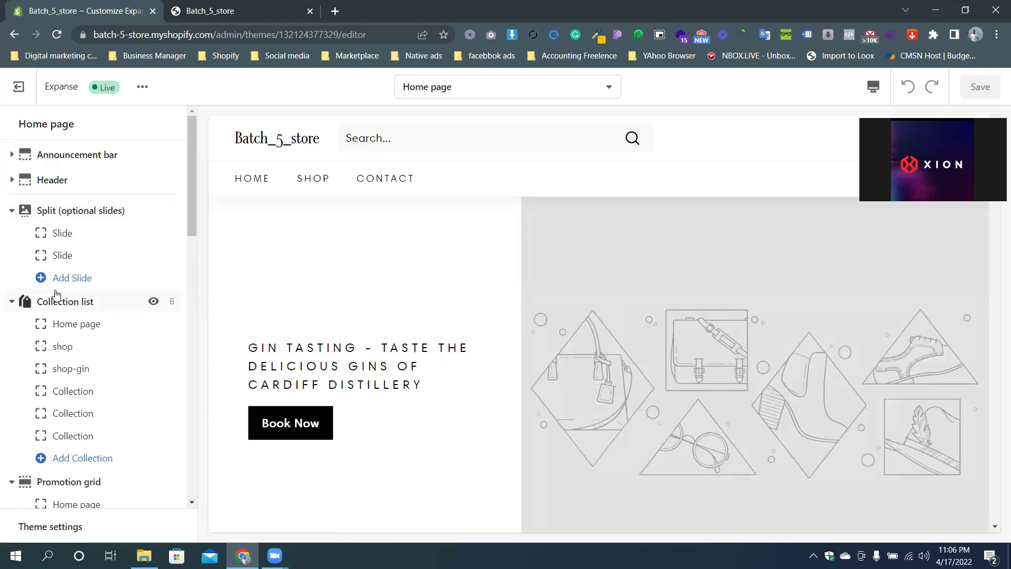
pyautogui.scroll(-1, 77, 371)
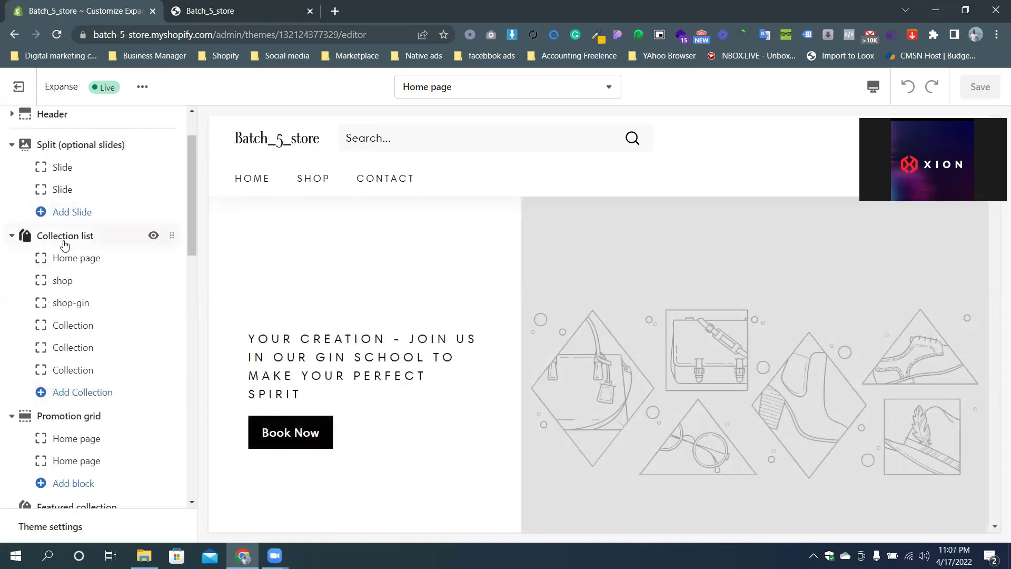
pyautogui.scroll(-1, 38, 507)
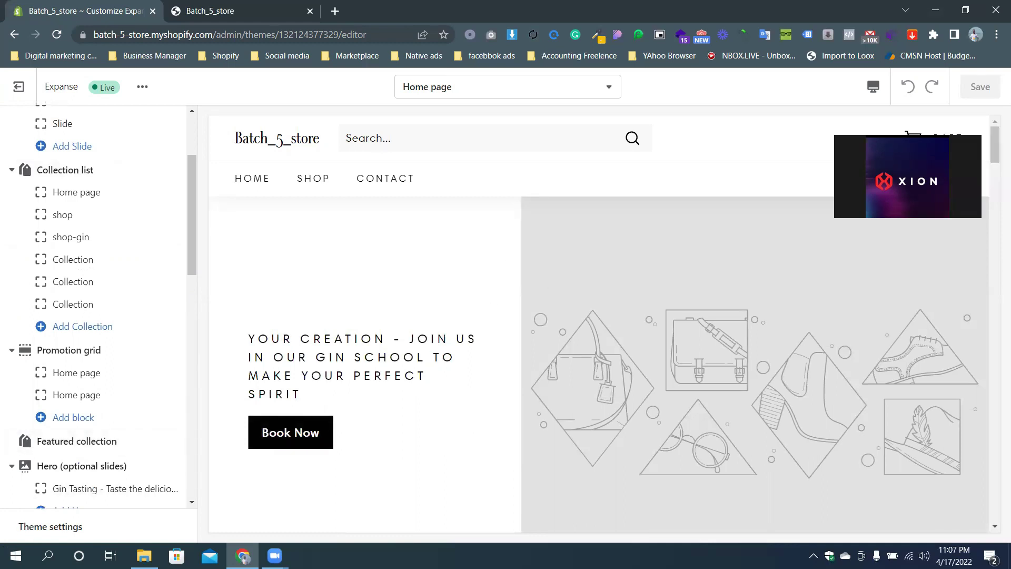
# Check the storefront's home page again and search Google for "impulse theme" in a new tab
pyautogui.click(267, 11)
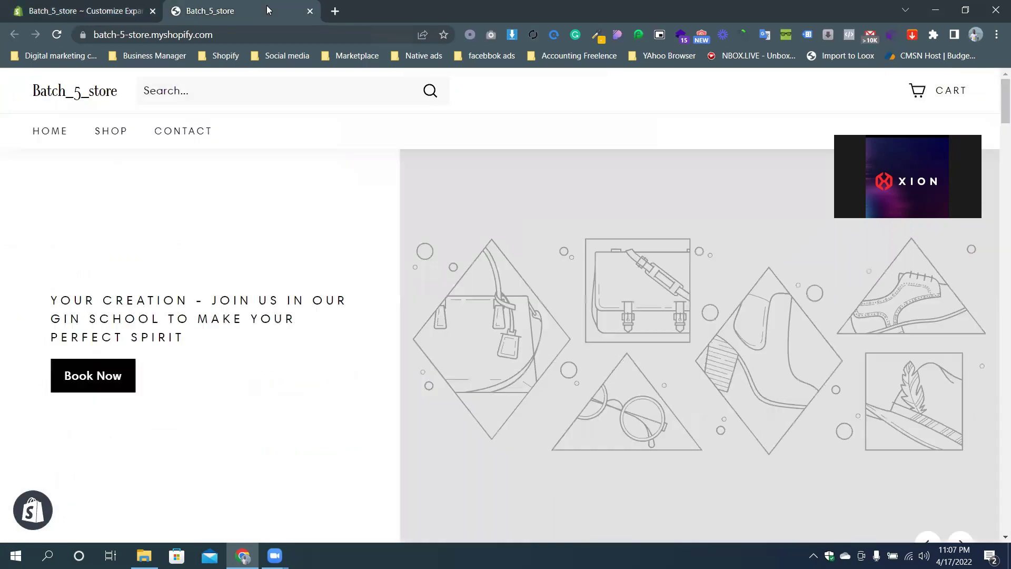
pyautogui.click(700, 202)
pyautogui.click(335, 9)
pyautogui.write('impulse theme')
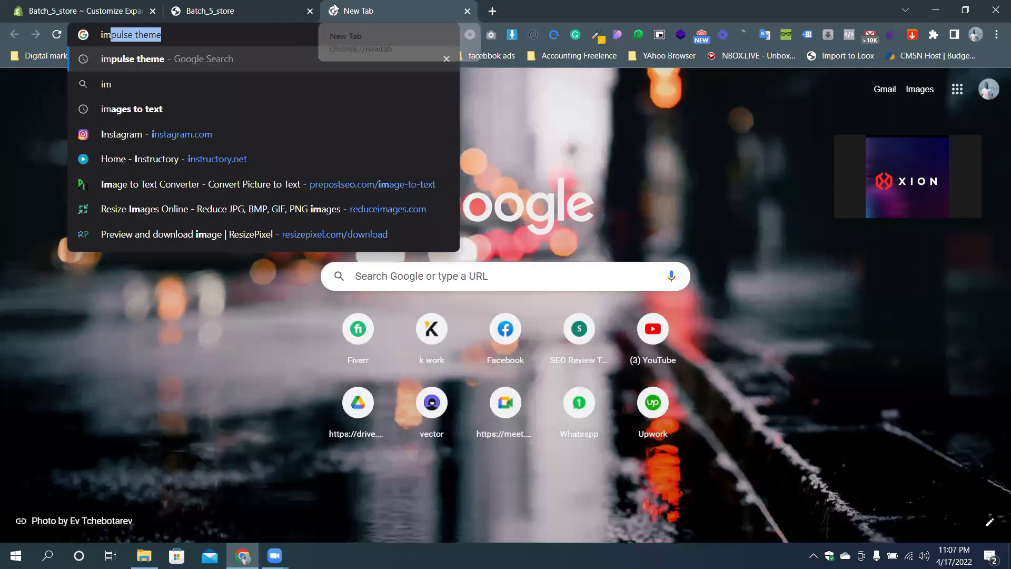
pyautogui.press('Return')
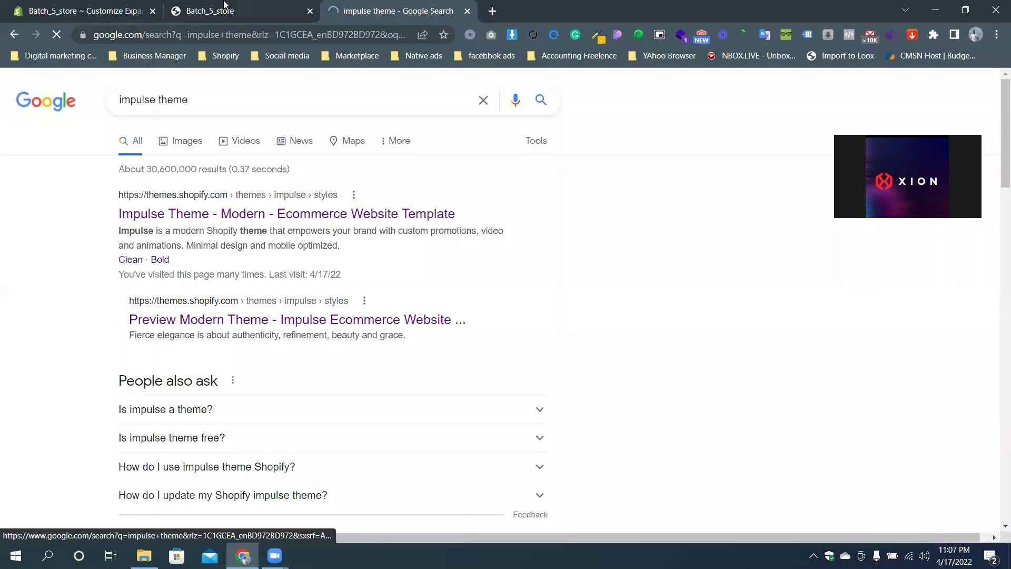
# Open the Impulse theme's page from the search results and launch its demo store
pyautogui.click(252, 222)
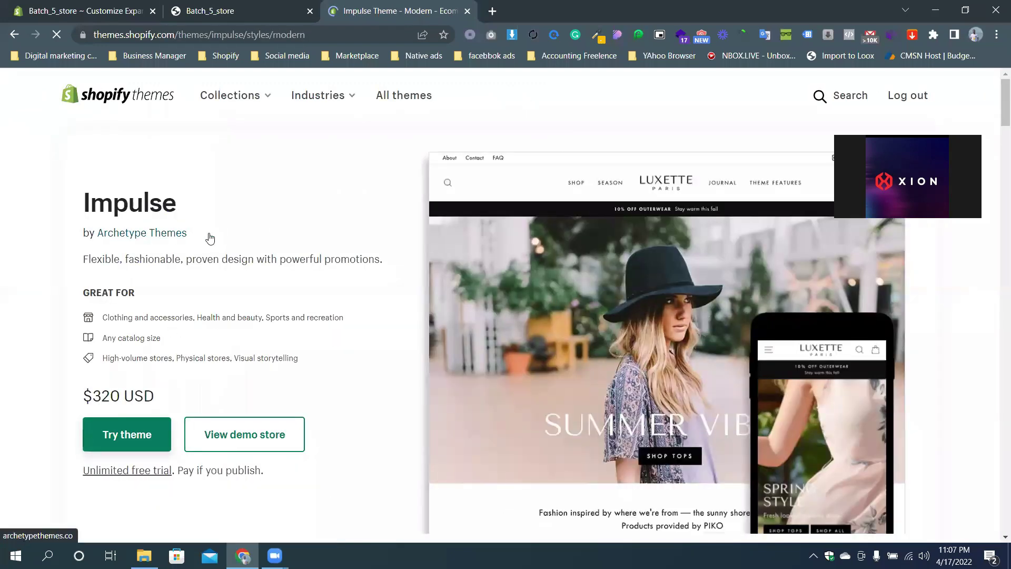
pyautogui.moveTo(101, 233); pyautogui.dragTo(187, 234)
pyautogui.click(245, 435)
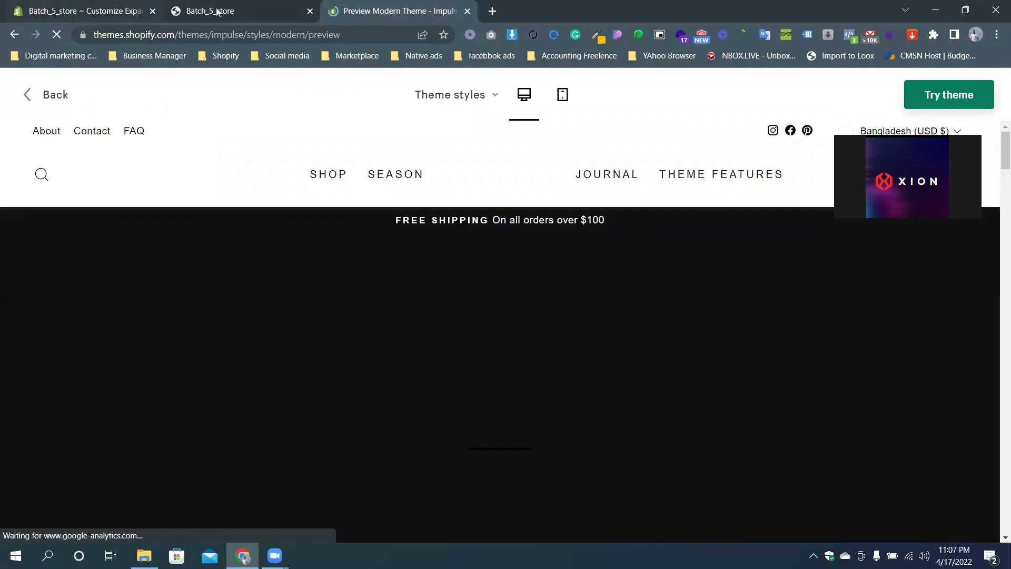
# Compare the theme editor and the Batch_5_store storefront with the Impulse demo store
pyautogui.click(250, 21)
pyautogui.click(79, 11)
pyautogui.click(227, 9)
pyautogui.click(412, 6)
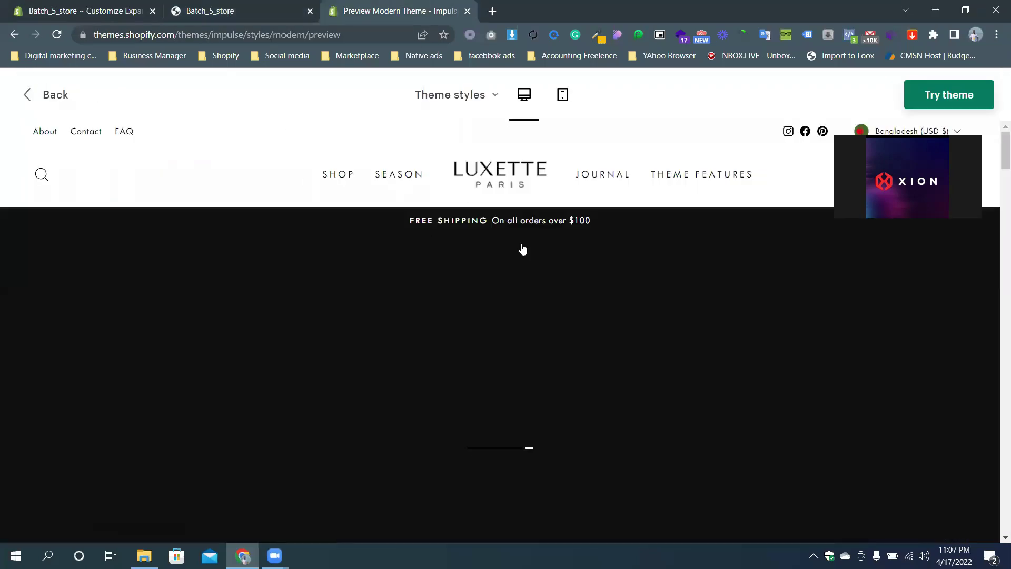
pyautogui.click(268, 8)
pyautogui.click(382, 5)
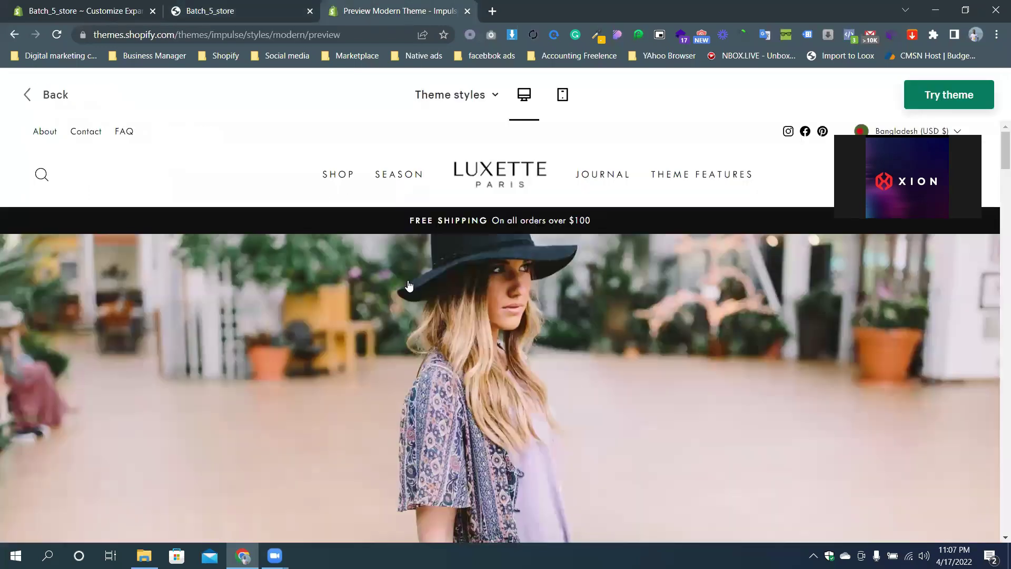
# Examine the Impulse demo's home page down to the Shop by Category section, then switch to the theme editor
pyautogui.scroll(-5, 526, 292)
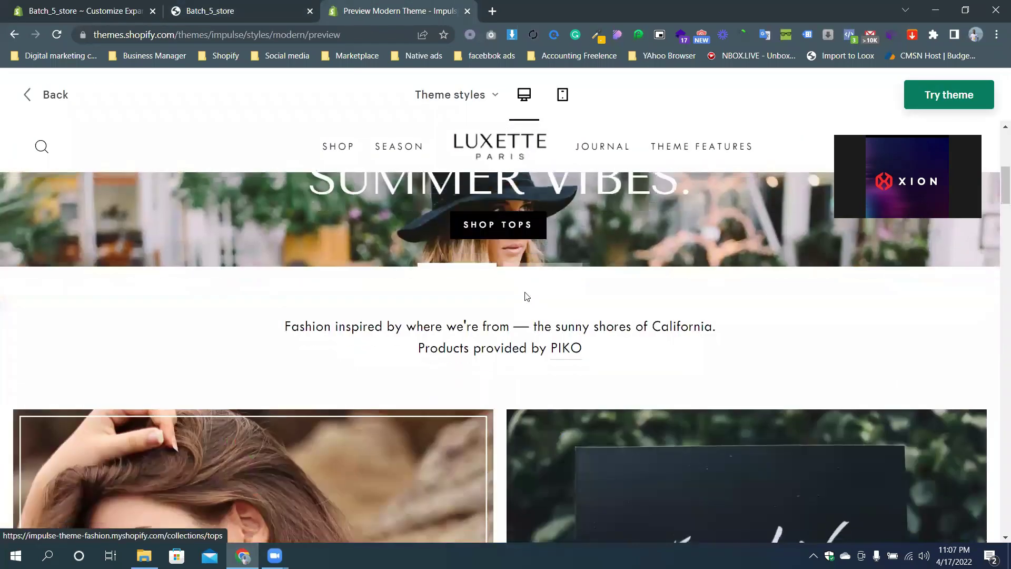
pyautogui.scroll(-6, 525, 293)
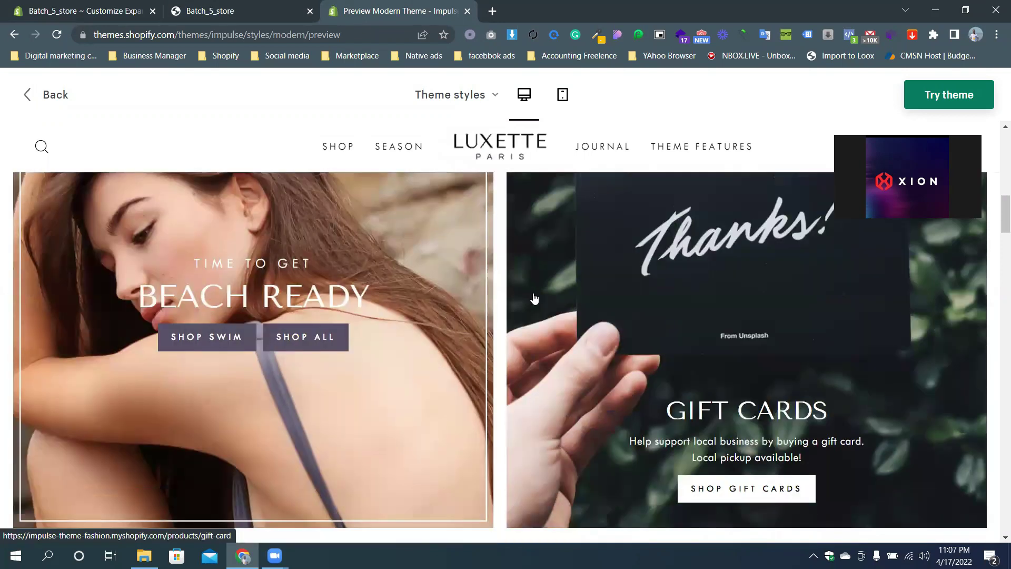
pyautogui.scroll(-9, 536, 299)
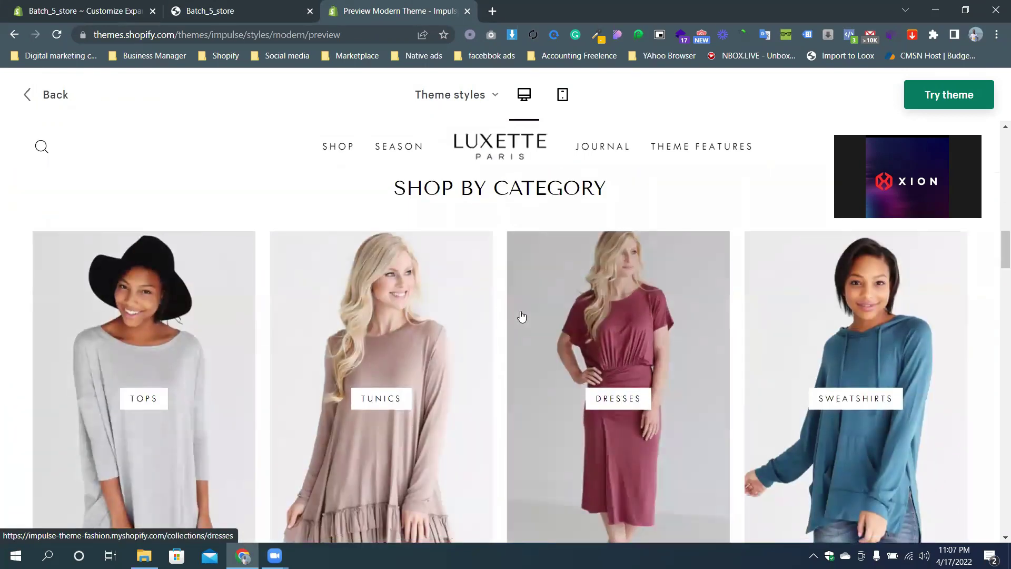
pyautogui.scroll(8, 534, 298)
pyautogui.hotkey('ctrl', '1')
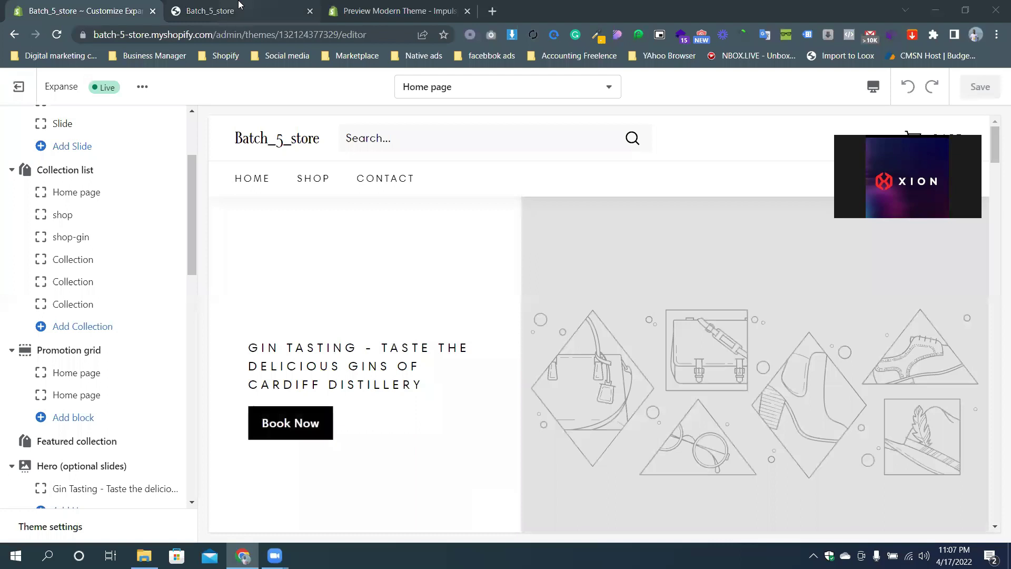
# Return to the Impulse demo, dismiss the newsletter popup, and examine its slideshow and header navigation
pyautogui.click(356, 8)
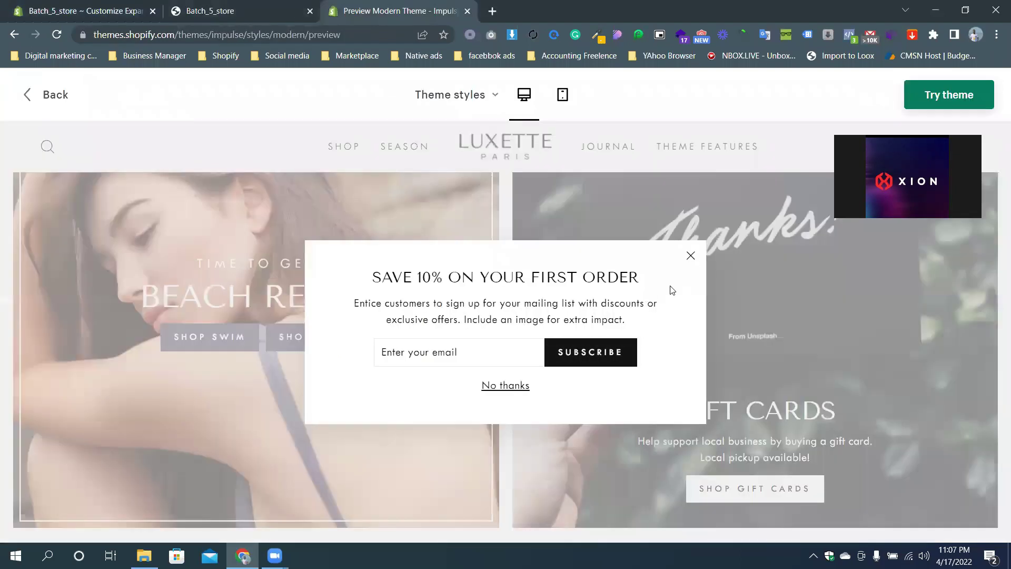
pyautogui.click(691, 257)
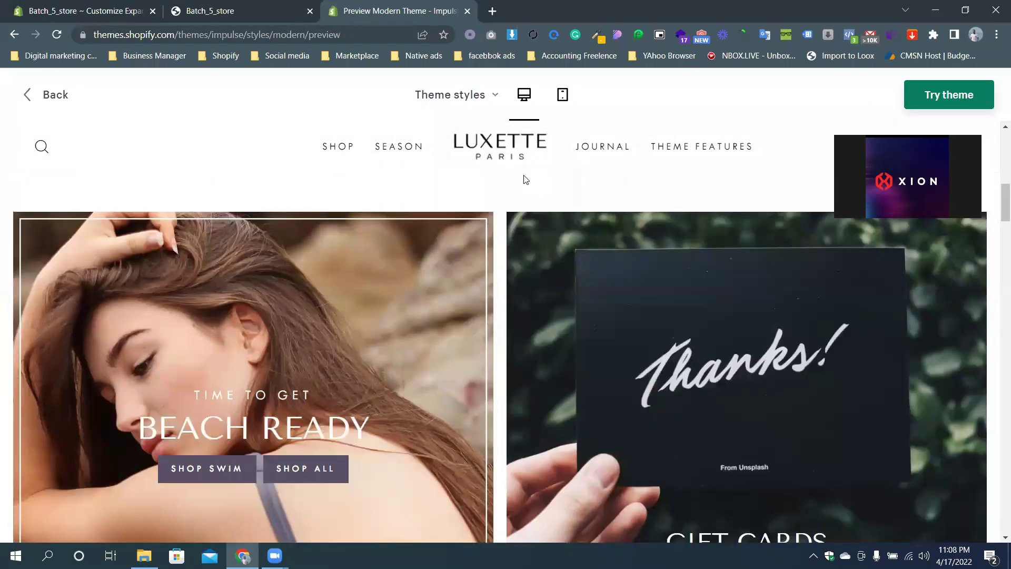
pyautogui.scroll(5, 525, 180)
pyautogui.moveTo(401, 86); pyautogui.dragTo(544, 104)
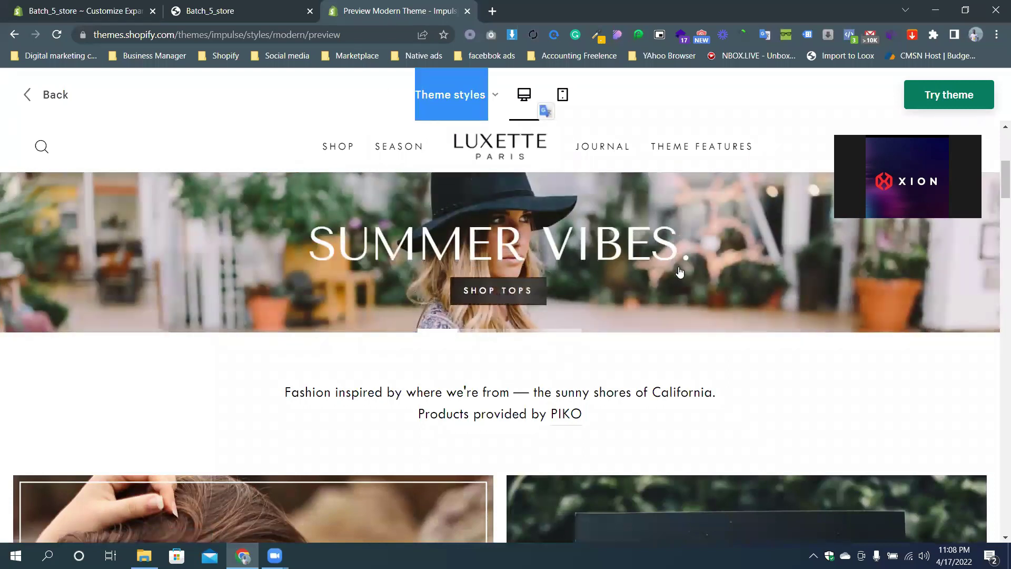
pyautogui.click(306, 96)
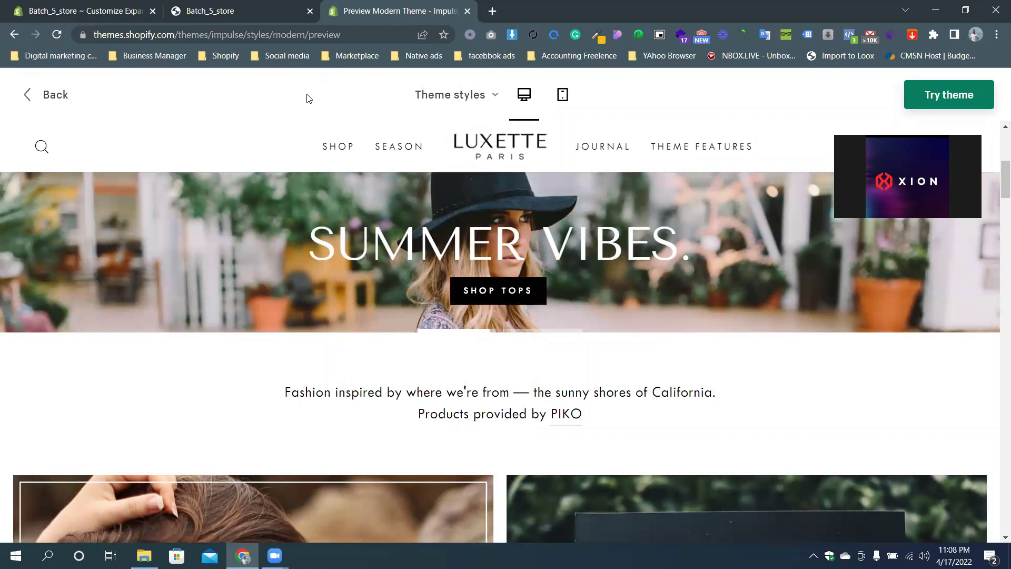
pyautogui.scroll(3, 611, 236)
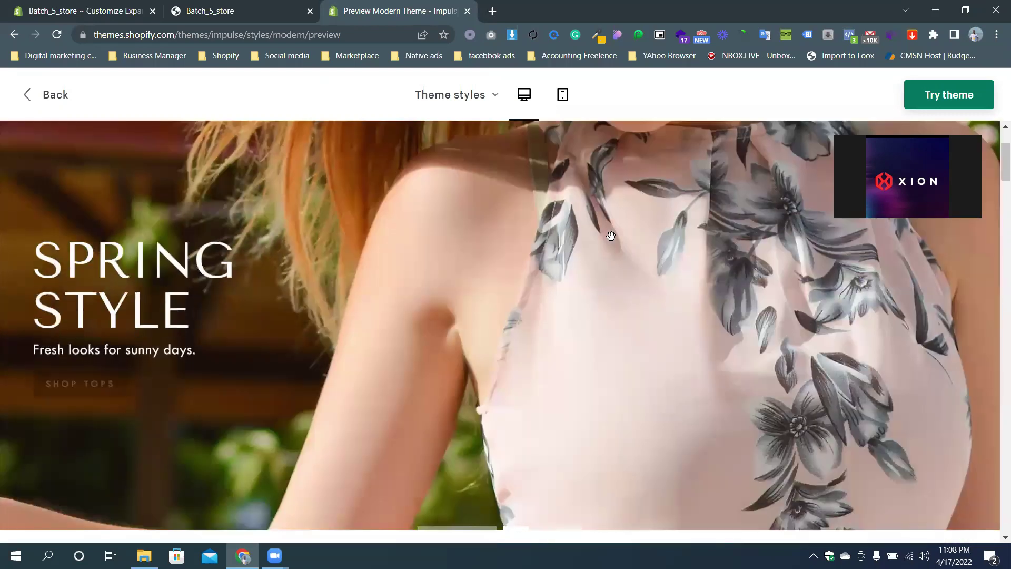
pyautogui.scroll(3, 583, 287)
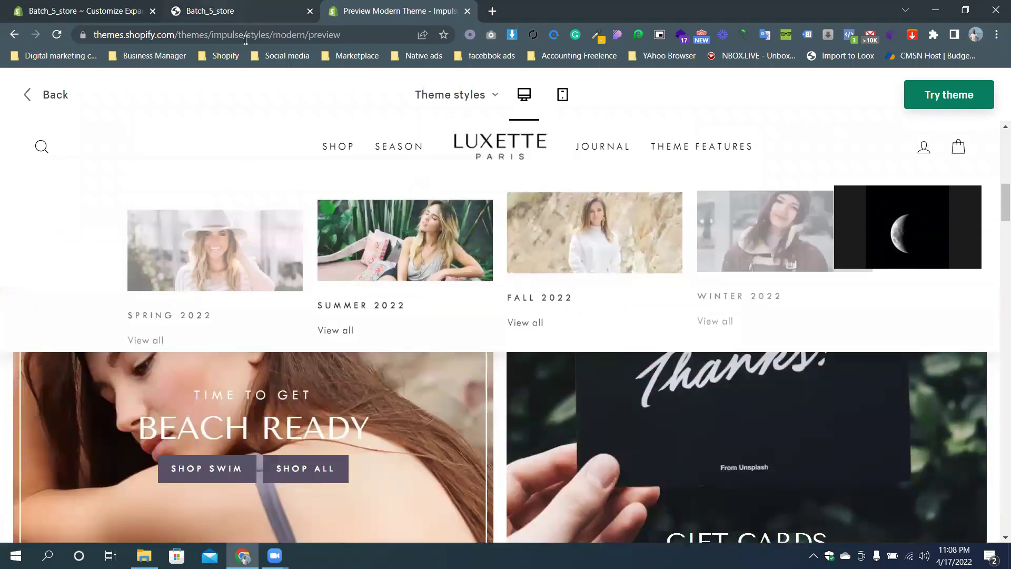
# Check the storefront, return to the Expanse theme editor and open the Announcement bar section's settings
pyautogui.click(213, 9)
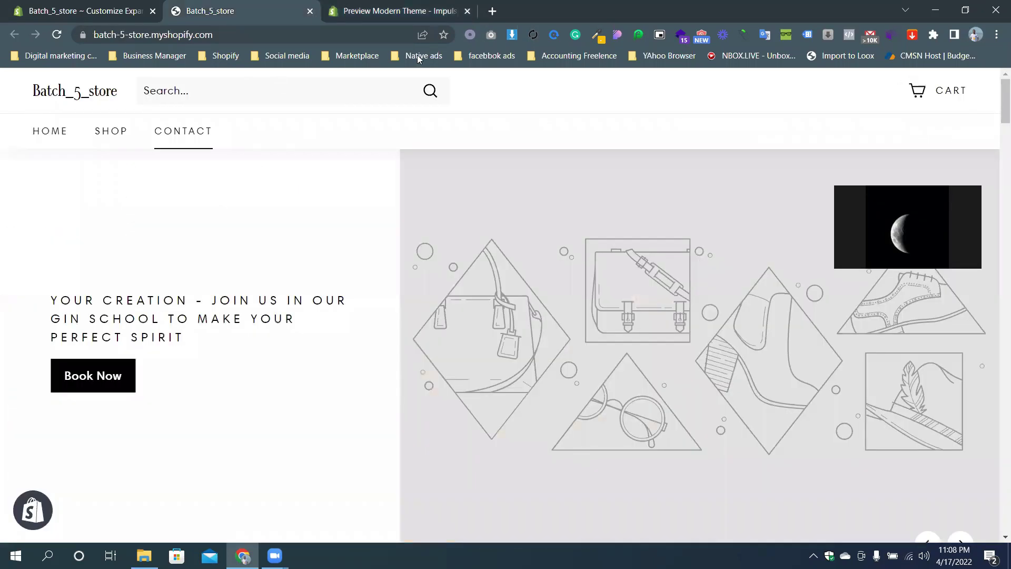
pyautogui.click(79, 11)
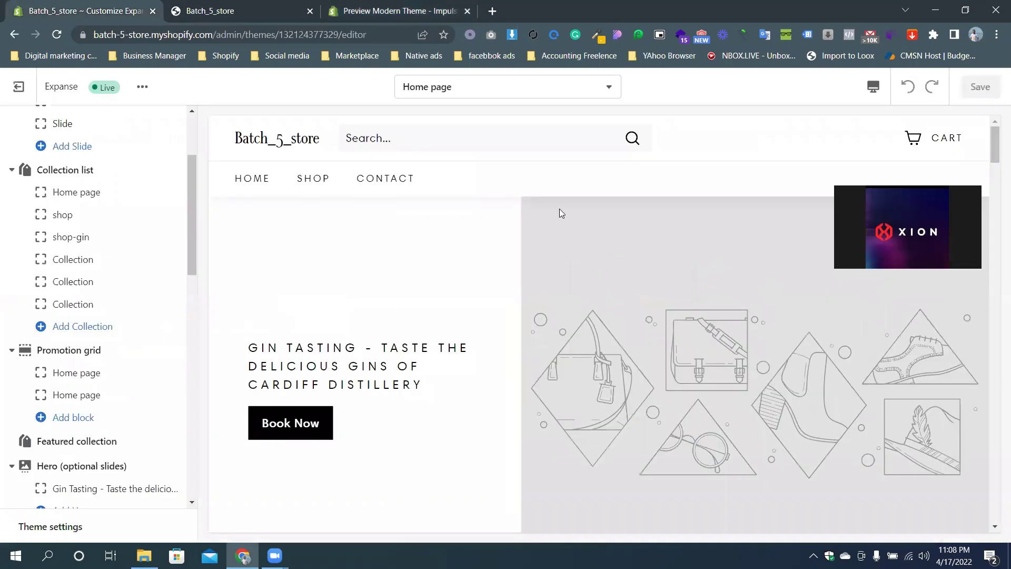
pyautogui.scroll(3, 153, 301)
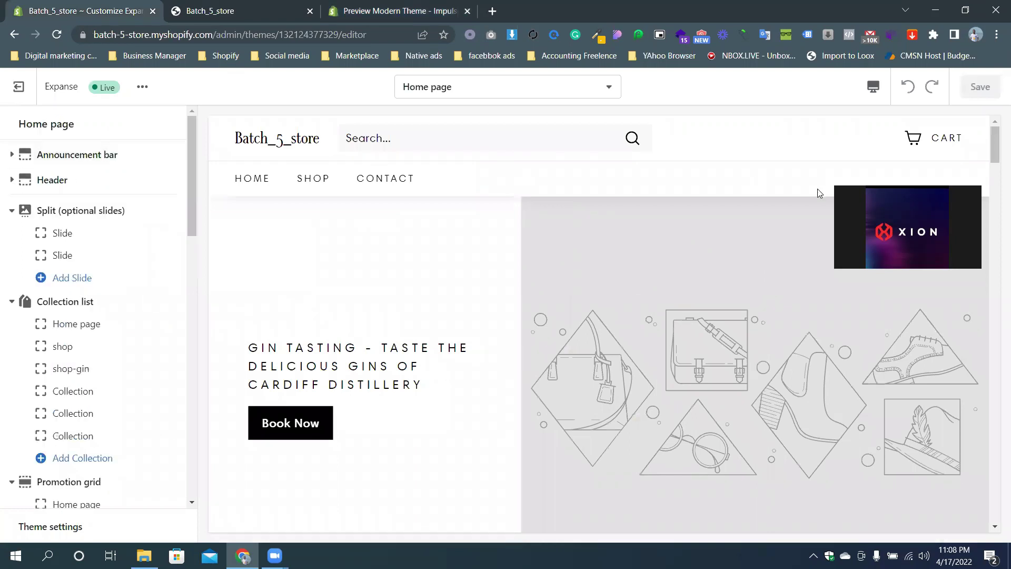
pyautogui.click(78, 158)
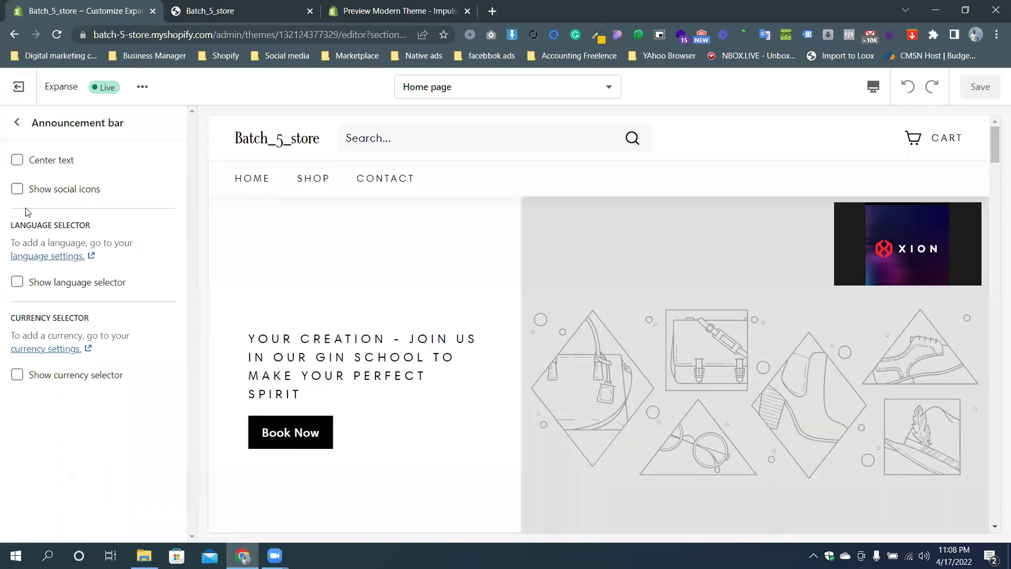
# Enable social icons and centered text for the announcement bar, checking the home page preview
pyautogui.click(18, 189)
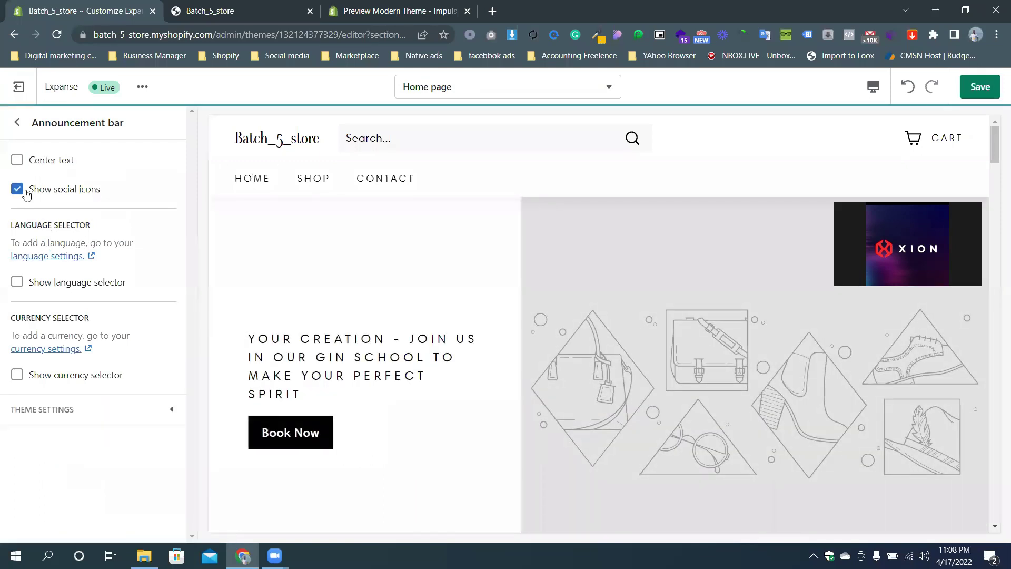
pyautogui.scroll(-5, 483, 204)
pyautogui.scroll(5, 483, 203)
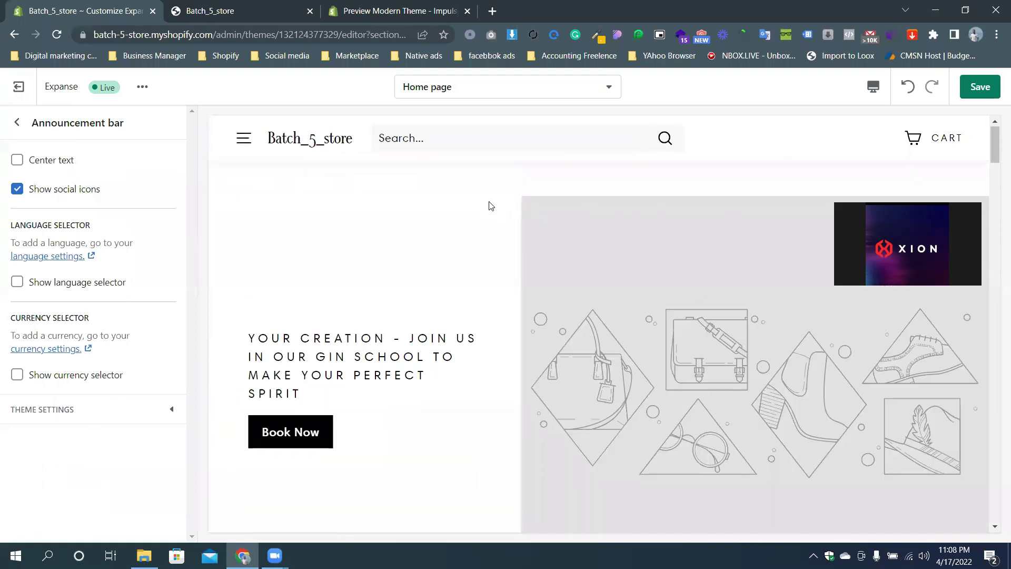
pyautogui.scroll(-12, 488, 205)
pyautogui.scroll(12, 491, 208)
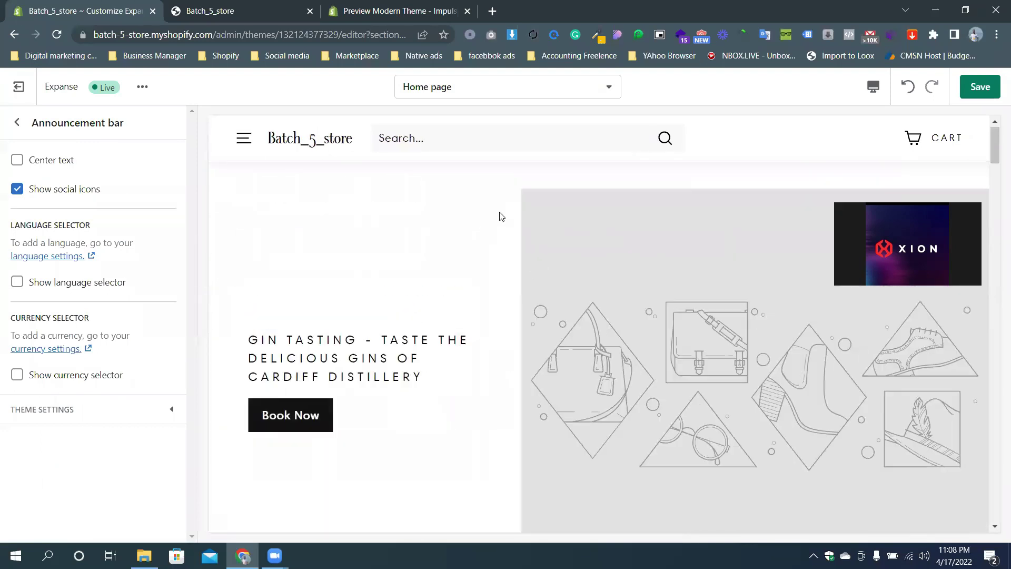
pyautogui.click(13, 164)
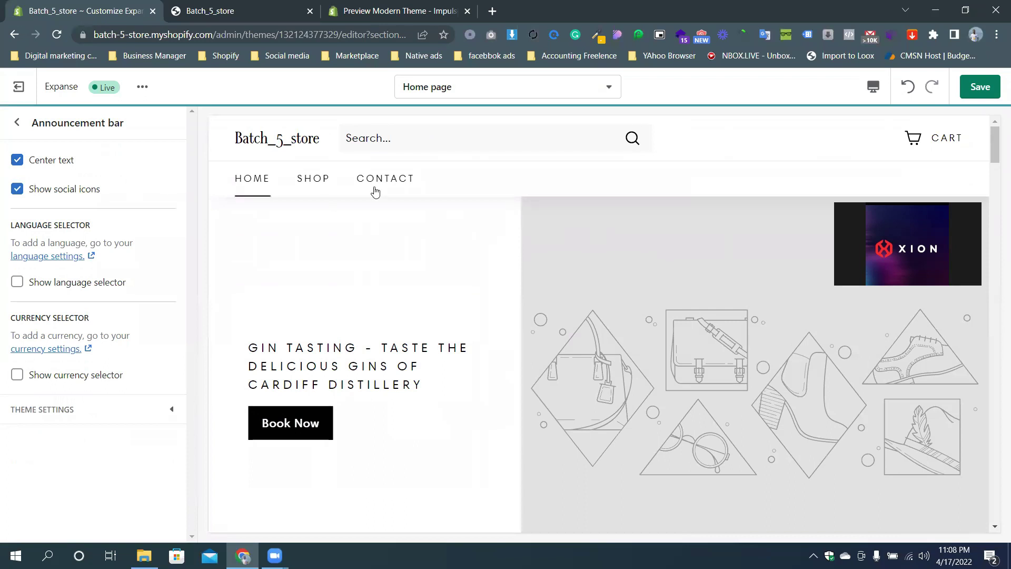
# Enable the language selector and currency selector for the announcement bar and check the preview
pyautogui.click(18, 284)
pyautogui.click(18, 376)
pyautogui.scroll(-10, 382, 316)
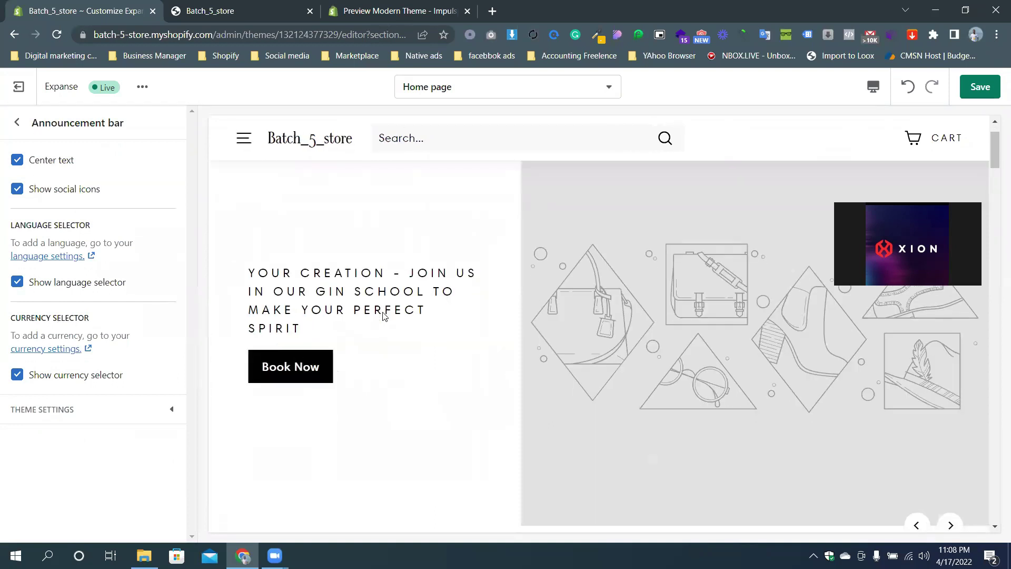
pyautogui.scroll(5, 386, 315)
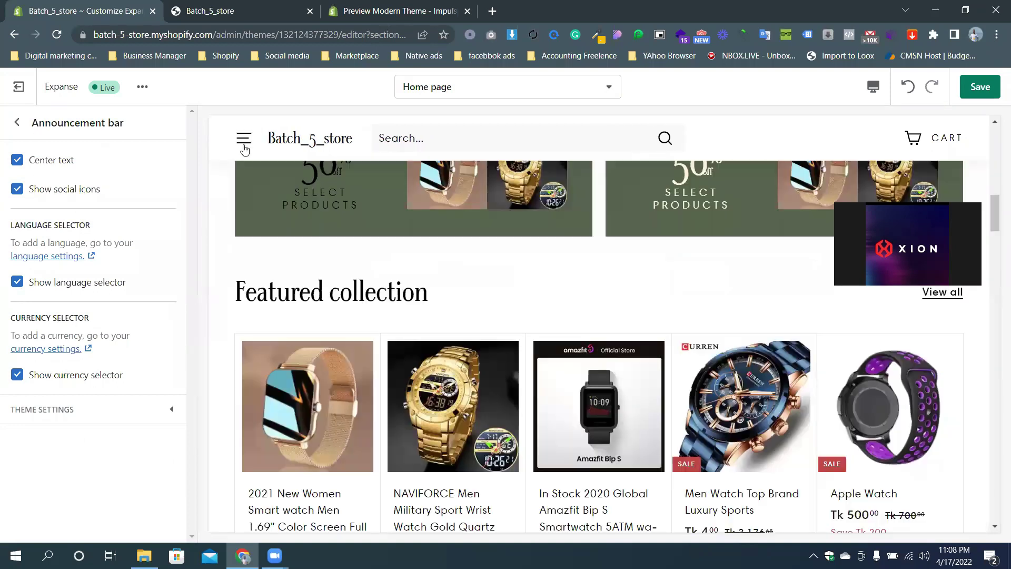
# Expand and collapse the sticky header's navigation menu in the preview to see how it behaves
pyautogui.click(242, 139)
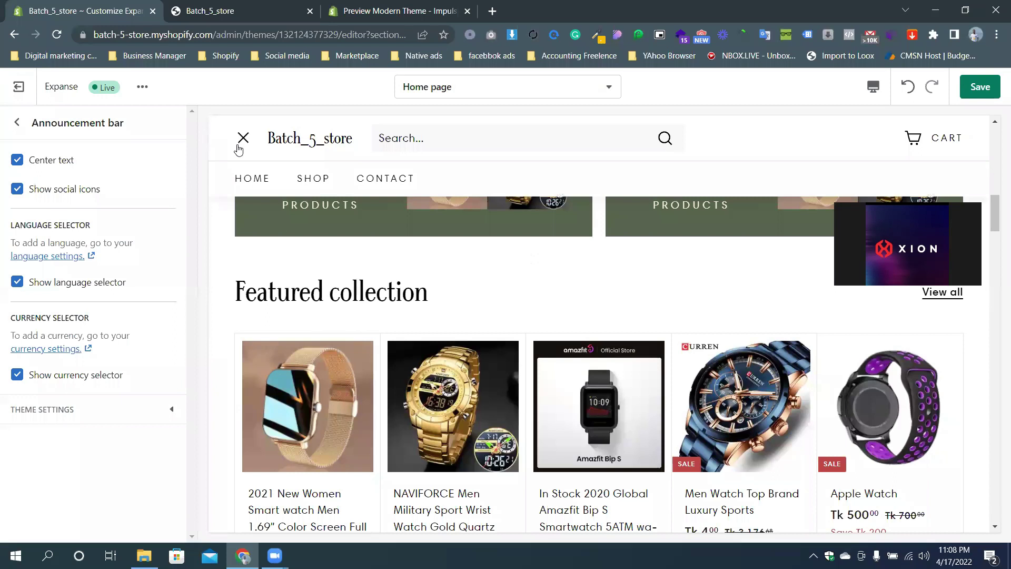
pyautogui.click(241, 142)
pyautogui.click(241, 143)
pyautogui.click(241, 141)
pyautogui.scroll(-4, 350, 260)
pyautogui.scroll(8, 350, 260)
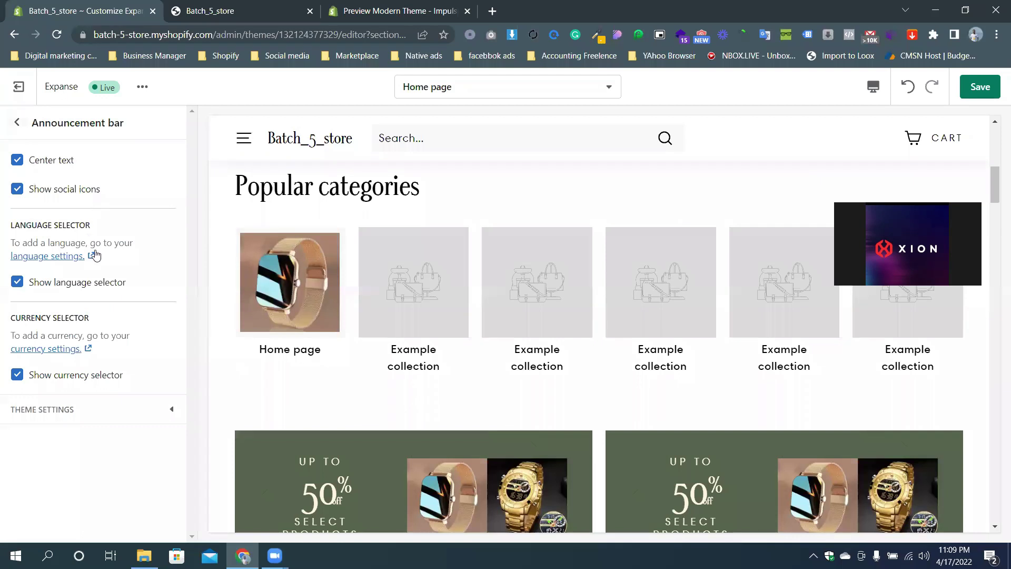
# Open the Header section's settings and expand the navigation menu in the preview
pyautogui.click(17, 122)
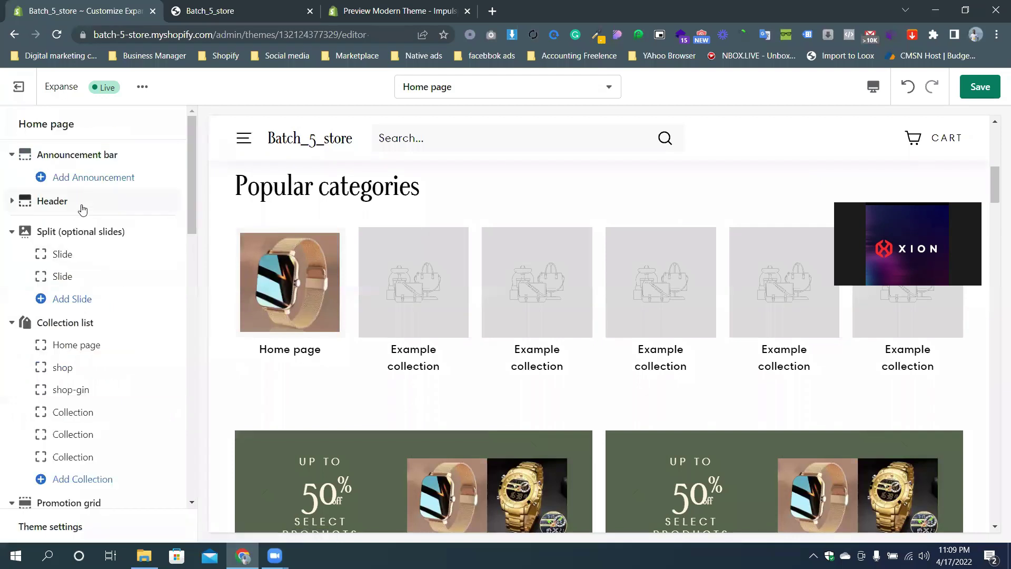
pyautogui.click(82, 208)
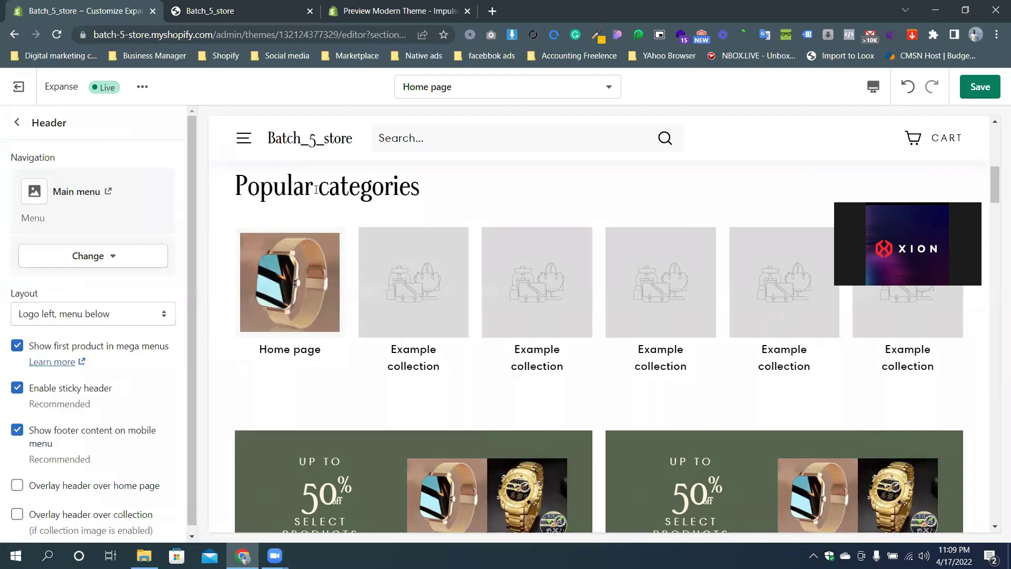
pyautogui.click(244, 149)
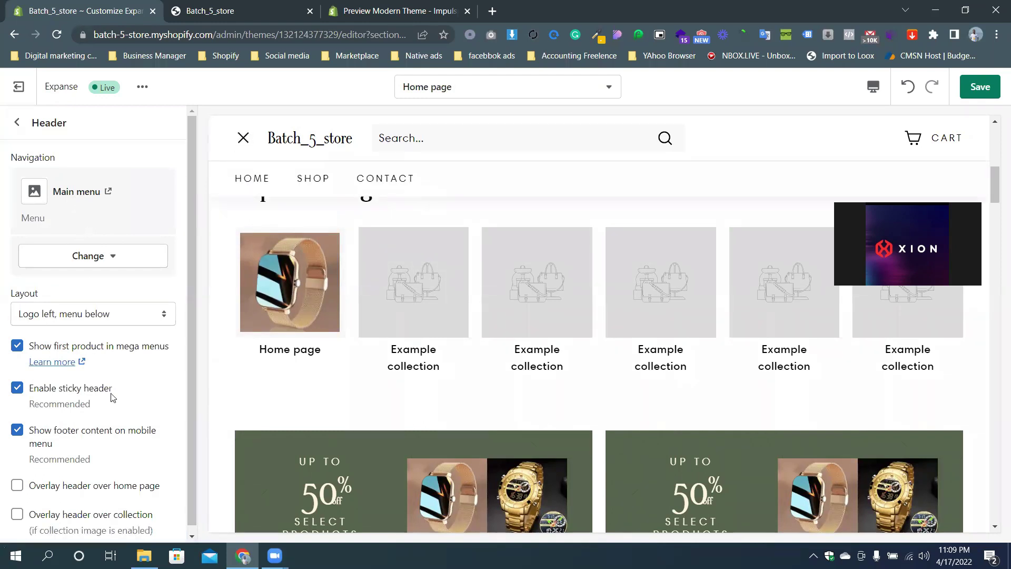
pyautogui.scroll(-1, 103, 250)
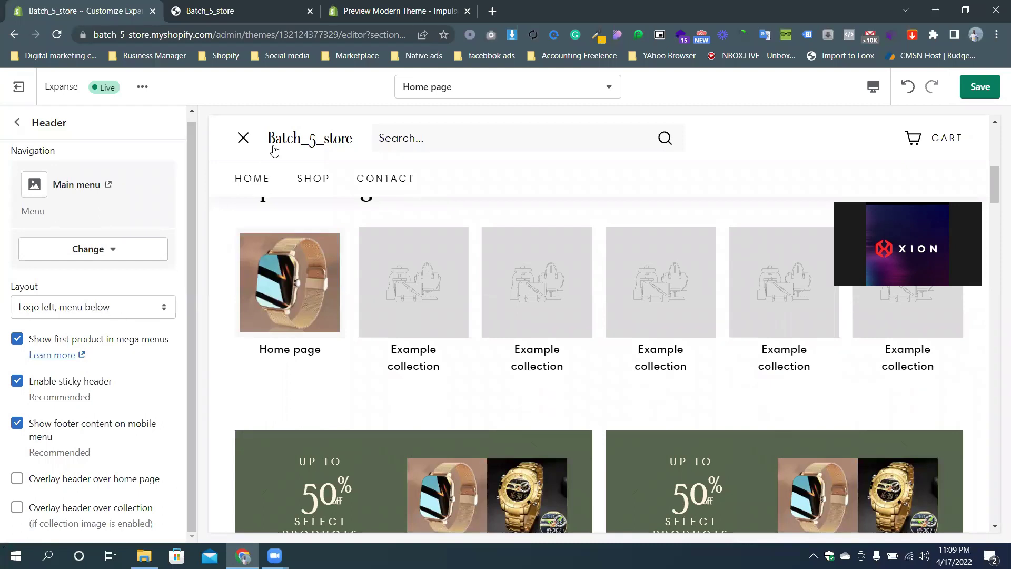
# Try the "Logo center, menu below" header layout, then set the layout to "Logo left, menu center"
pyautogui.click(148, 313)
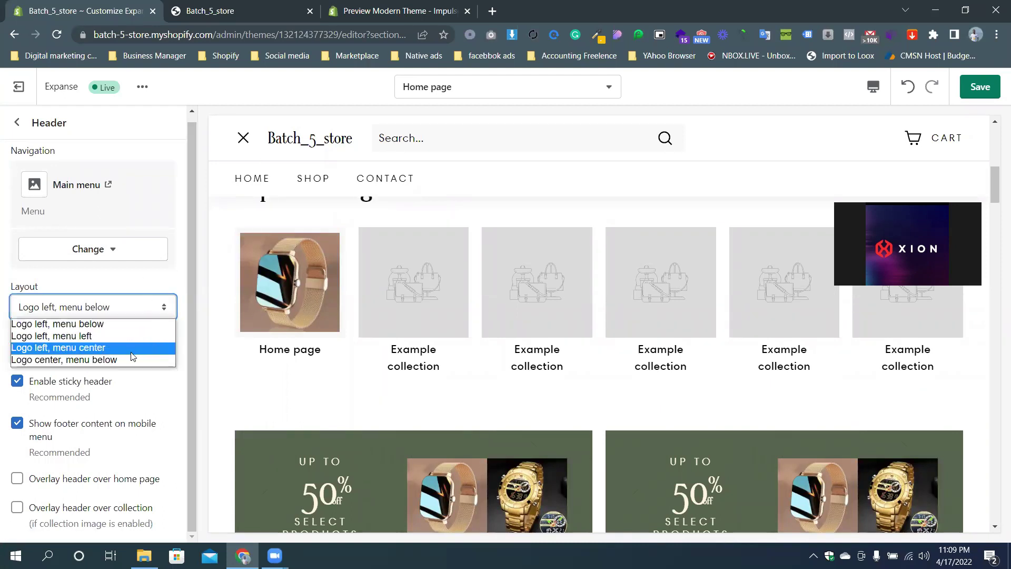
pyautogui.click(101, 359)
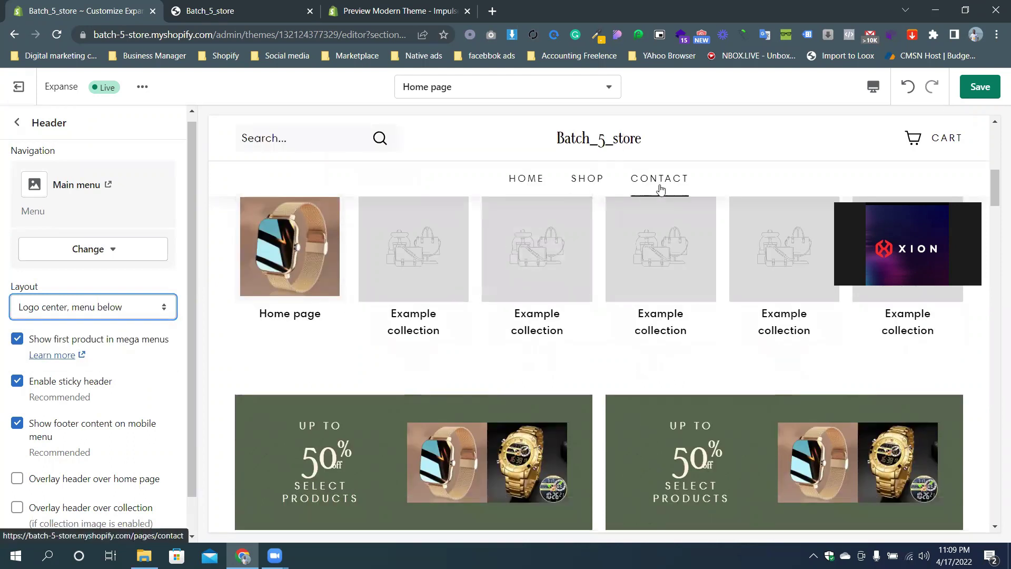
pyautogui.click(126, 314)
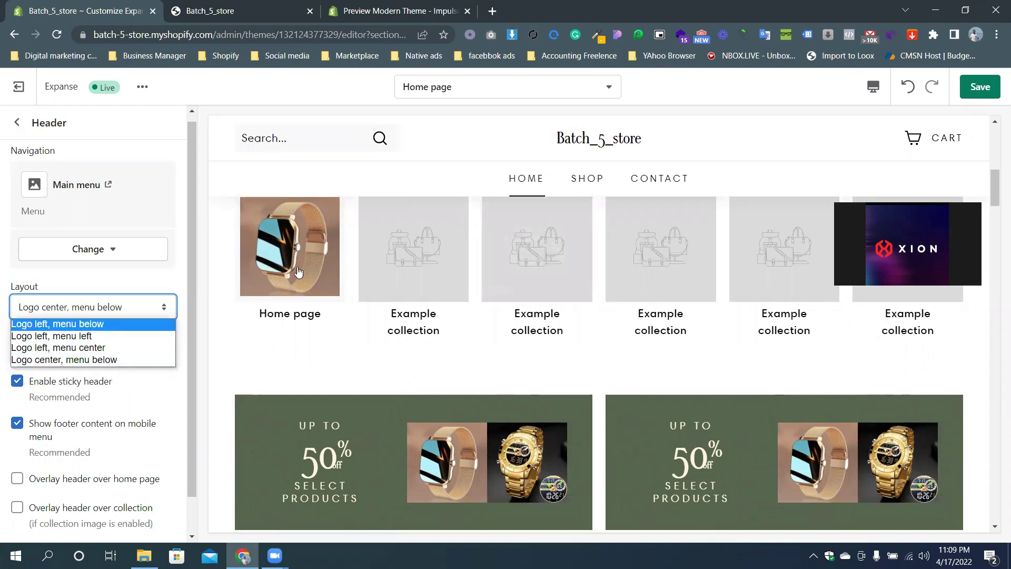
pyautogui.click(102, 346)
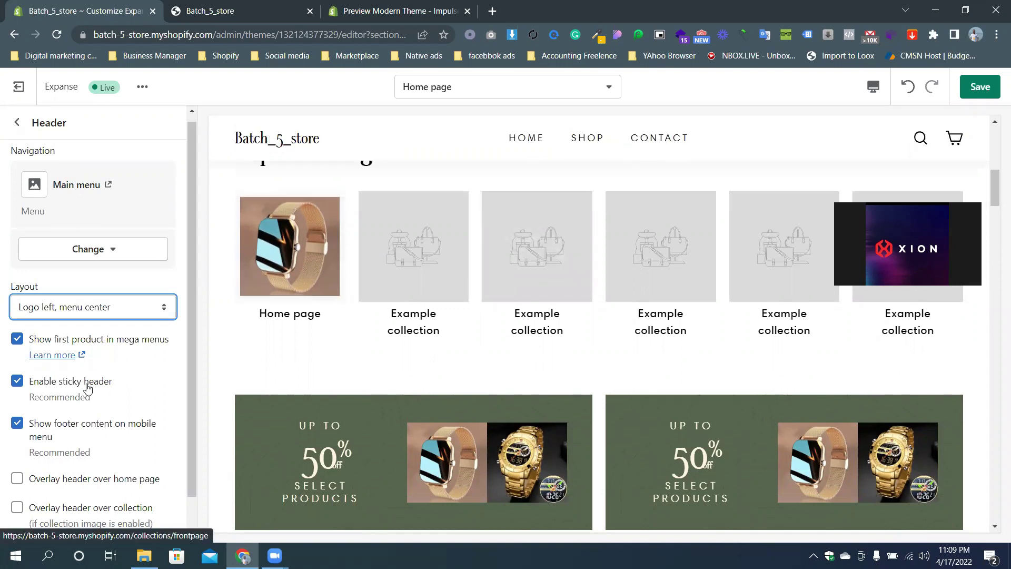
pyautogui.scroll(-1, 83, 411)
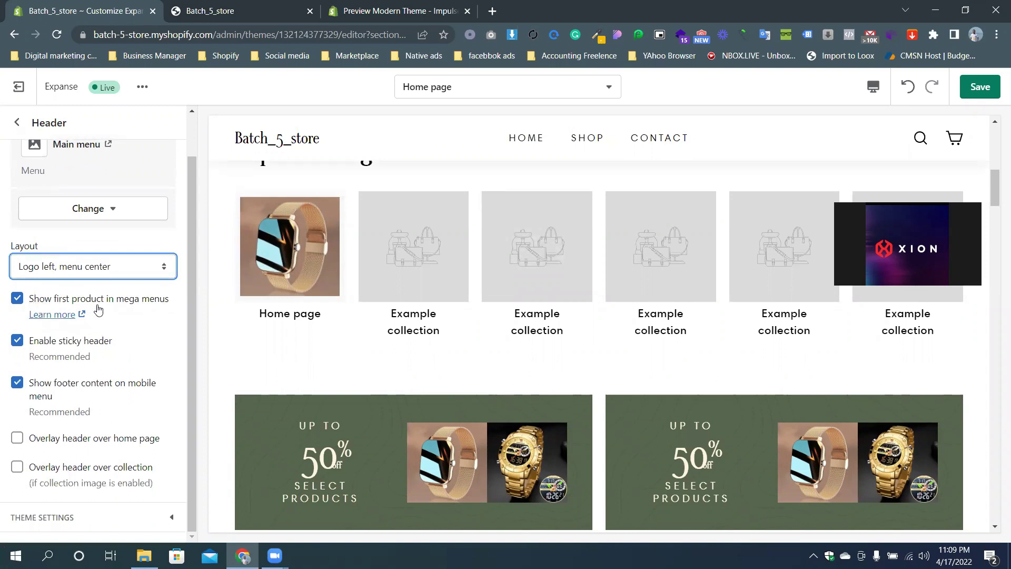
# Disable the sticky header and scroll through the home page preview to check how the header behaves
pyautogui.scroll(3, 524, 137)
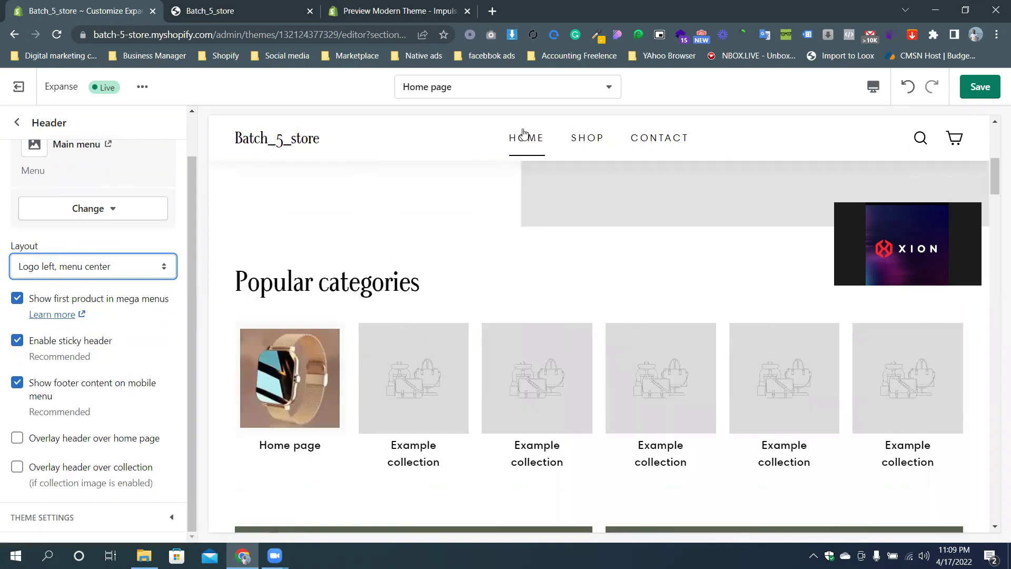
pyautogui.scroll(4, 548, 337)
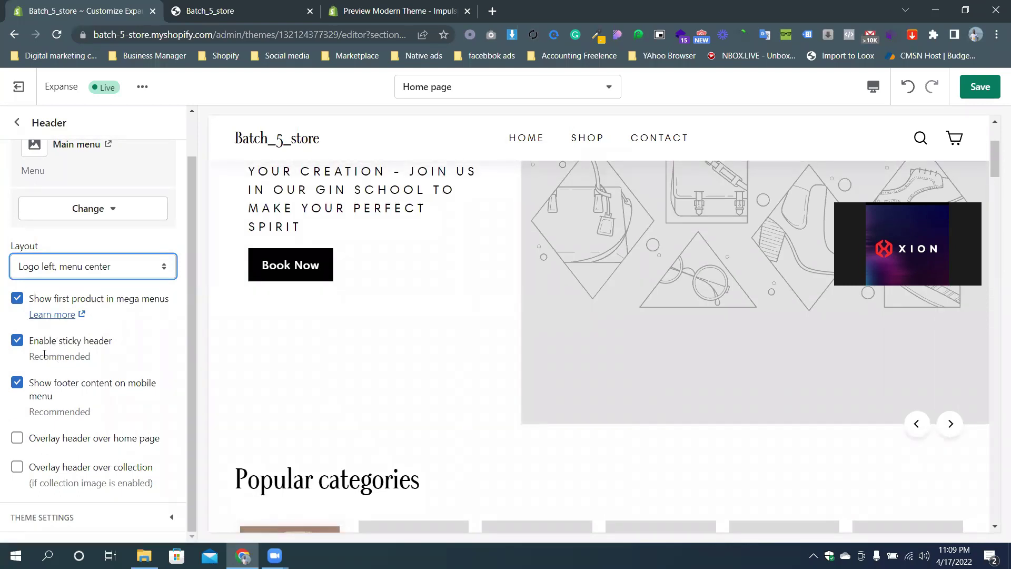
pyautogui.scroll(-15, 451, 267)
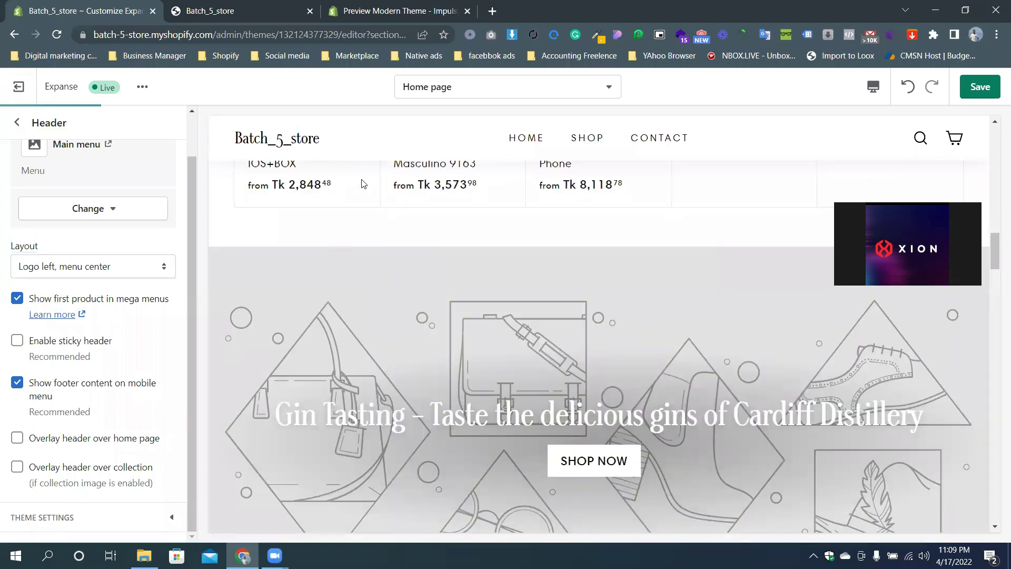
pyautogui.scroll(12, 368, 263)
pyautogui.scroll(3, 427, 279)
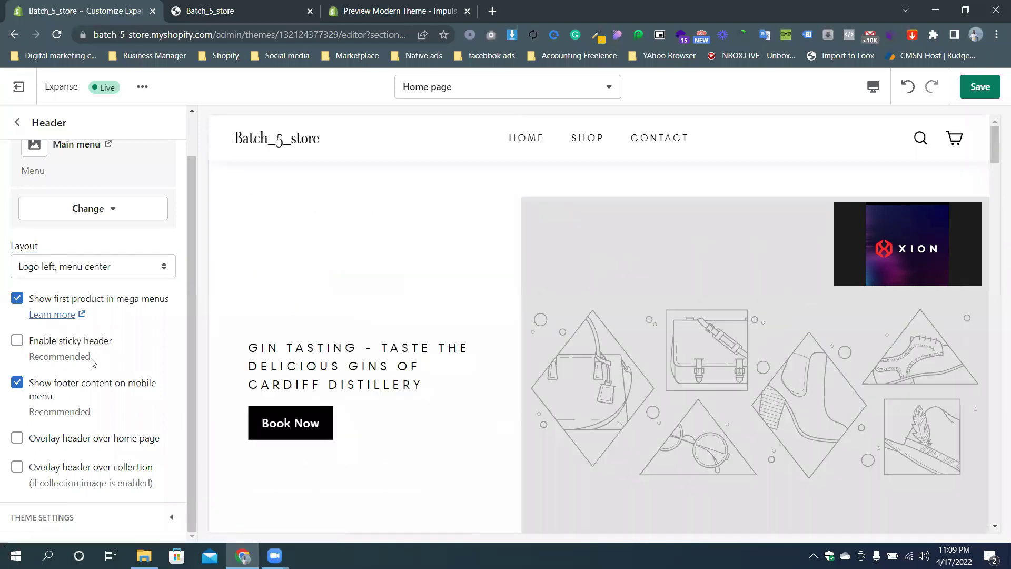
# Enable the sticky header and scroll through the home page preview to compare its behavior
pyautogui.click(17, 342)
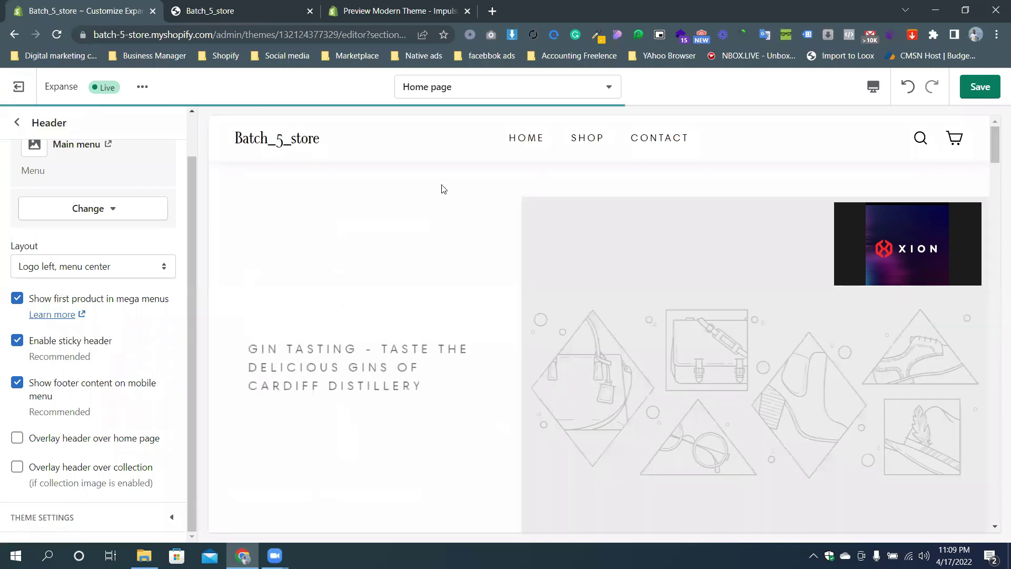
pyautogui.scroll(-5, 442, 188)
pyautogui.scroll(-10, 441, 189)
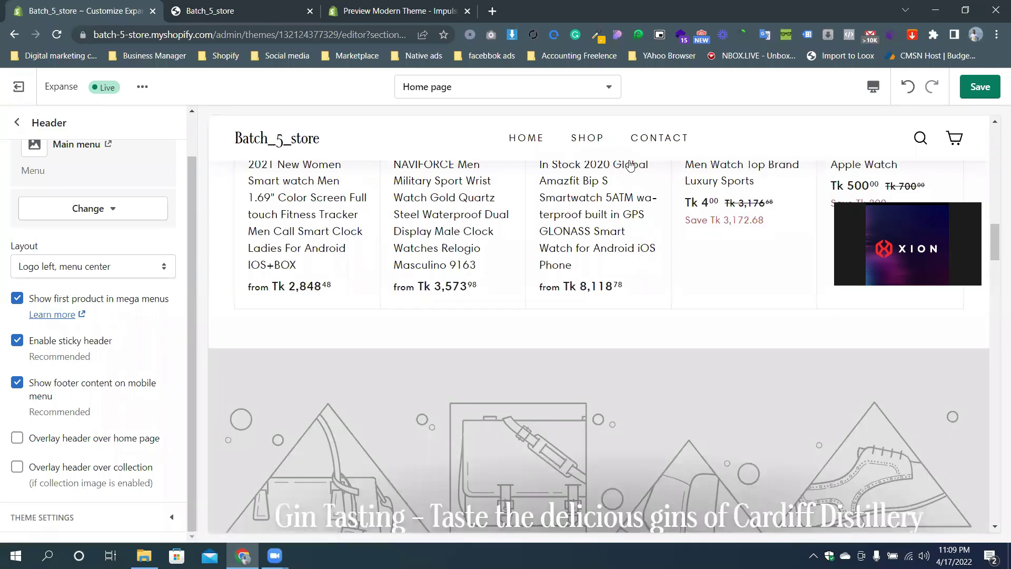
pyautogui.scroll(-3, 408, 213)
pyautogui.scroll(8, 474, 158)
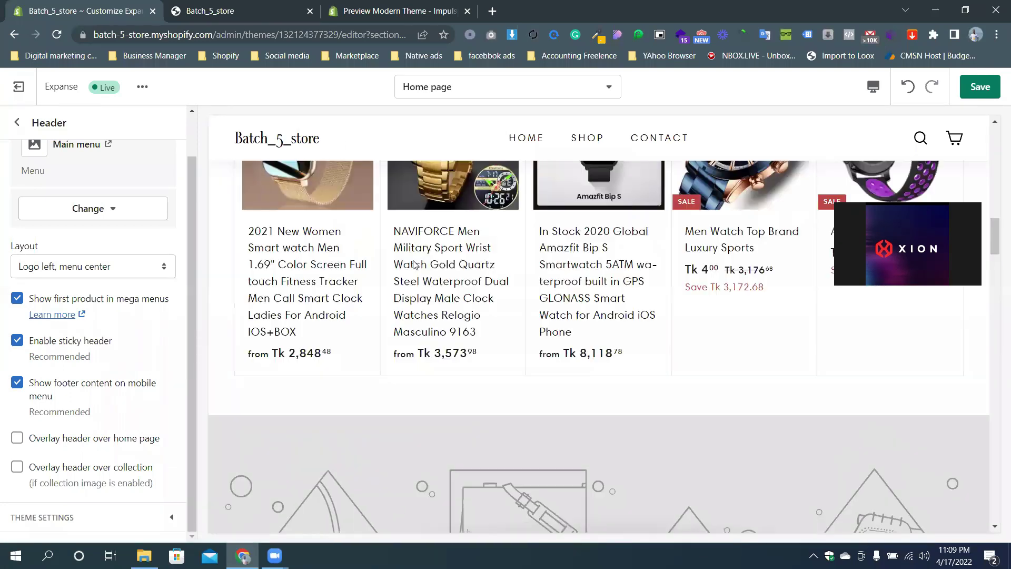
pyautogui.scroll(10, 521, 253)
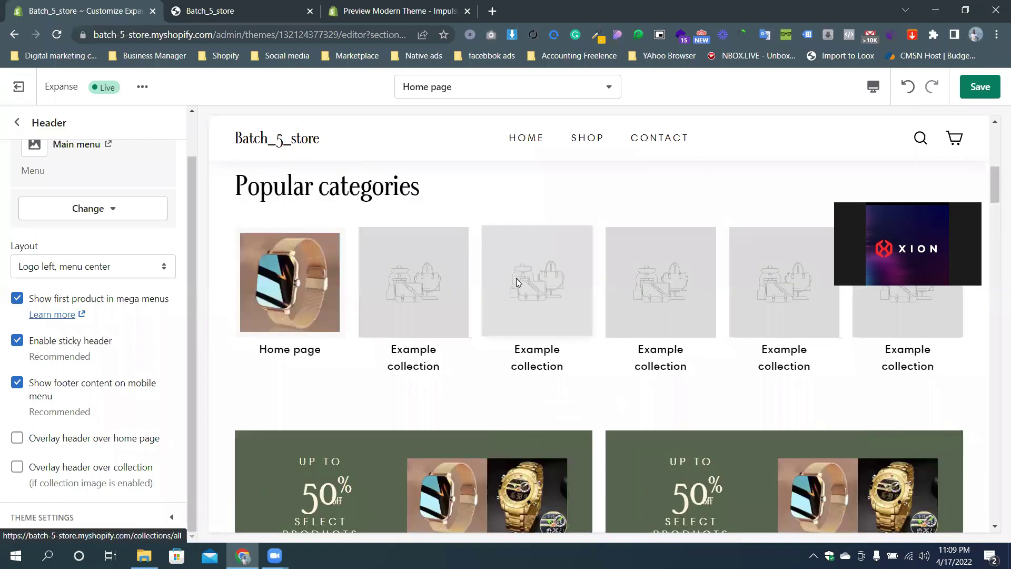
pyautogui.scroll(-15, 526, 258)
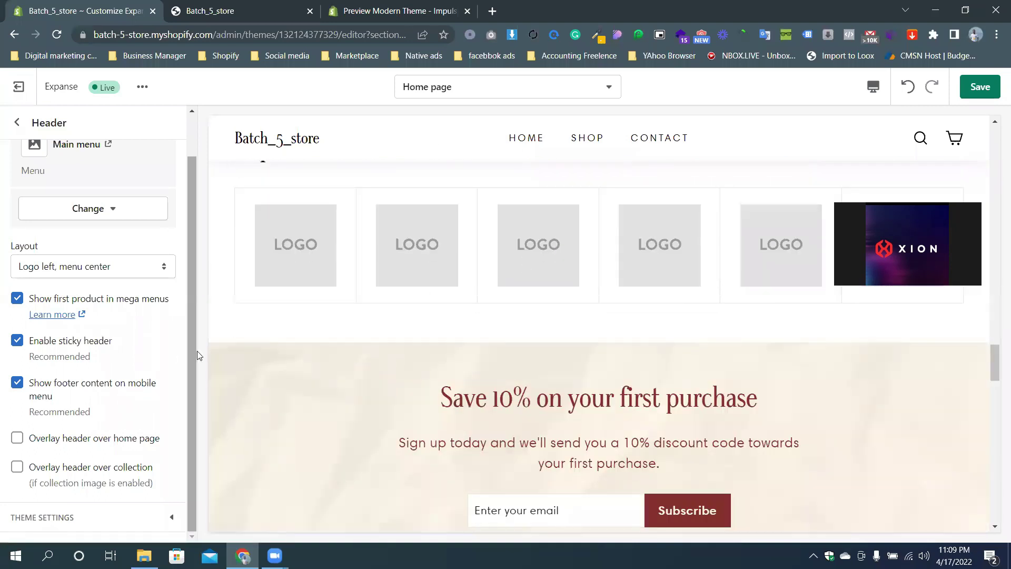
pyautogui.scroll(5, 474, 316)
# Turn the sticky header off once more, check the scrolled preview, and turn the option back on
pyautogui.click(16, 342)
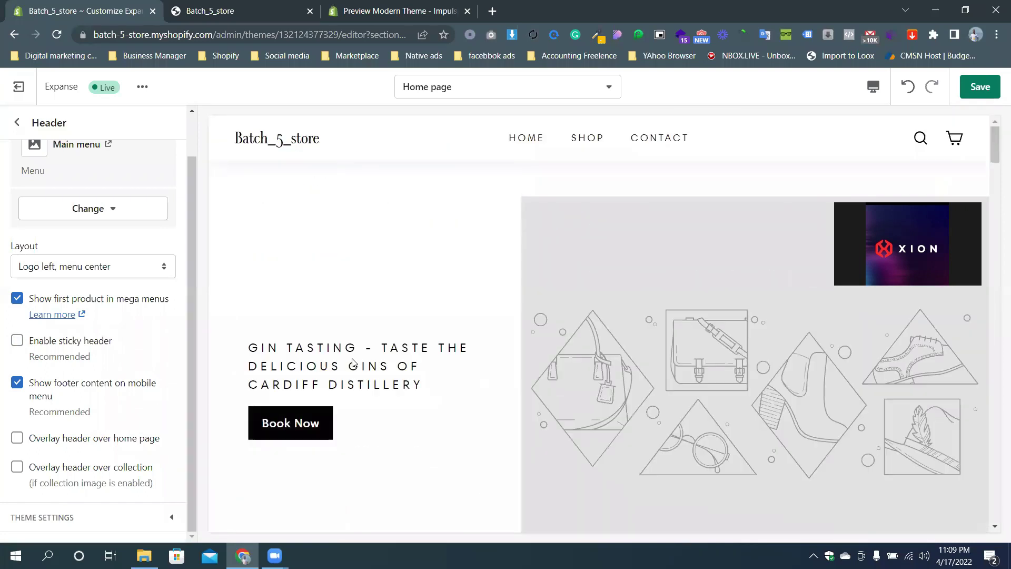
pyautogui.scroll(-15, 541, 191)
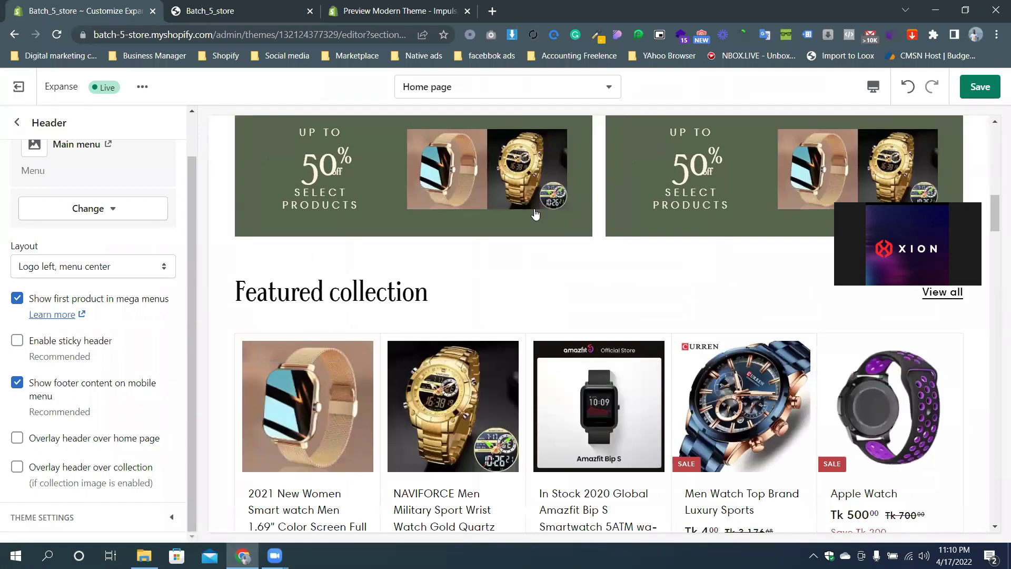
pyautogui.scroll(-4, 534, 209)
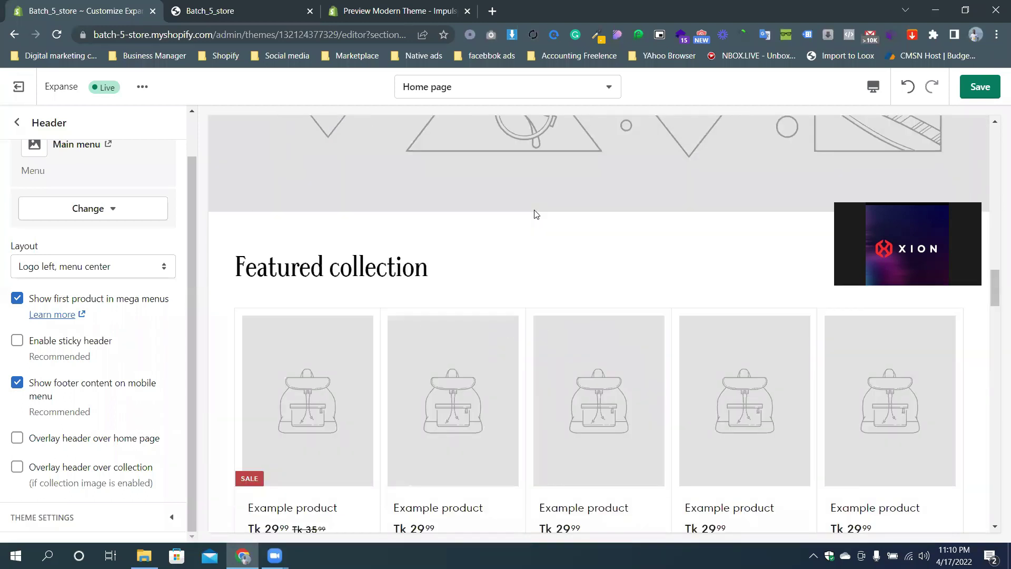
pyautogui.click(17, 340)
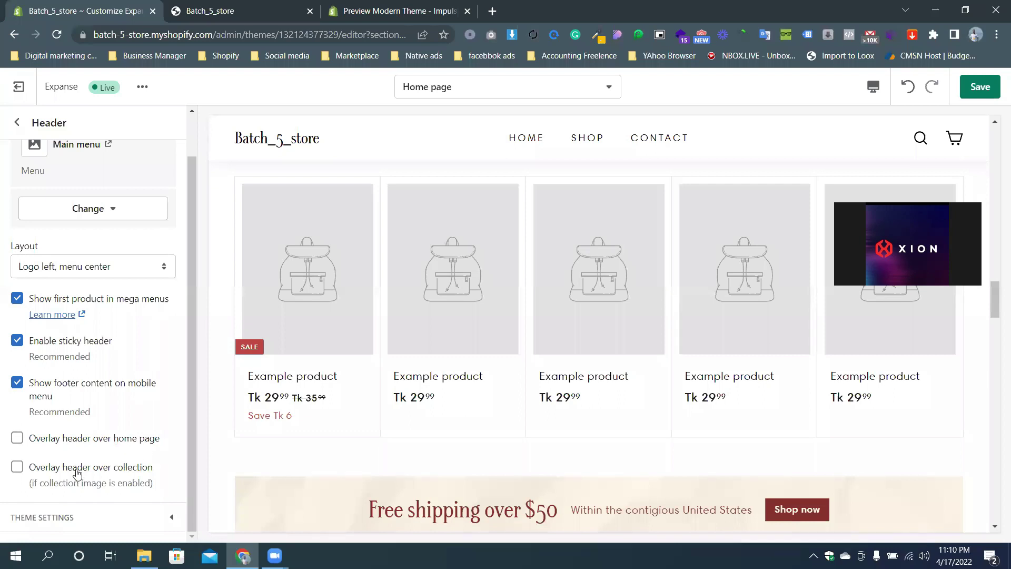
# Reopen the Header section's settings and change its navigation menu to "Footer menu"
pyautogui.scroll(2, 116, 447)
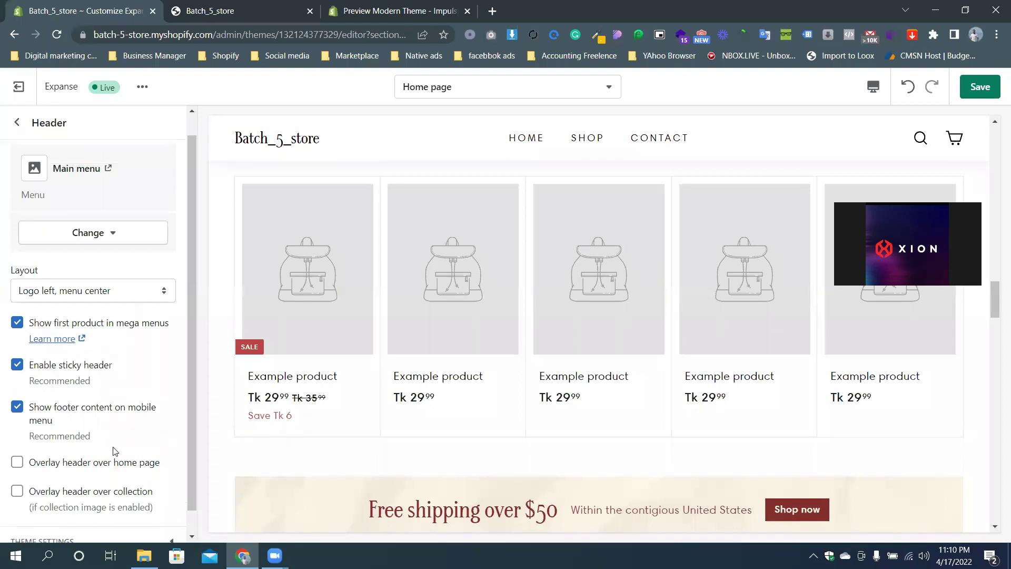
pyautogui.click(17, 122)
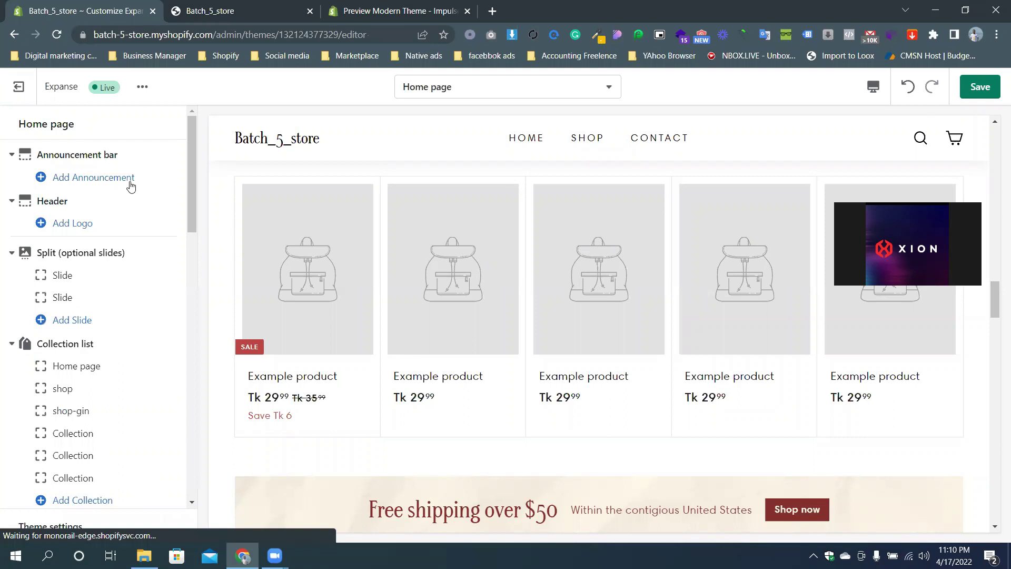
pyautogui.click(65, 203)
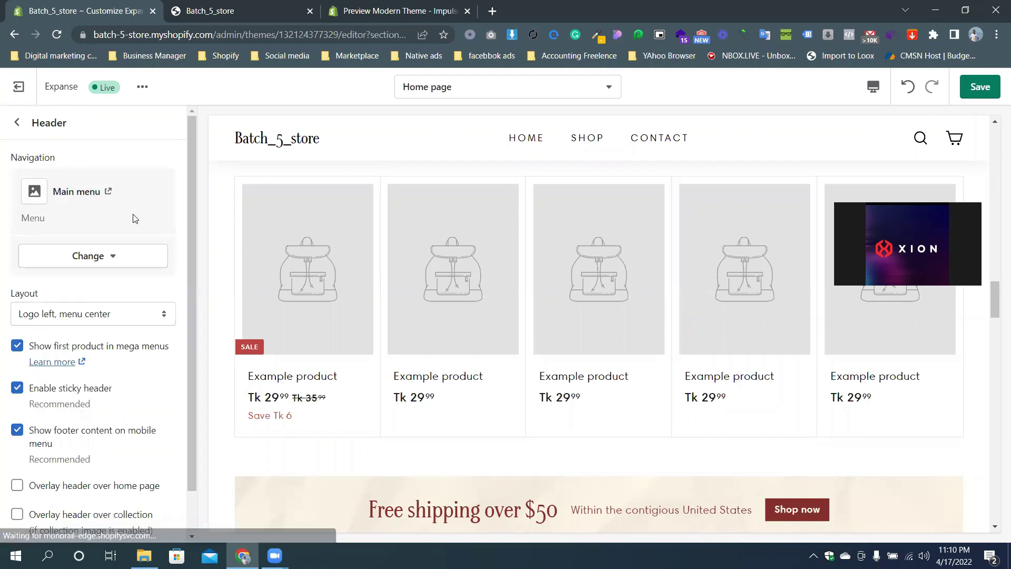
pyautogui.click(90, 256)
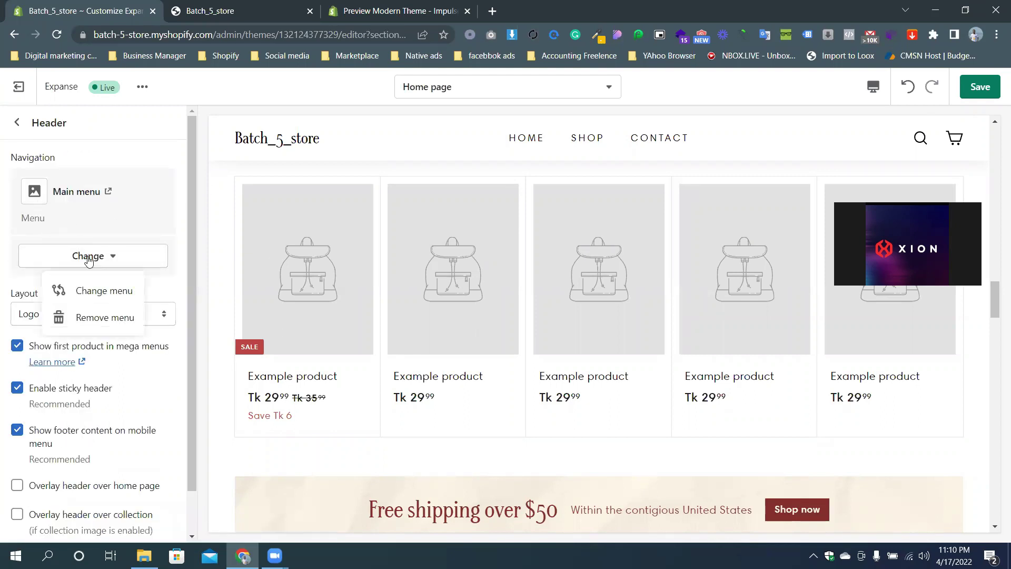
pyautogui.click(116, 292)
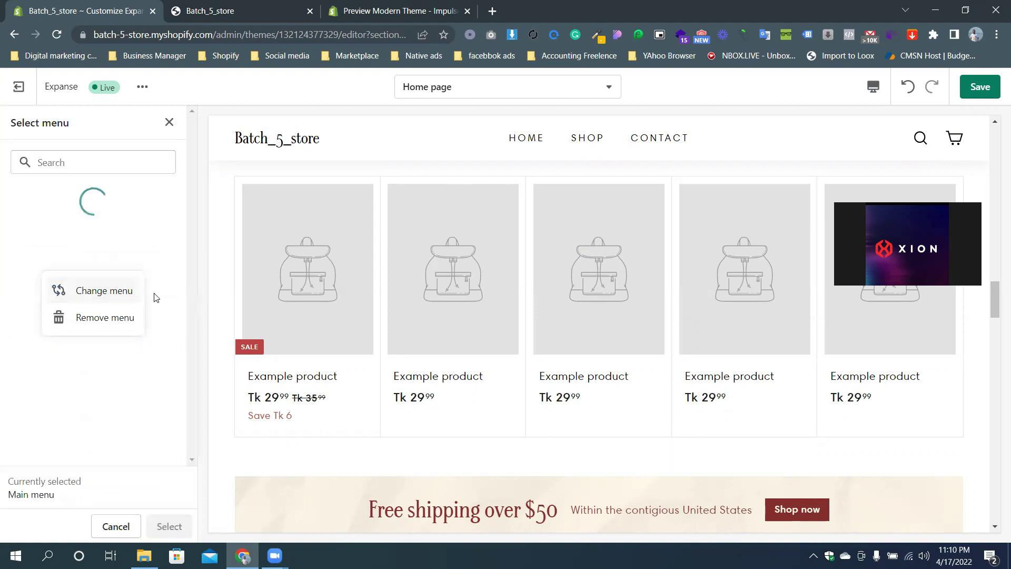
pyautogui.click(135, 246)
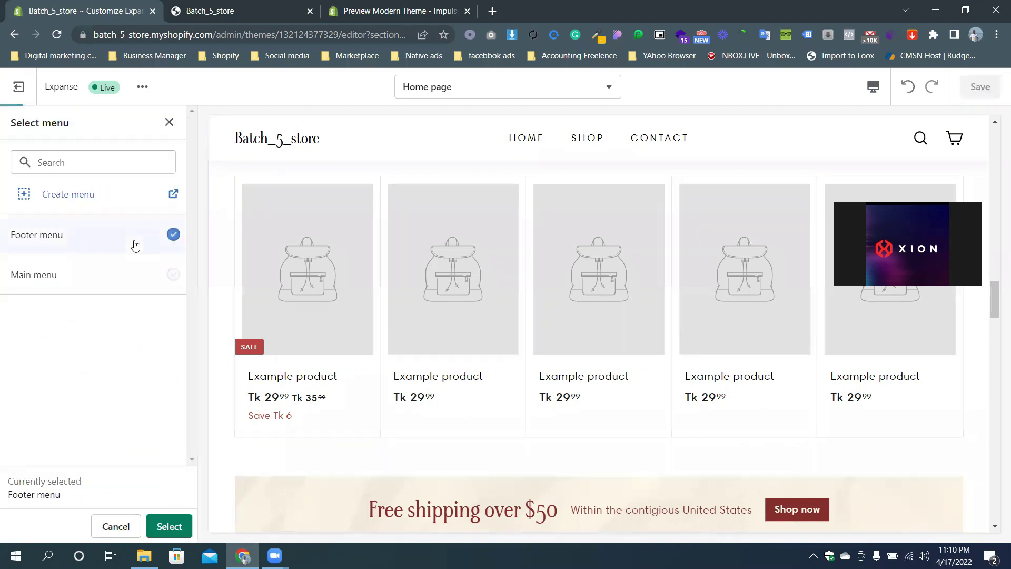
pyautogui.click(169, 527)
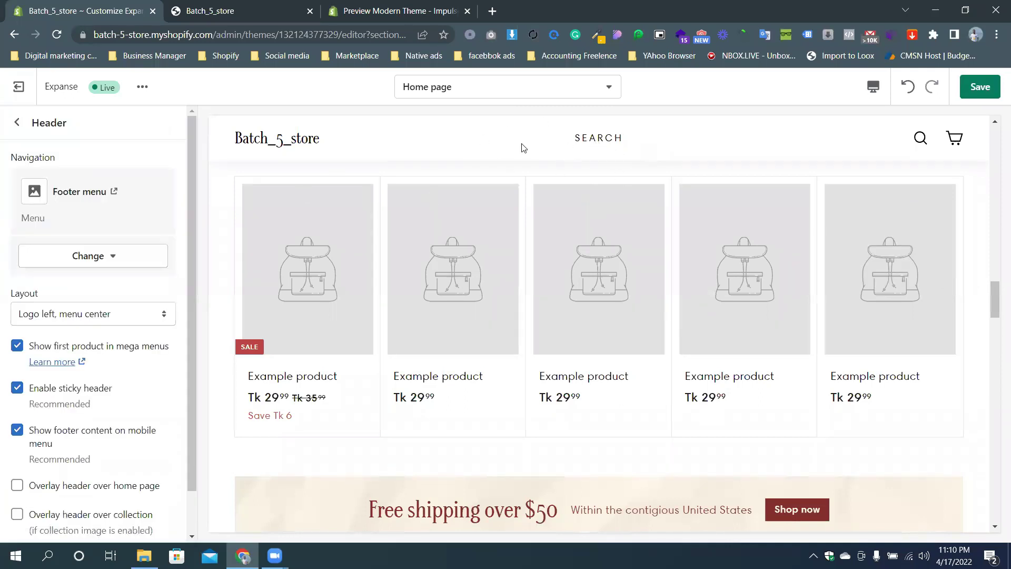
# Switch the header's navigation menu to "Main menu" and return to the home page section list
pyautogui.click(131, 258)
pyautogui.click(125, 289)
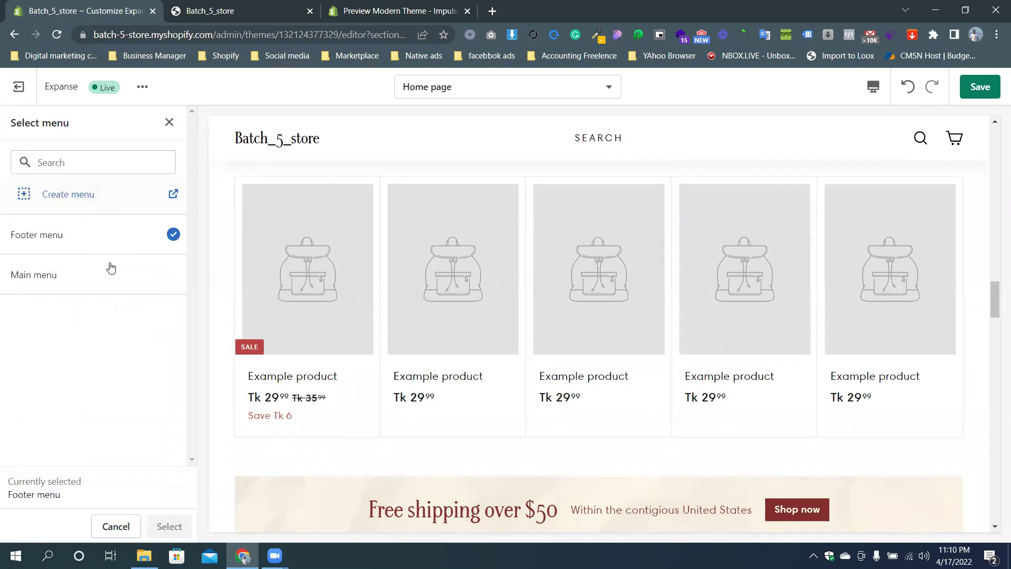
pyautogui.click(42, 289)
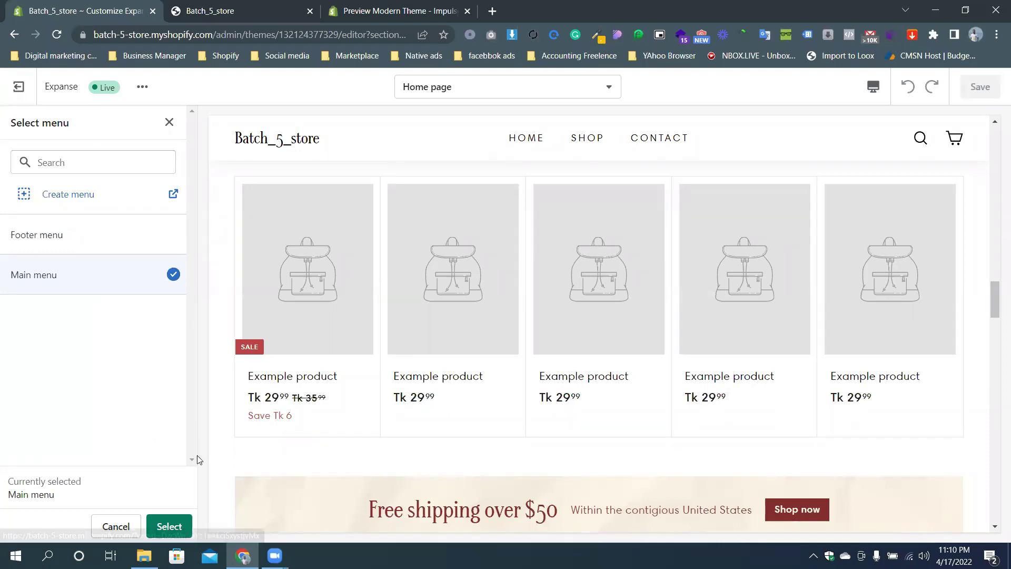
pyautogui.click(169, 526)
pyautogui.click(12, 124)
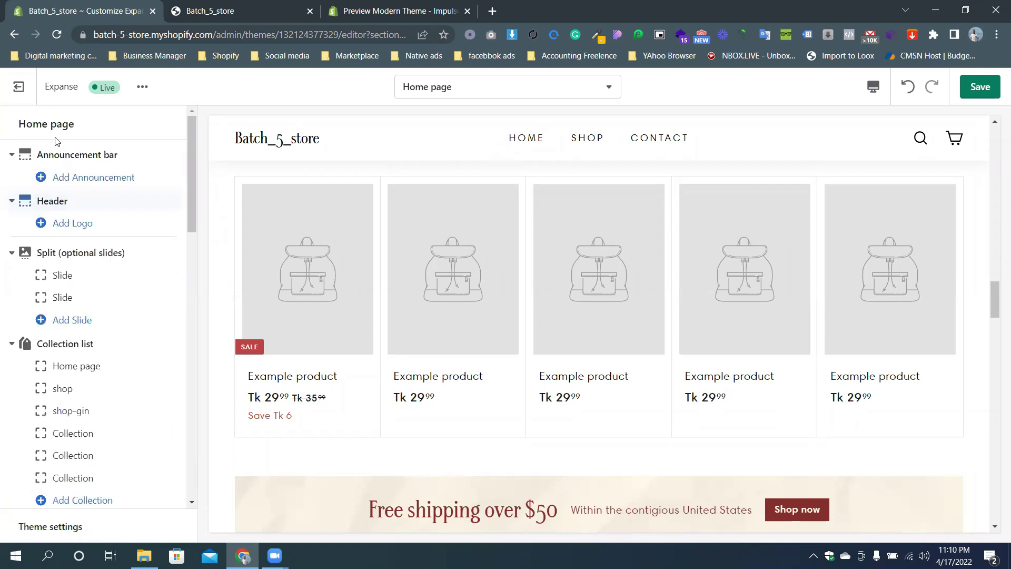
# Add an announcement block to the announcement bar and clear its default text
pyautogui.scroll(10, 382, 365)
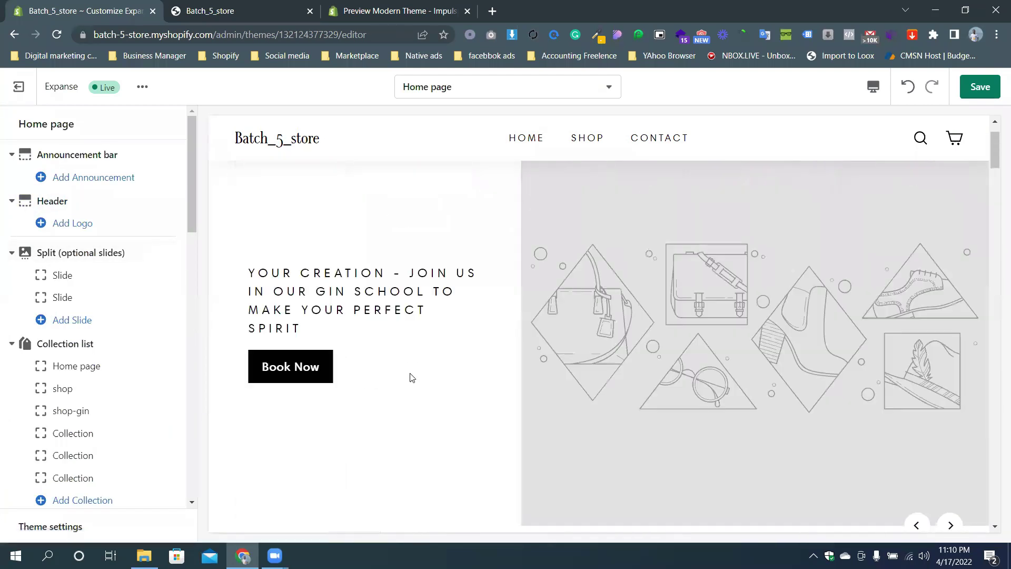
pyautogui.click(128, 187)
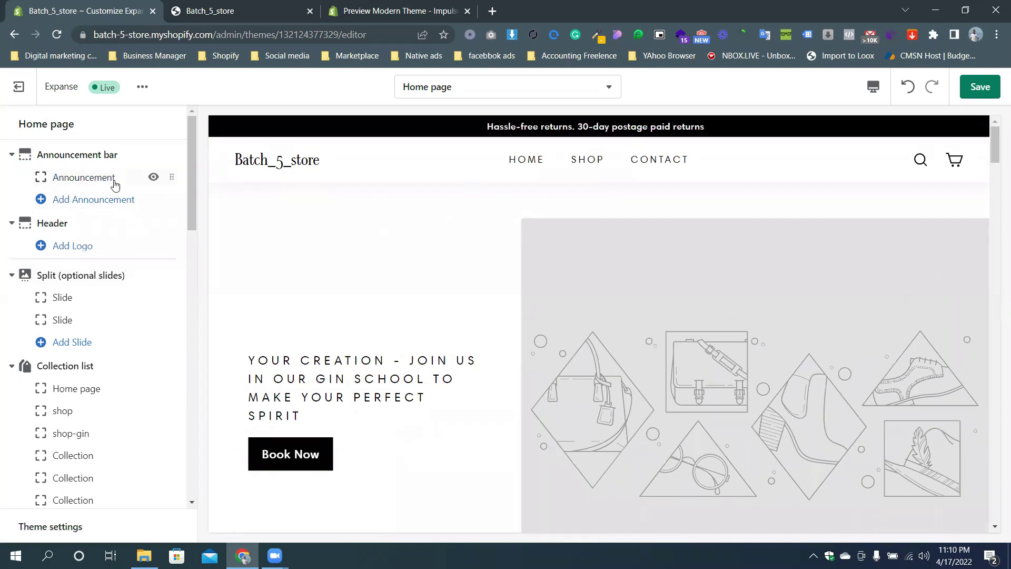
pyautogui.click(95, 177)
pyautogui.moveTo(113, 226); pyautogui.dragTo(2, 215)
pyautogui.press('BackSpace')
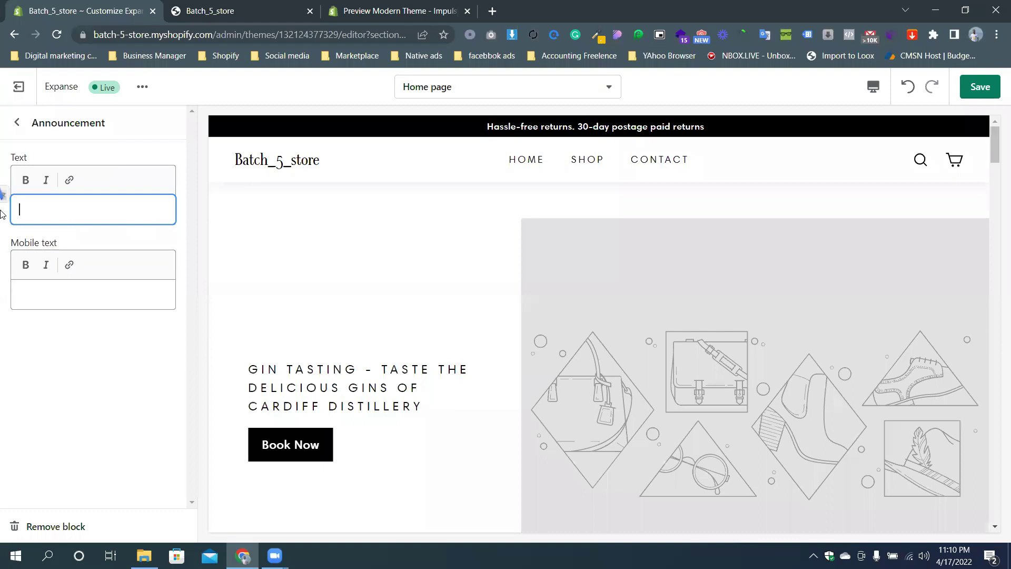
# Enter "FREE SHIPPING WORLDWIDE" as the announcement's text
pyautogui.write('FREE shipping')
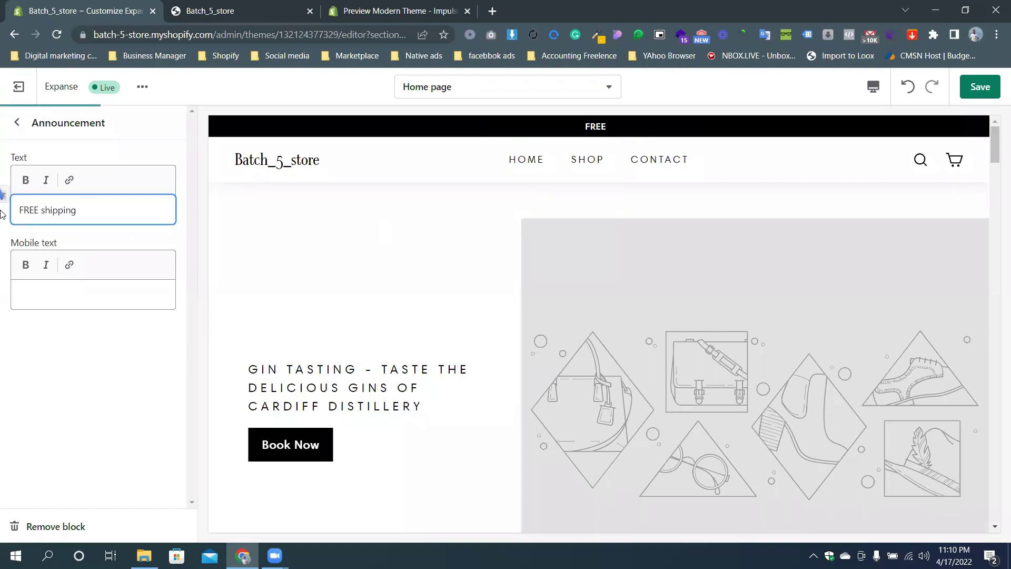
pyautogui.press('BackSpace')
pyautogui.press('BackSpace')
pyautogui.press('BackSpace')
pyautogui.press('BackSpace')
pyautogui.press('BackSpace')
pyautogui.press('BackSpace')
pyautogui.press('BackSpace')
pyautogui.press('BackSpace')
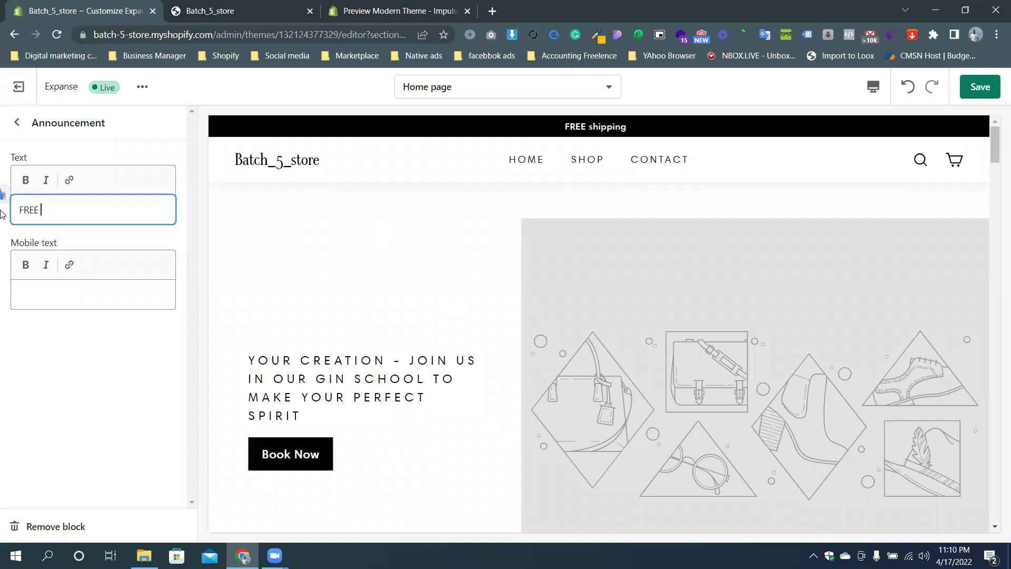
pyautogui.write('SHIPPING IN WOR')
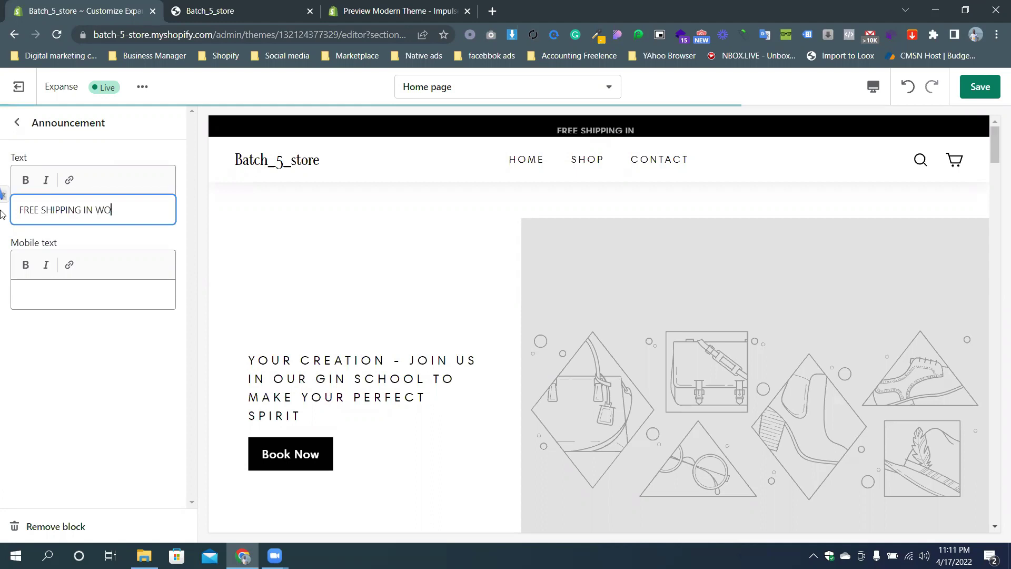
pyautogui.press('BackSpace')
pyautogui.press('BackSpace')
pyautogui.write('W')
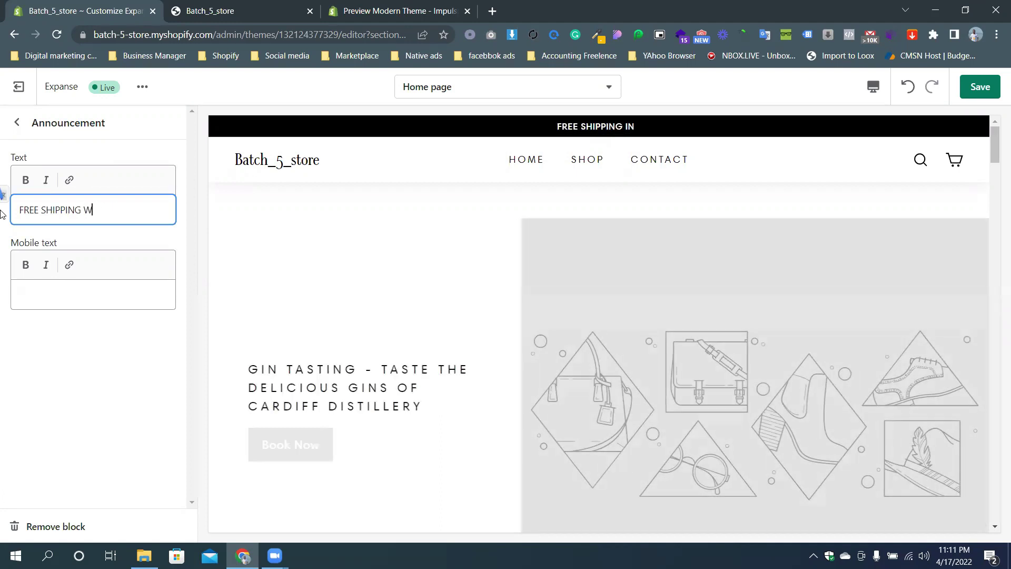
pyautogui.write('ORLDWIDE')
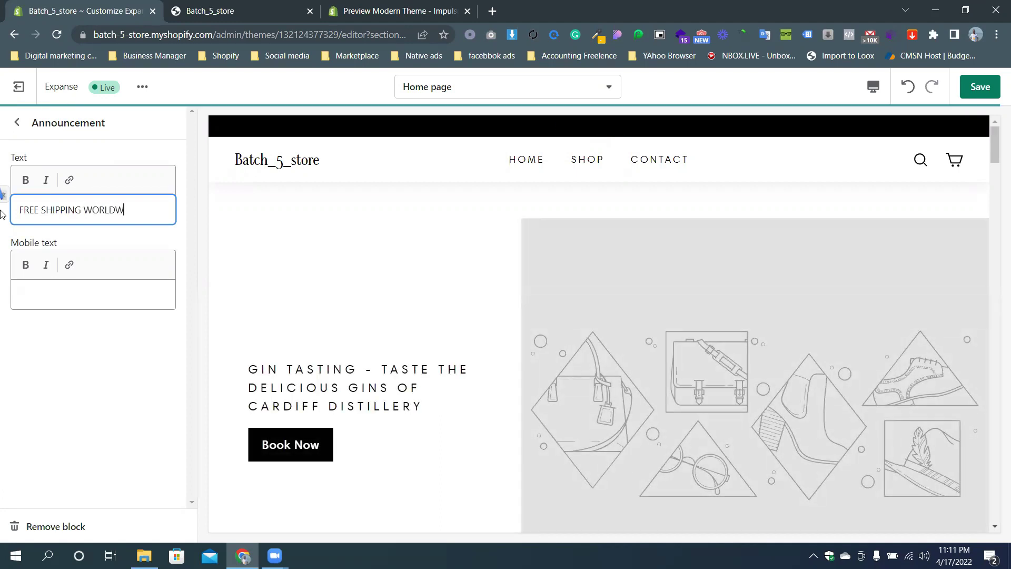
# Copy the announcement text "FREE SHIPPING WORLDWIDE" into its mobile text and return to the section list
pyautogui.click(73, 295)
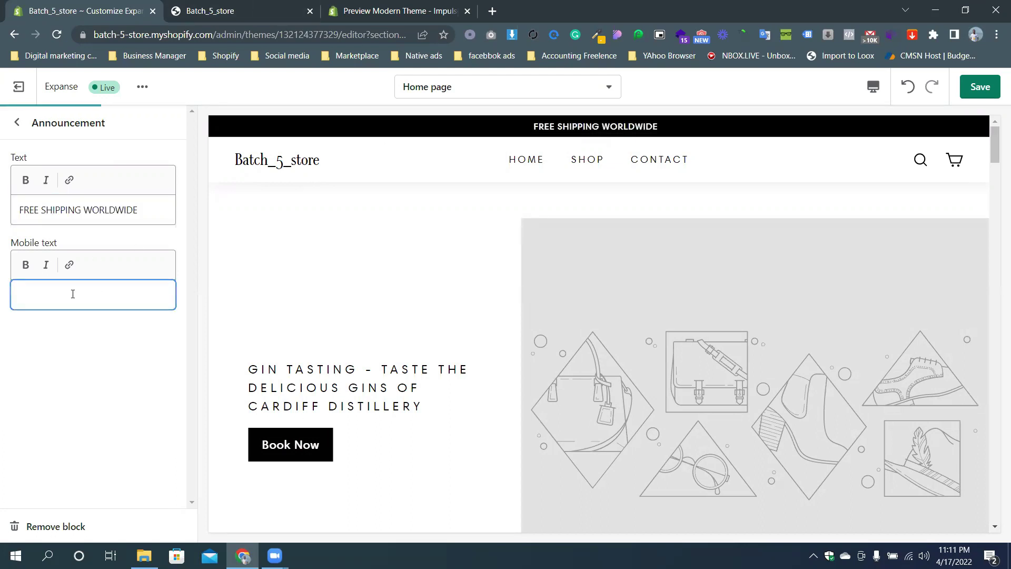
pyautogui.moveTo(143, 210); pyautogui.dragTo(11, 219)
pyautogui.hotkey('ctrl', 'c')
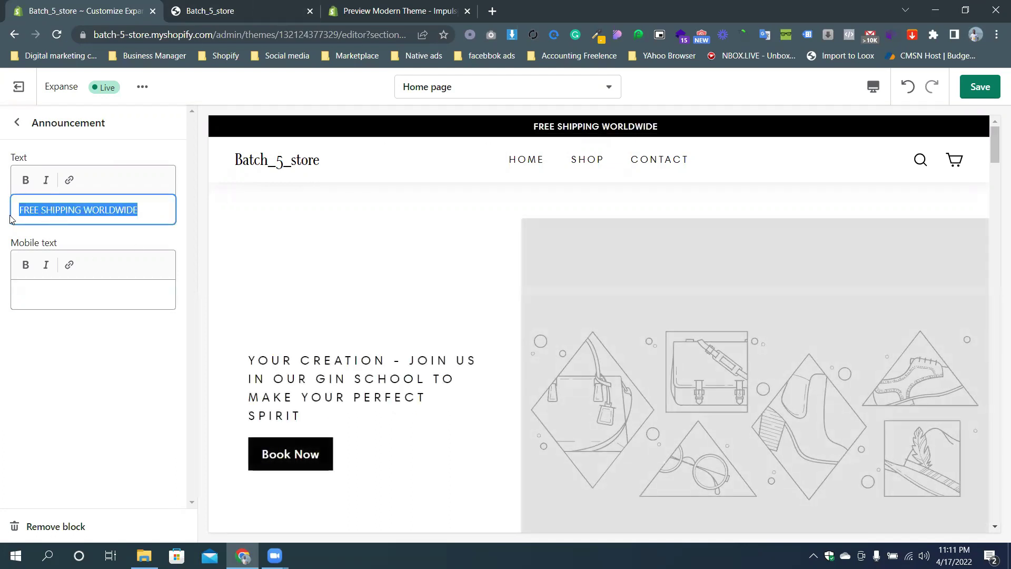
pyautogui.click(69, 289)
pyautogui.hotkey('ctrl', 'v')
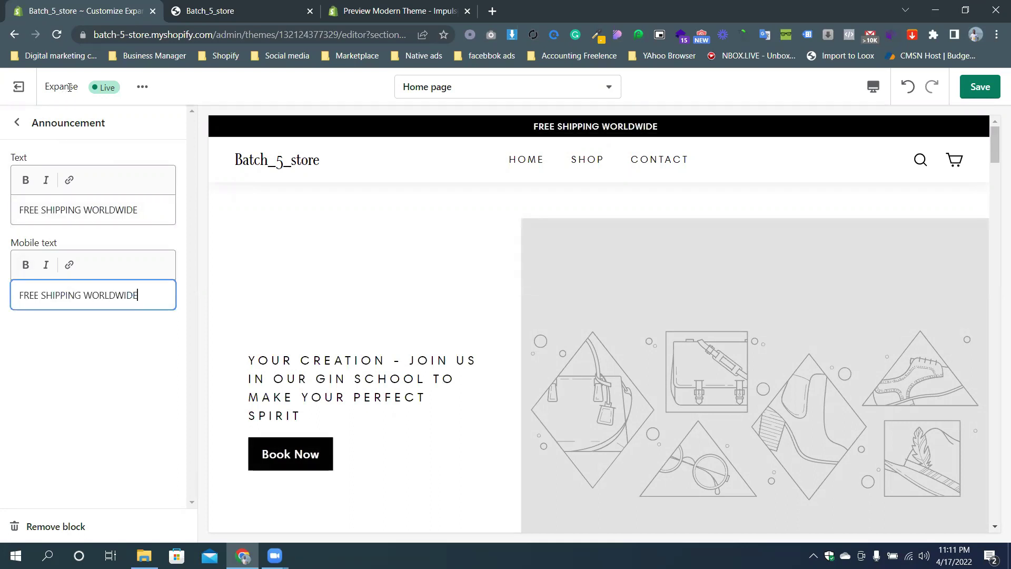
pyautogui.click(20, 122)
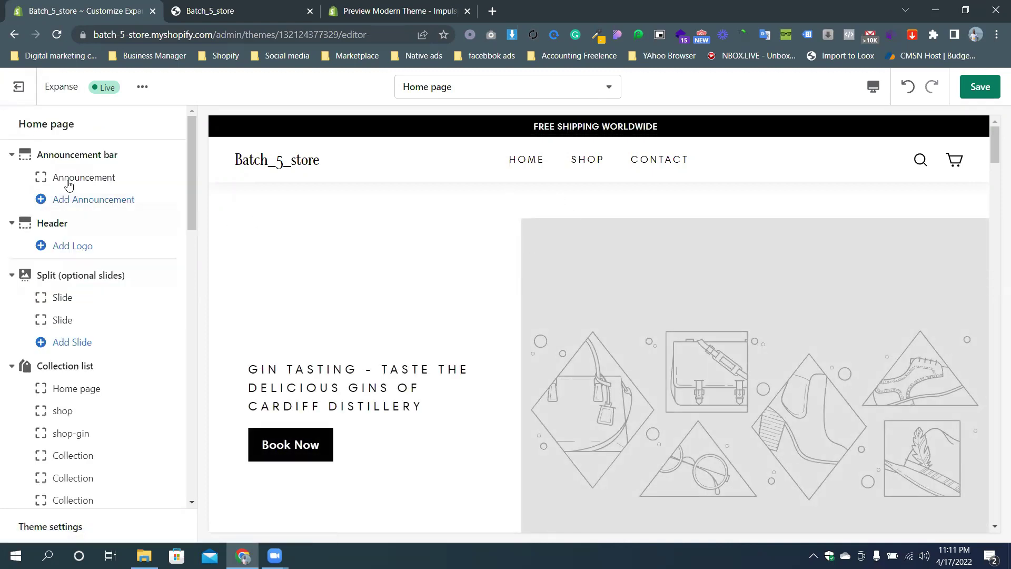
# Try out adding a second announcement block to the announcement bar and removing it again
pyautogui.click(99, 200)
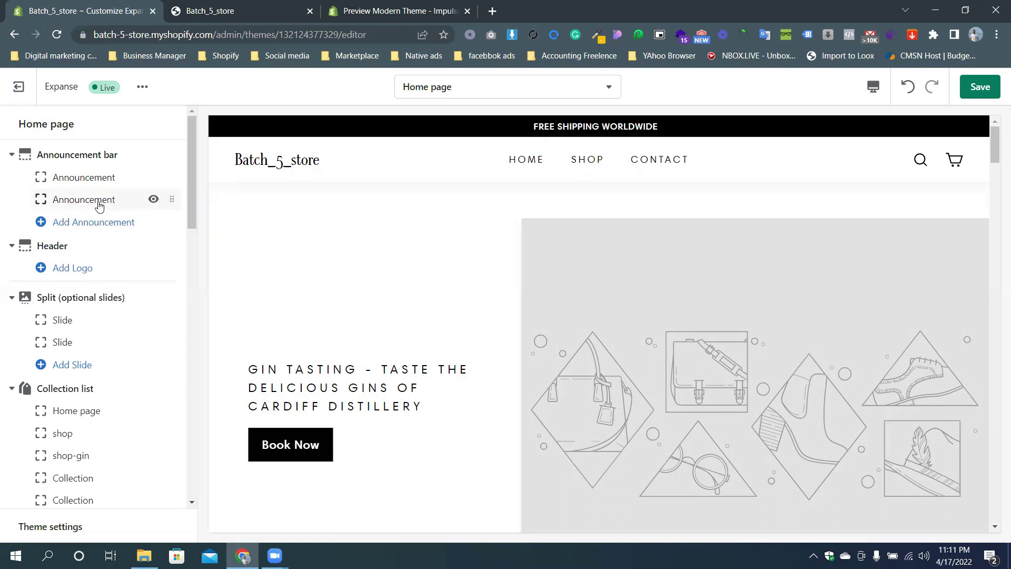
pyautogui.click(117, 207)
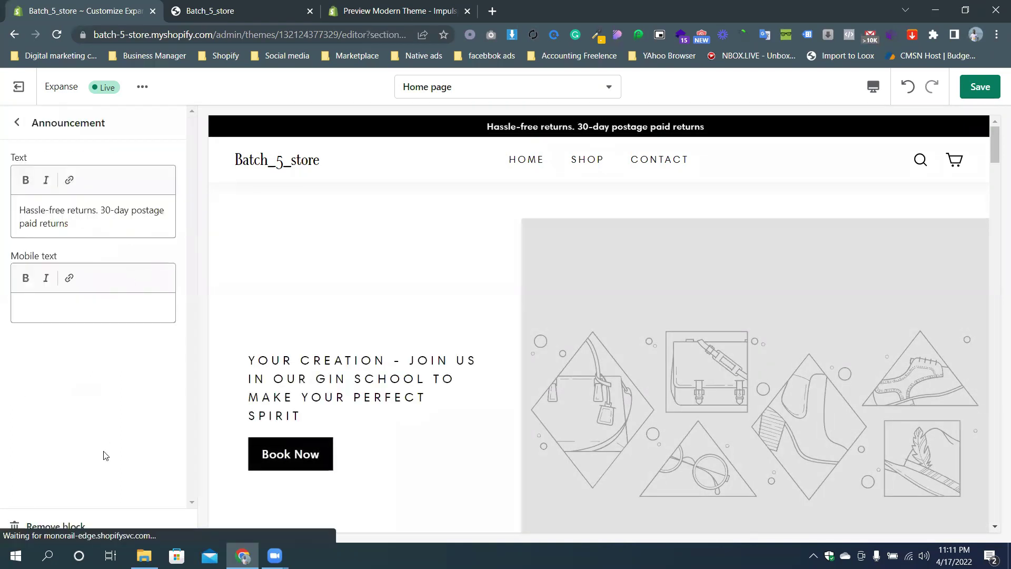
pyautogui.click(53, 526)
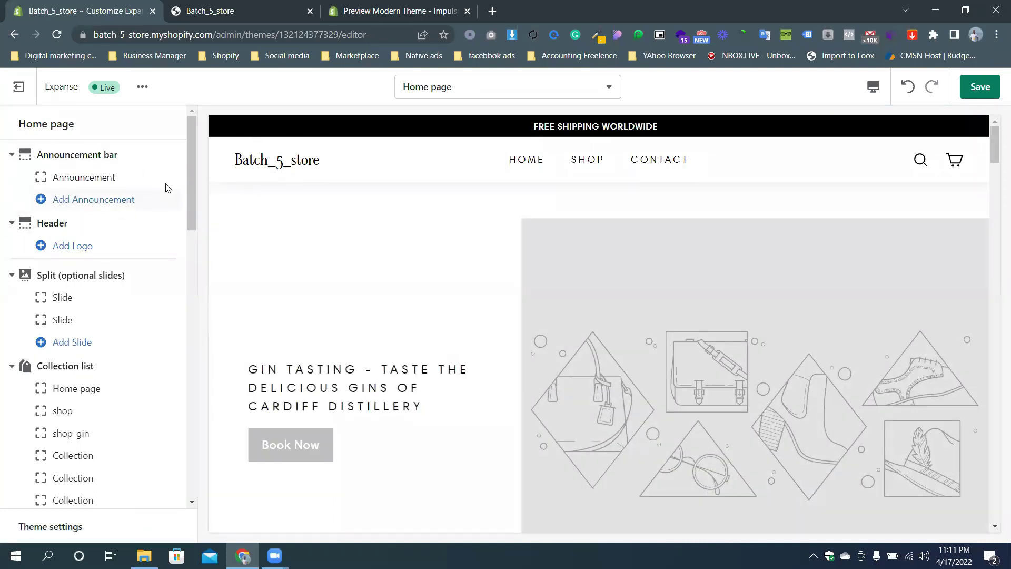
pyautogui.click(100, 198)
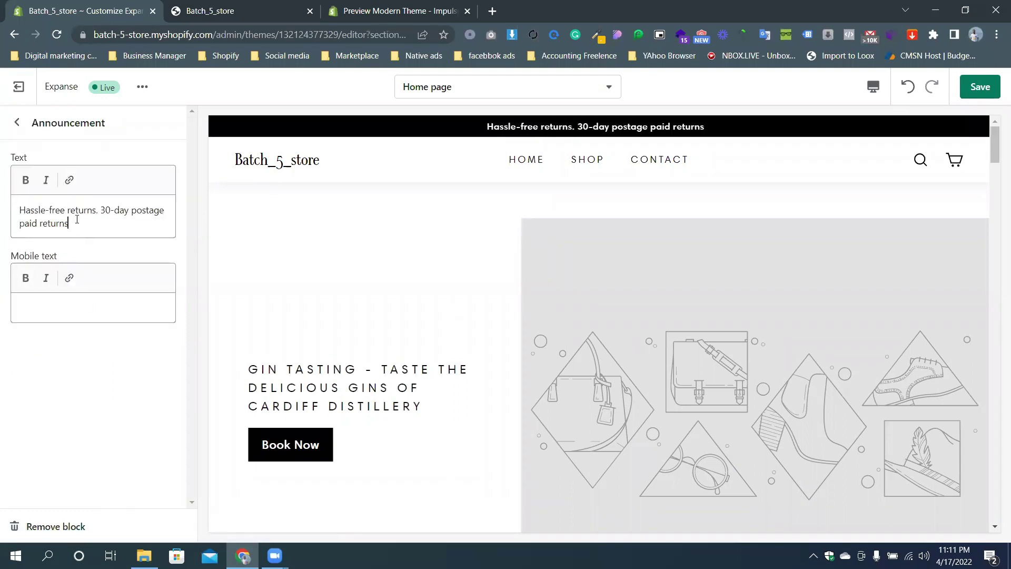
pyautogui.tripleClick(76, 219)
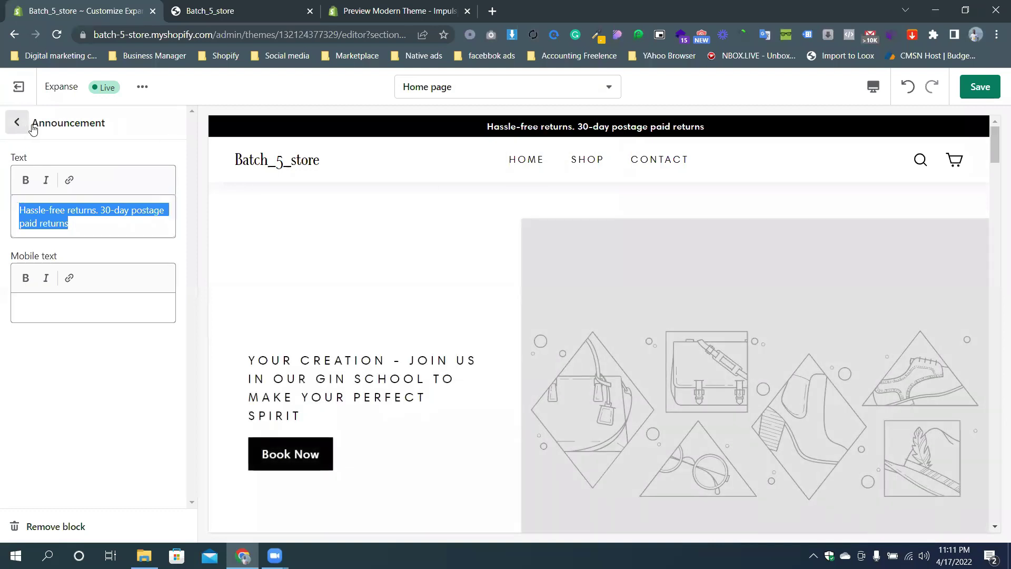
pyautogui.click(17, 122)
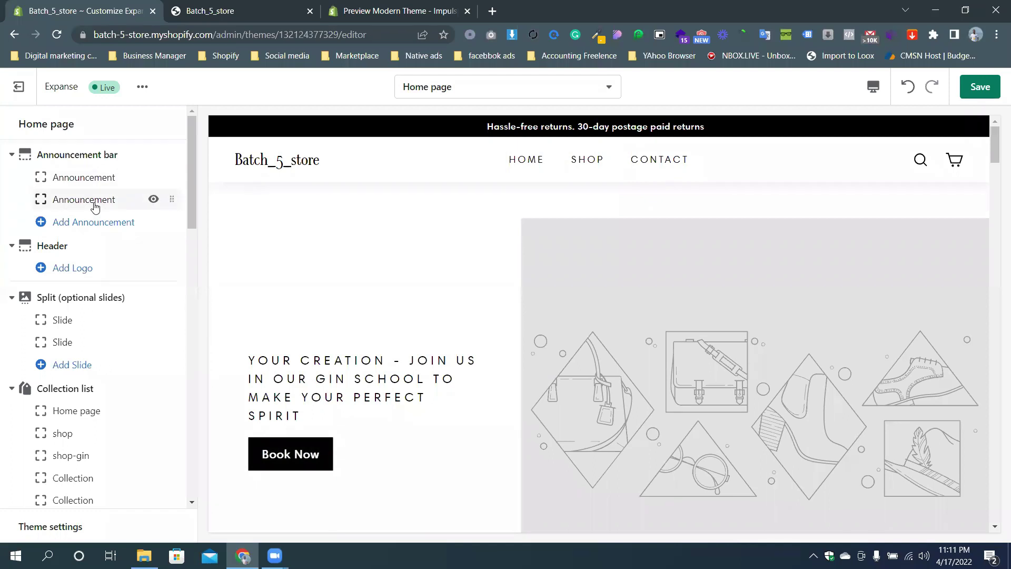
pyautogui.click(94, 207)
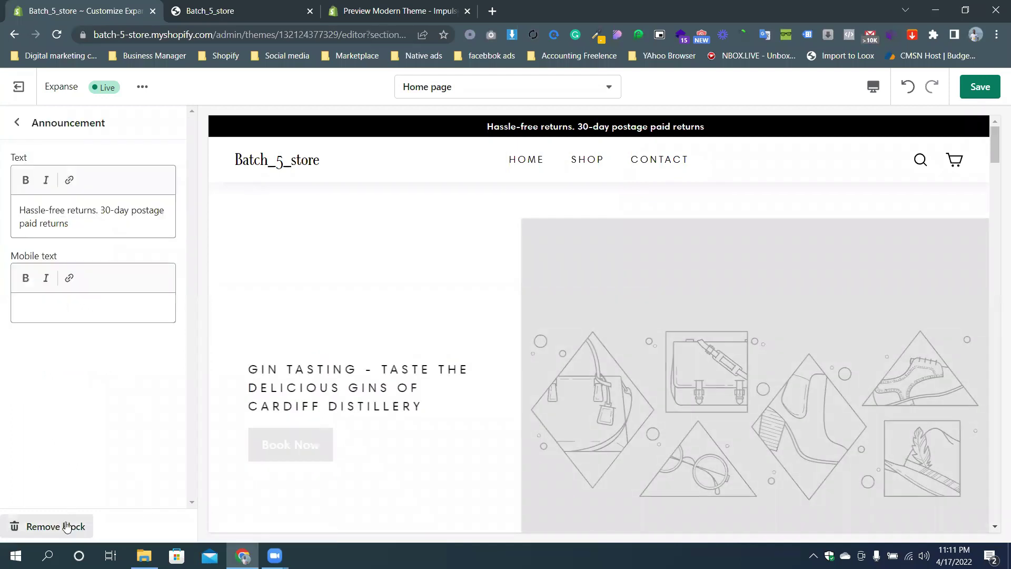
pyautogui.click(84, 522)
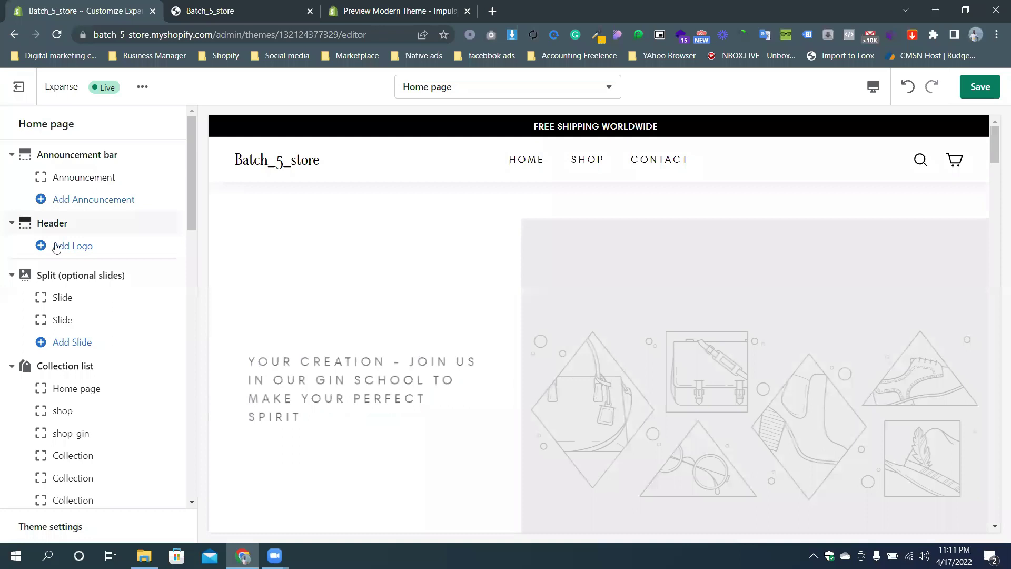
# Add a Logo block to the header and open the image library for its logo
pyautogui.click(74, 246)
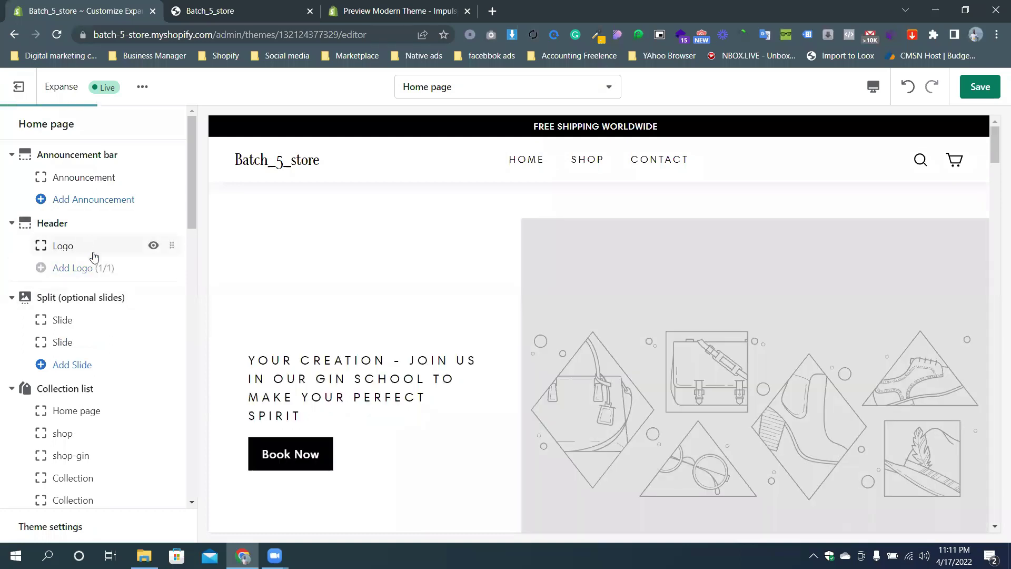
pyautogui.click(91, 246)
pyautogui.click(105, 190)
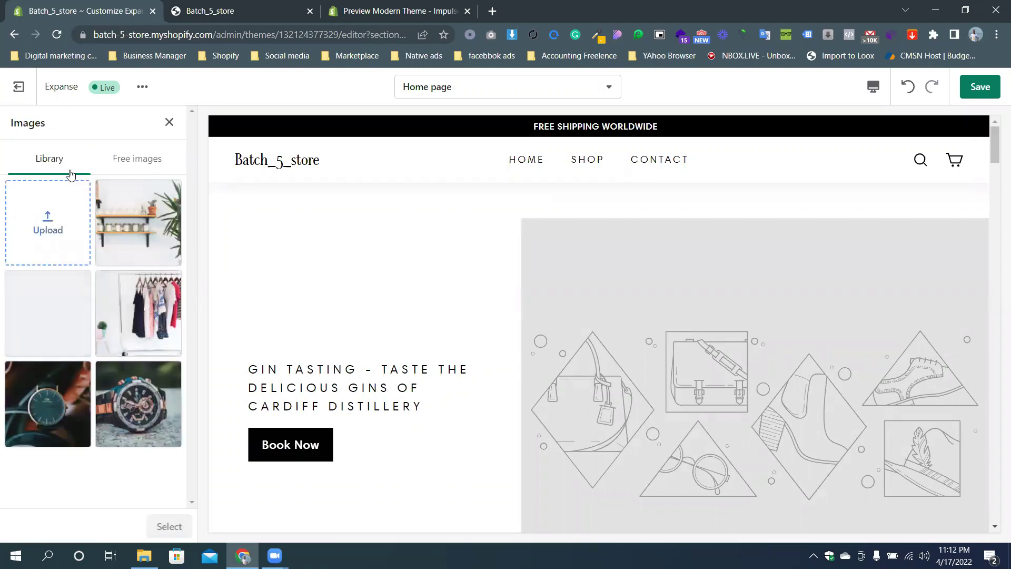
# Upload Elegant.png from the Downloads folder and select it as the header logo
pyautogui.click(60, 249)
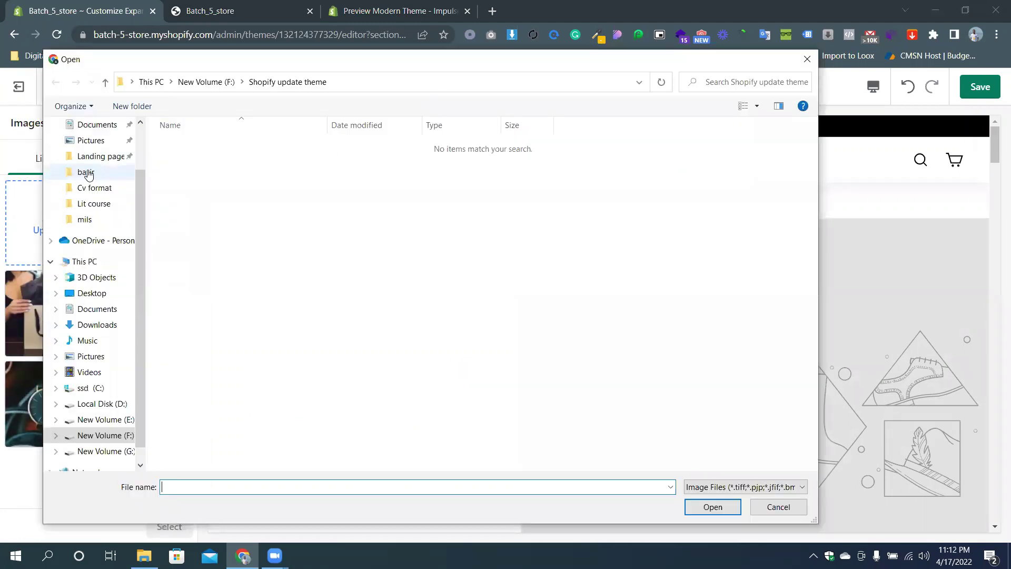
pyautogui.scroll(2, 107, 182)
pyautogui.click(102, 168)
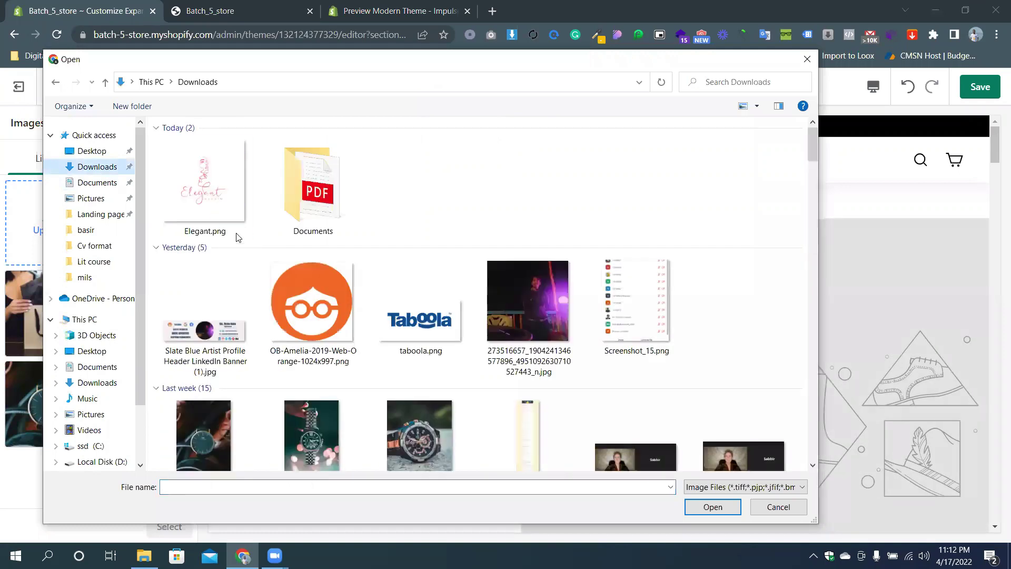
pyautogui.click(207, 203)
pyautogui.click(712, 509)
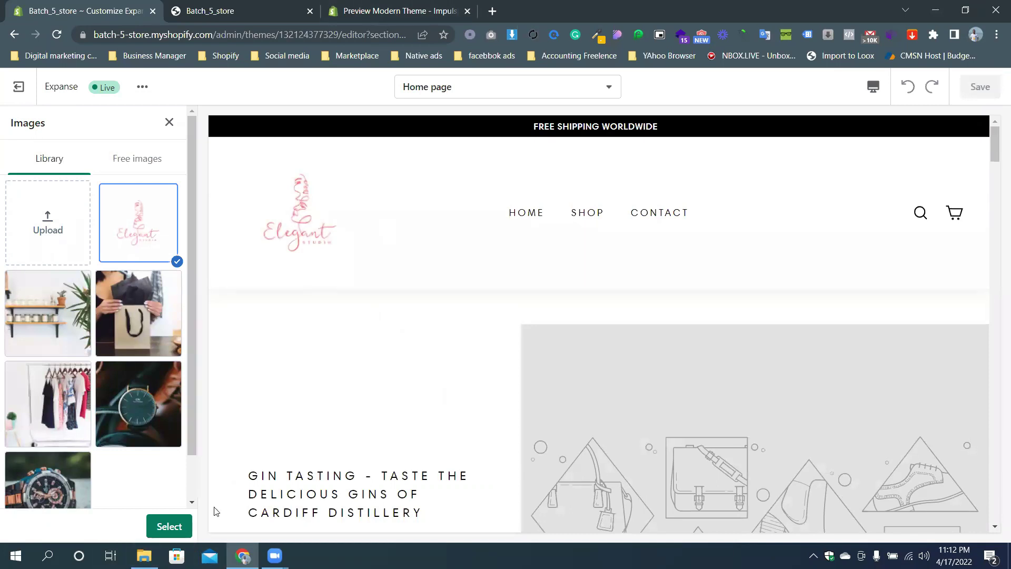
pyautogui.click(182, 528)
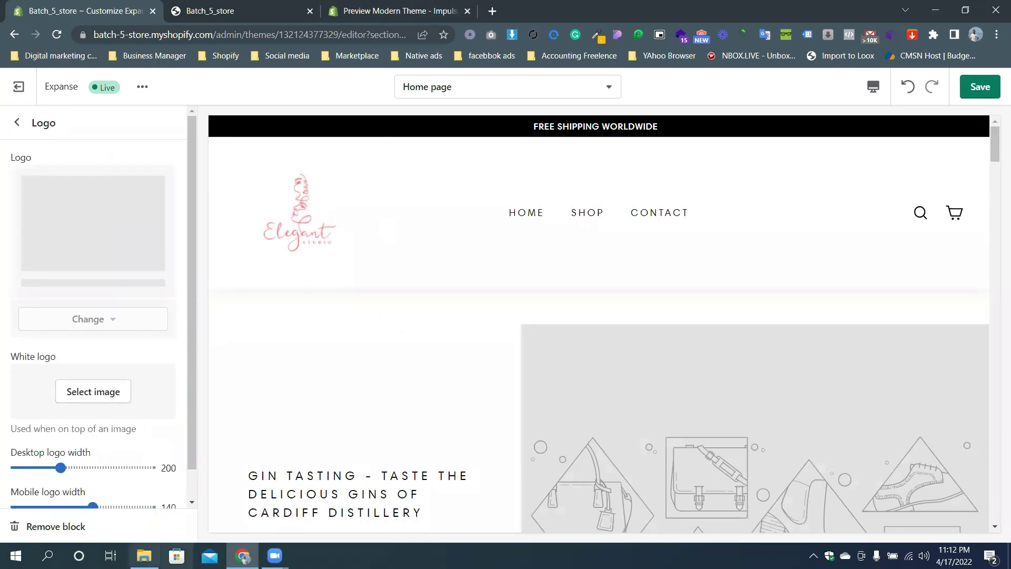
# Switch to File Explorer, open Elegant.png from the Downloads folder in Photos and start cropping it
pyautogui.moveTo(144, 556)
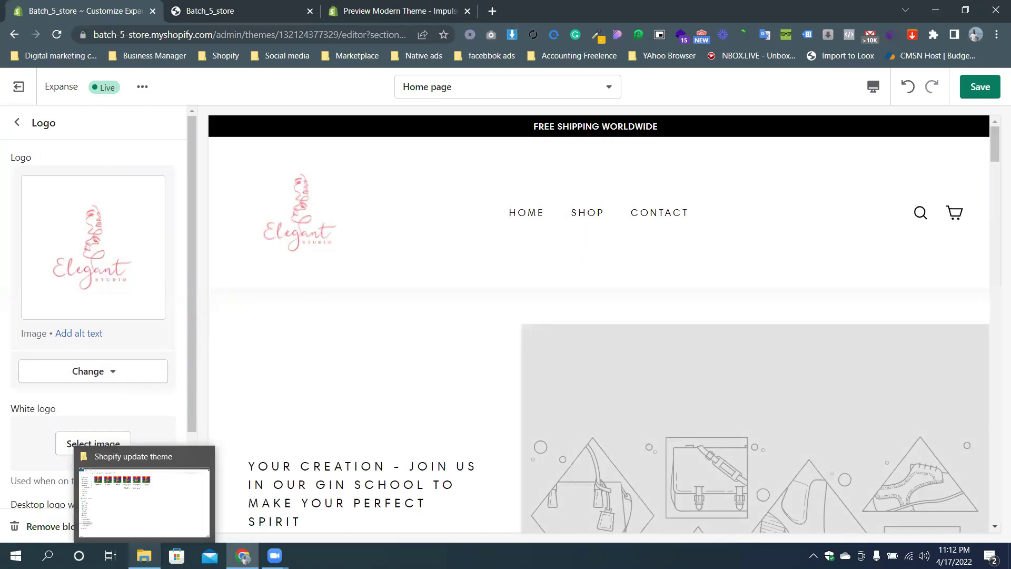
pyautogui.click(144, 503)
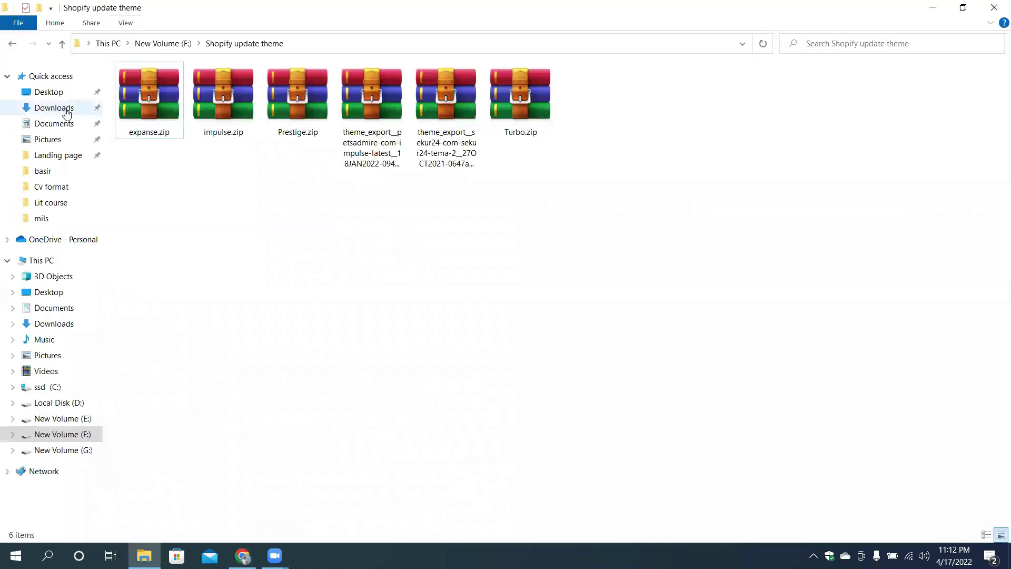
pyautogui.click(64, 109)
pyautogui.click(150, 125)
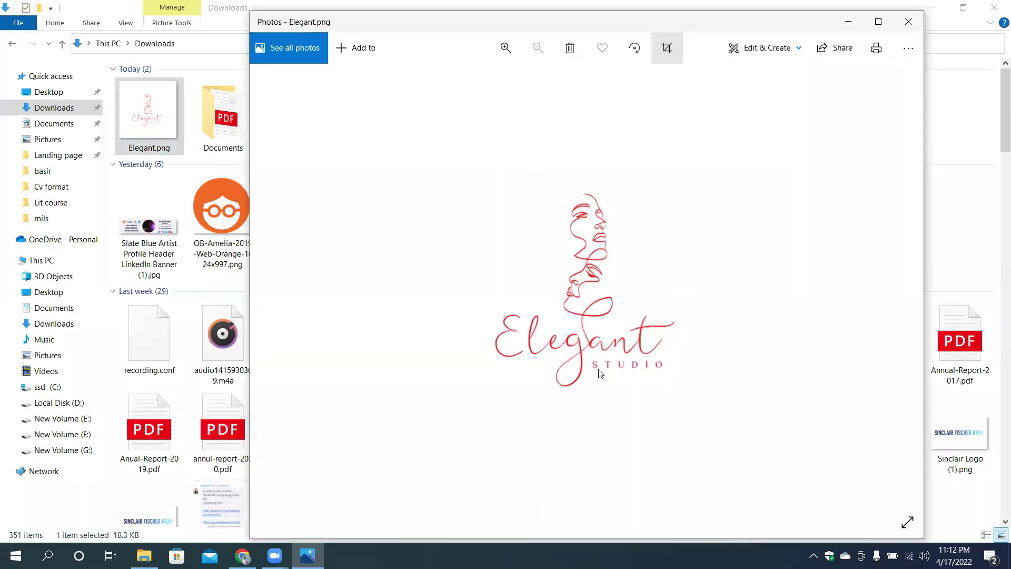
pyautogui.click(666, 58)
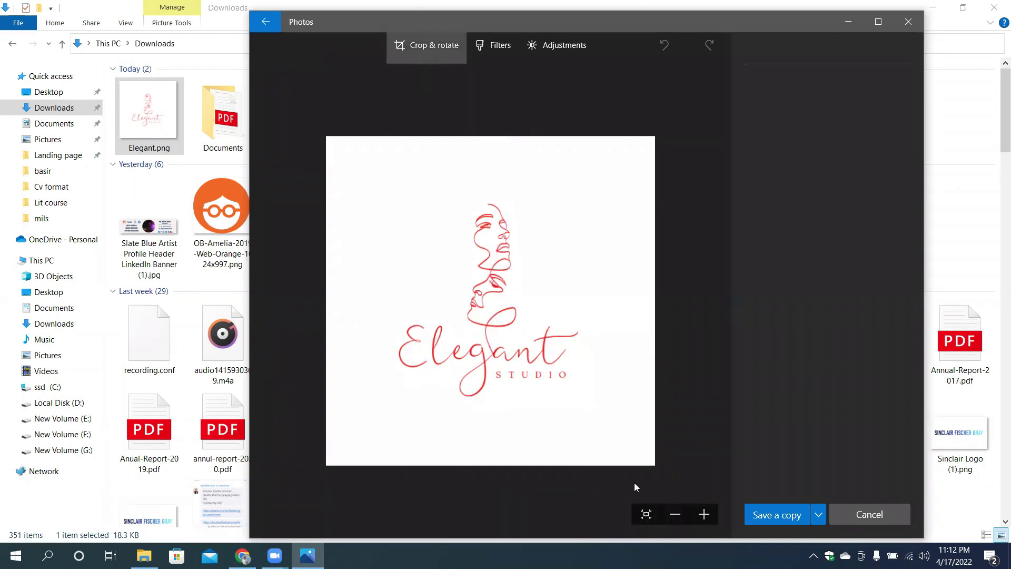
# Crop the image tightly around the Elegant Studio artwork, trimming the blank margins on all sides
pyautogui.moveTo(702, 88); pyautogui.dragTo(606, 123)
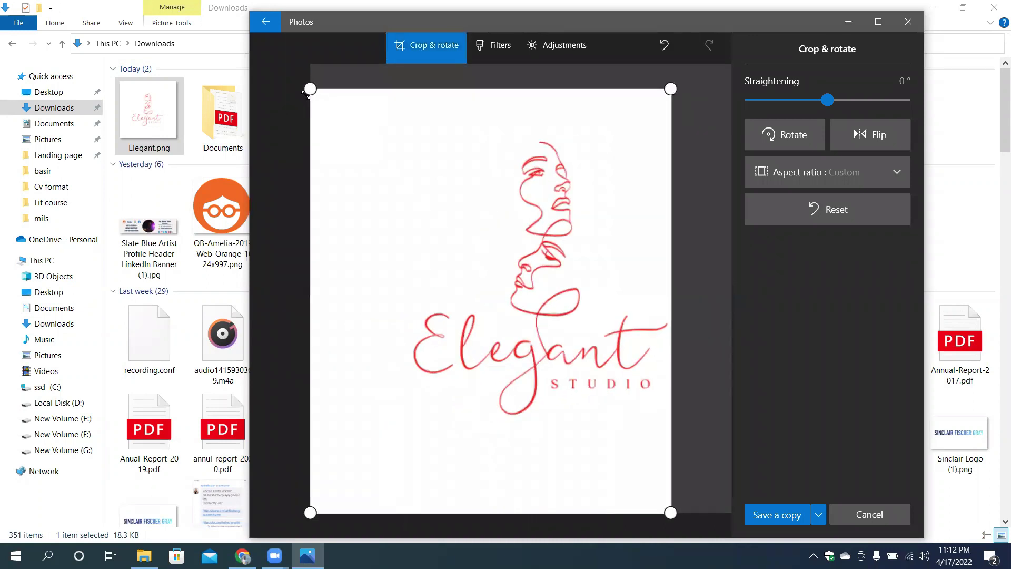
pyautogui.moveTo(313, 510); pyautogui.dragTo(394, 421)
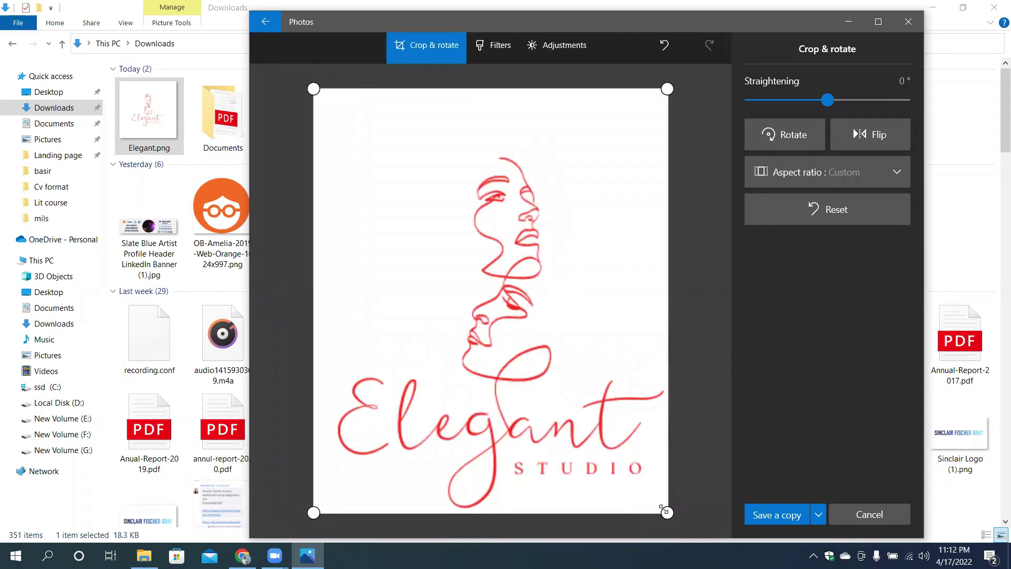
pyautogui.moveTo(663, 509); pyautogui.dragTo(670, 514)
pyautogui.moveTo(320, 86); pyautogui.dragTo(328, 150)
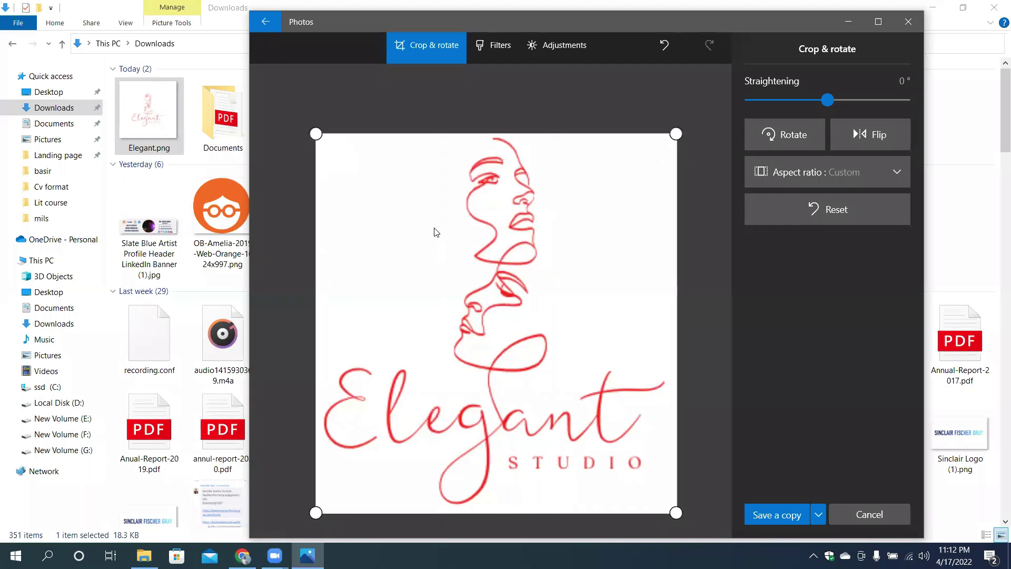
# Save a copy of the cropped logo in Downloads as Elegant2.png
pyautogui.click(754, 505)
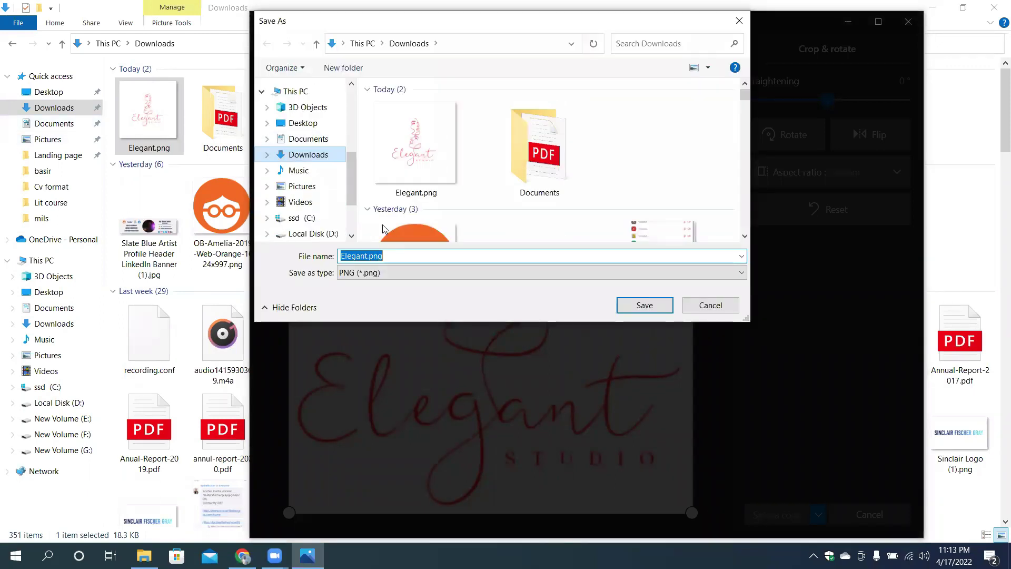
pyautogui.click(368, 256)
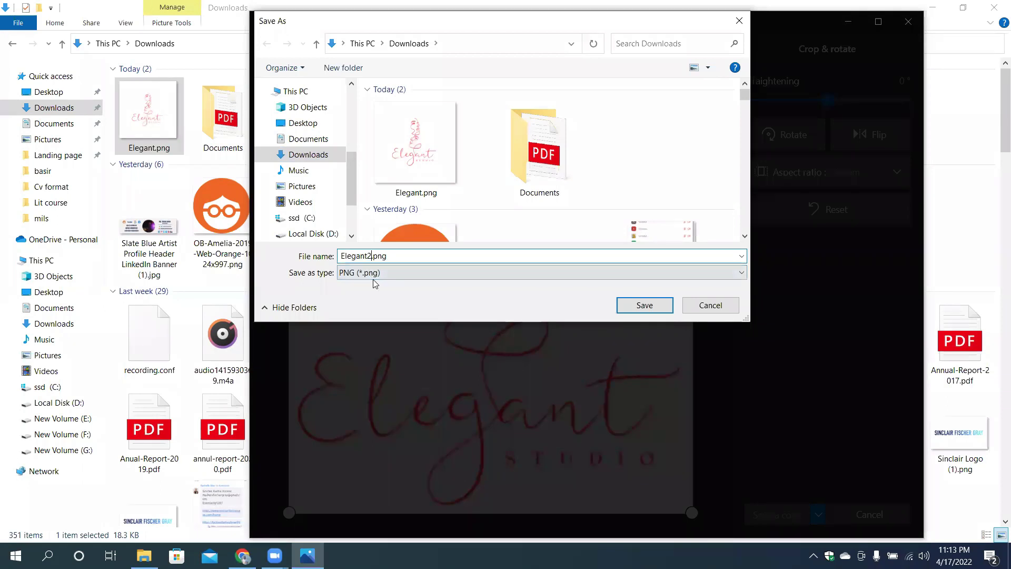
pyautogui.press('Return')
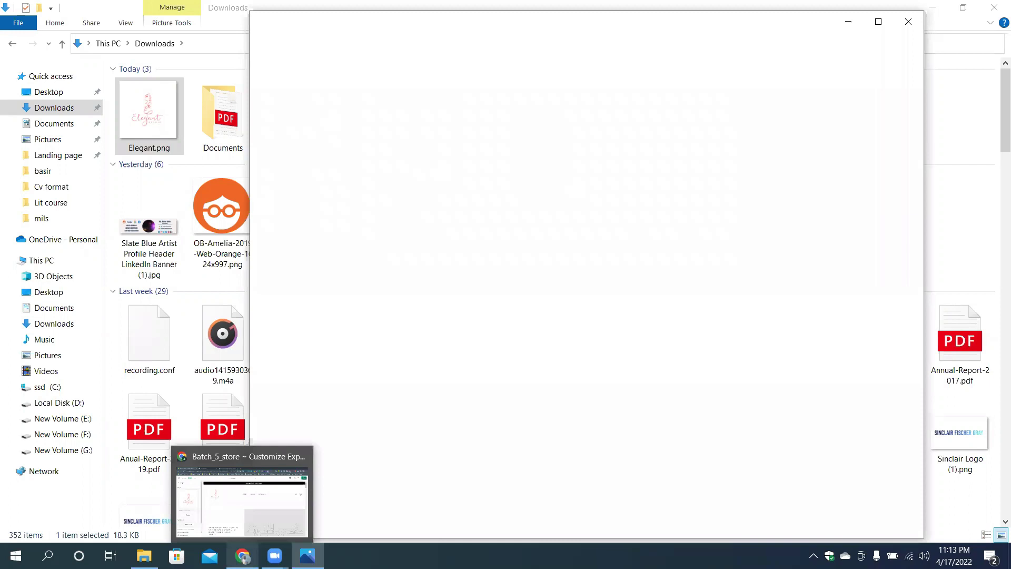
# Switch back to the Shopify theme editor in Chrome and upload Elegant2.png from Downloads as the header's logo image
pyautogui.click(243, 555)
pyautogui.click(18, 122)
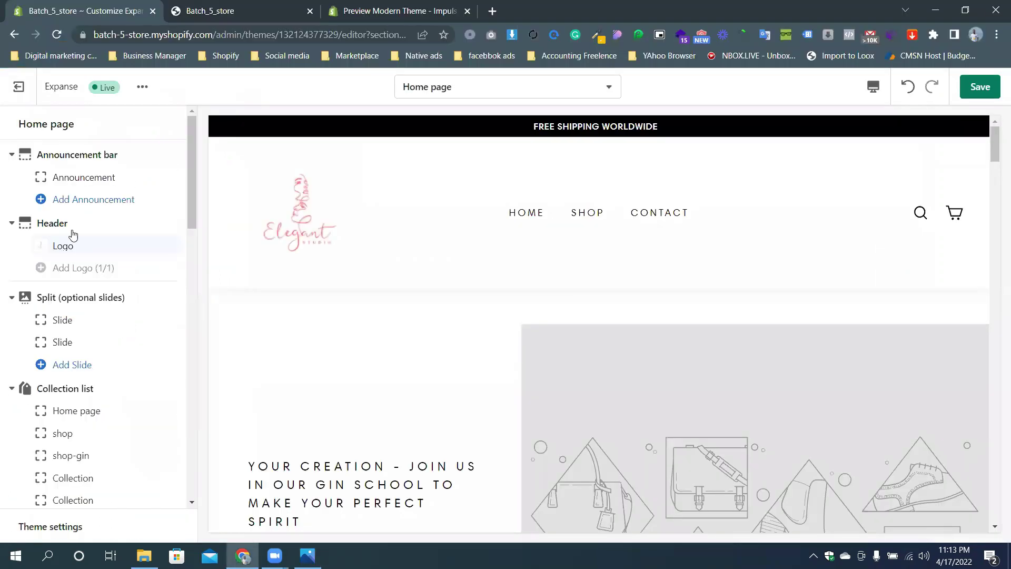
pyautogui.click(64, 246)
pyautogui.click(56, 235)
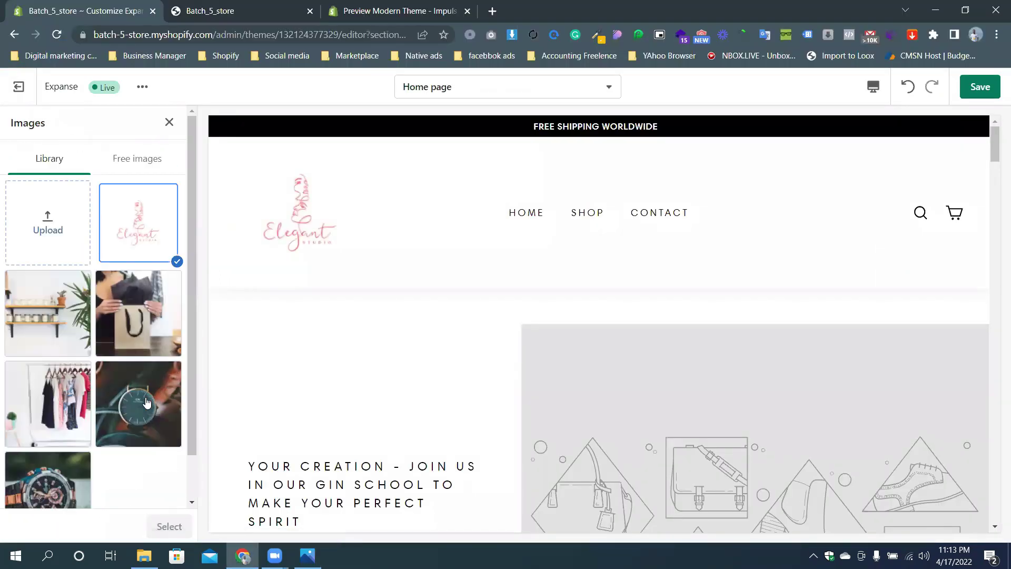
pyautogui.click(48, 223)
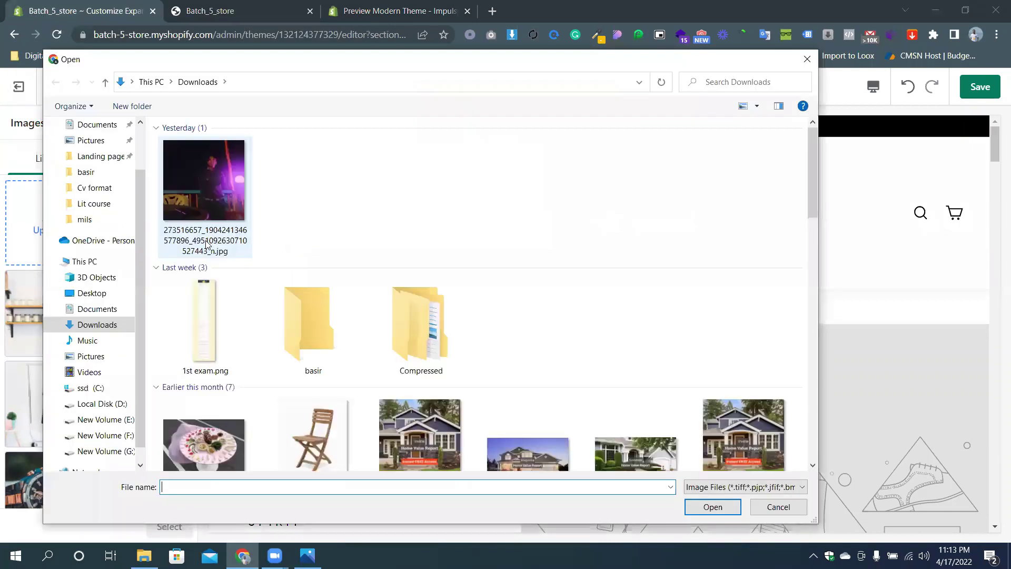
pyautogui.click(205, 182)
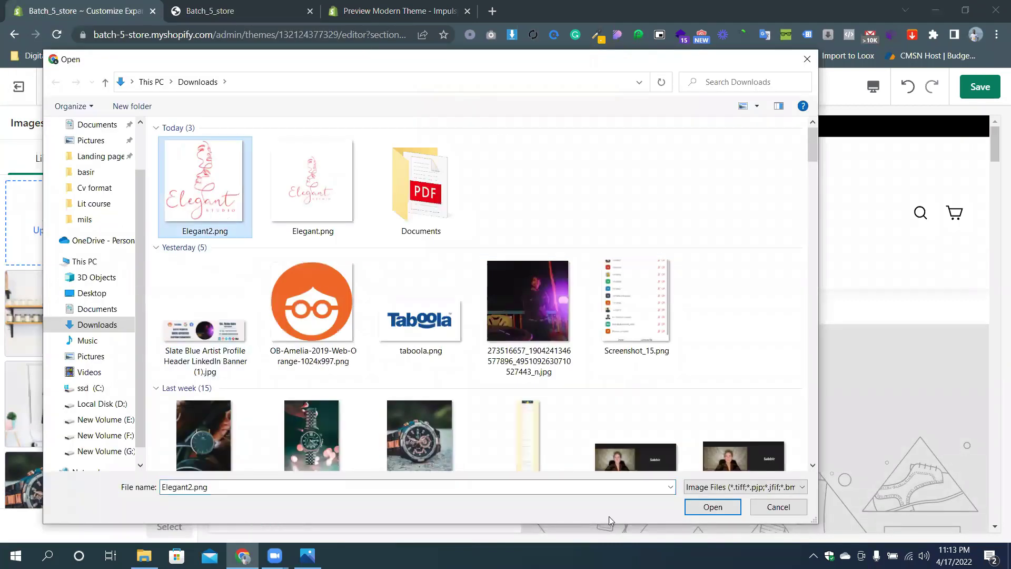
pyautogui.scroll(-10, 713, 408)
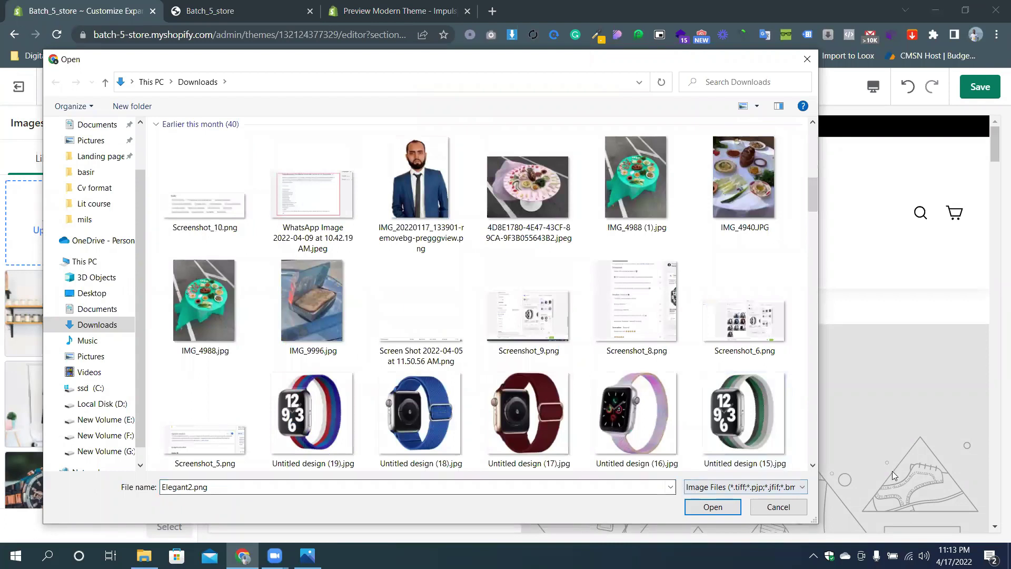
pyautogui.press('Return')
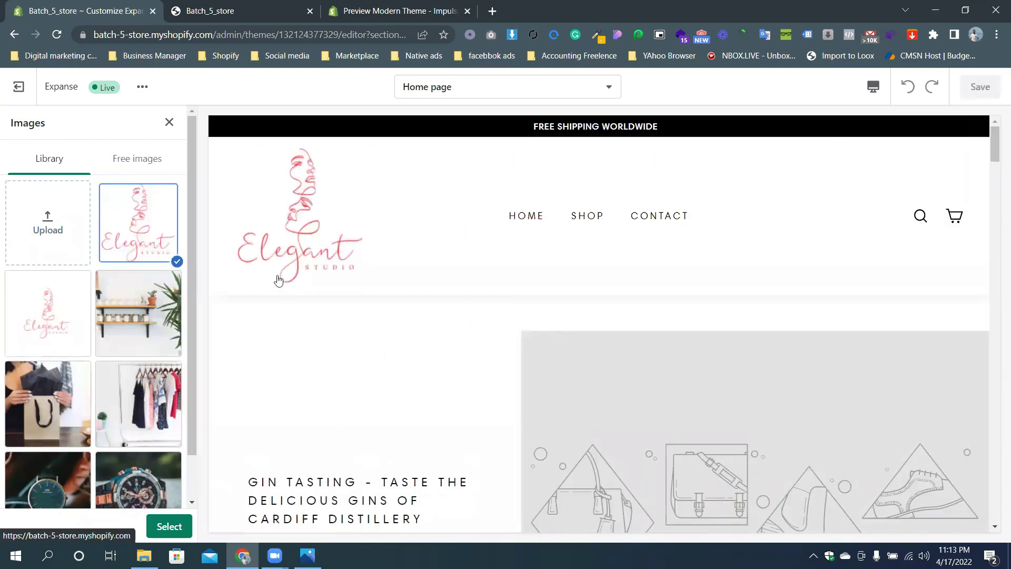
# Reselect the uncropped Elegant Studio image as the header logo, and then remove the image from the Logo block
pyautogui.click(74, 316)
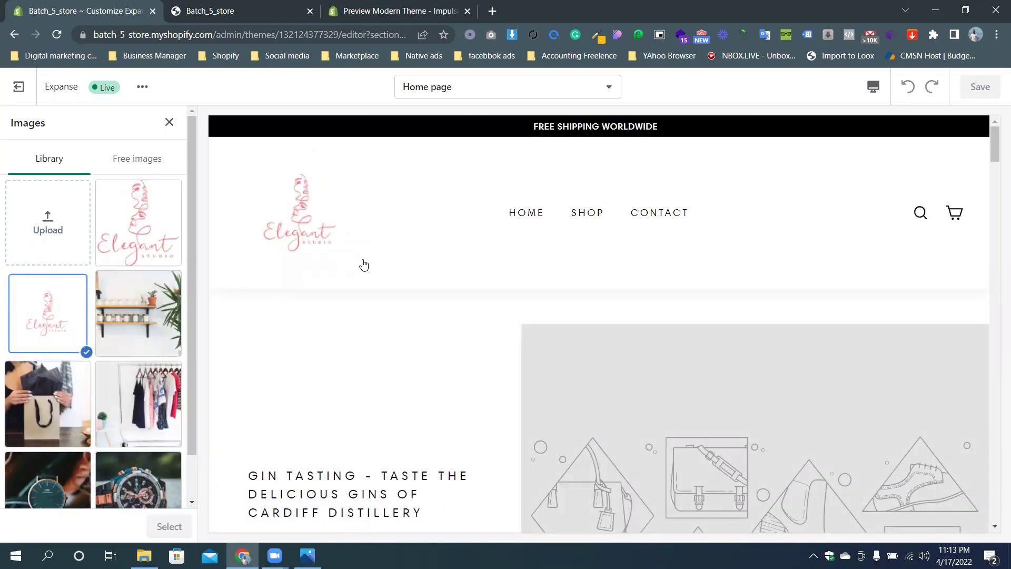
pyautogui.scroll(-1, 465, 296)
pyautogui.scroll(2, 465, 307)
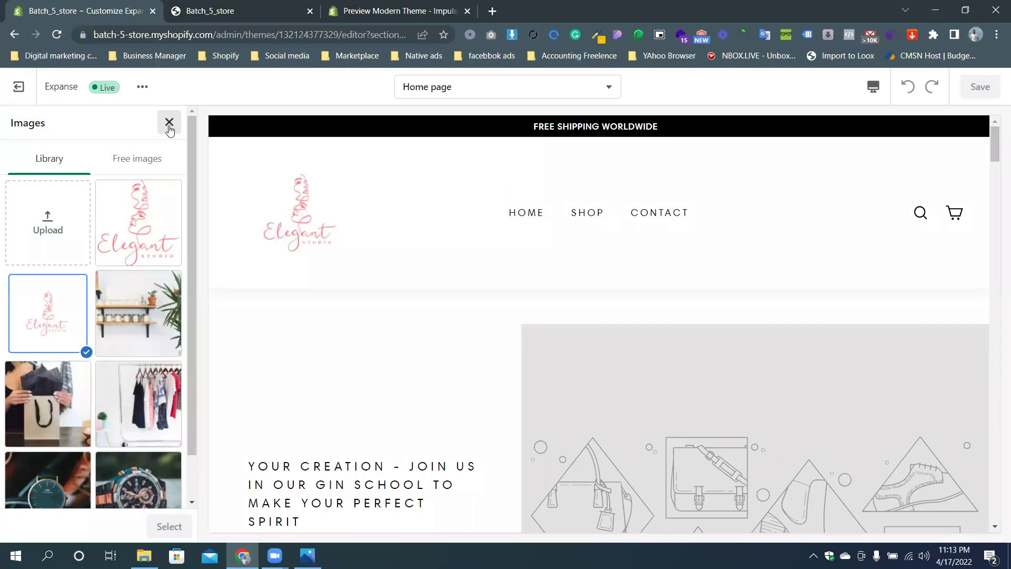
pyautogui.click(168, 126)
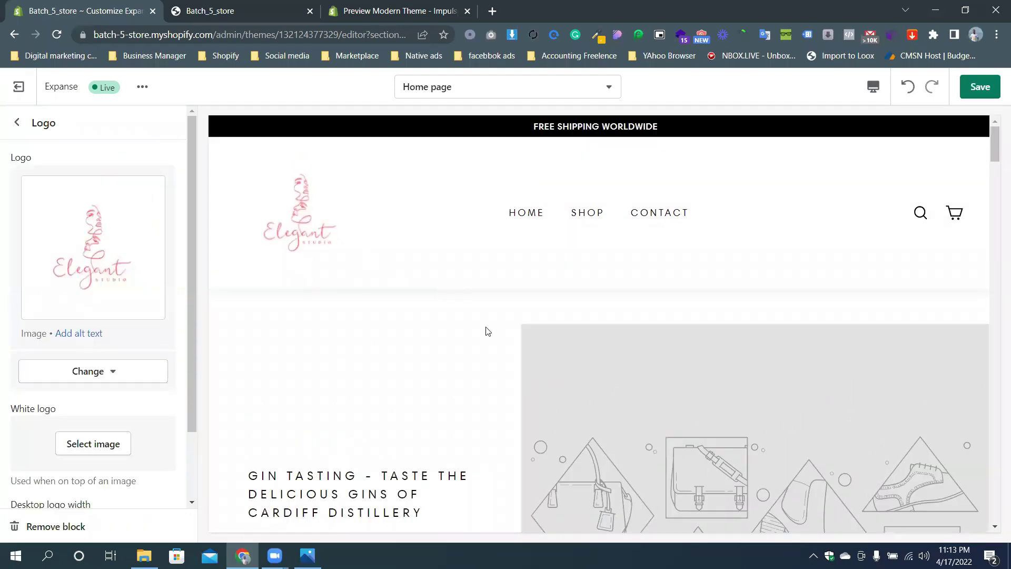
pyautogui.click(107, 370)
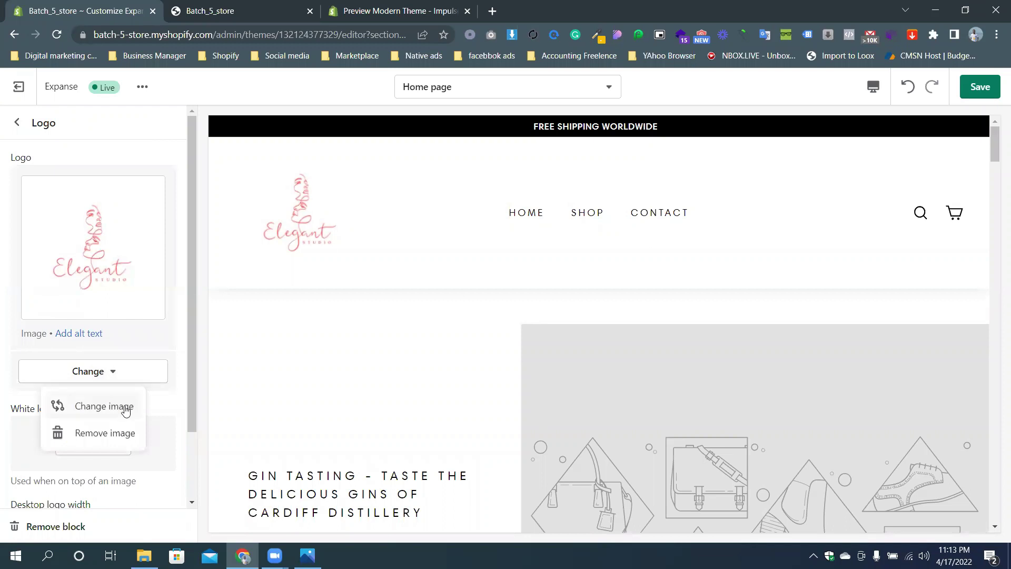
pyautogui.click(106, 433)
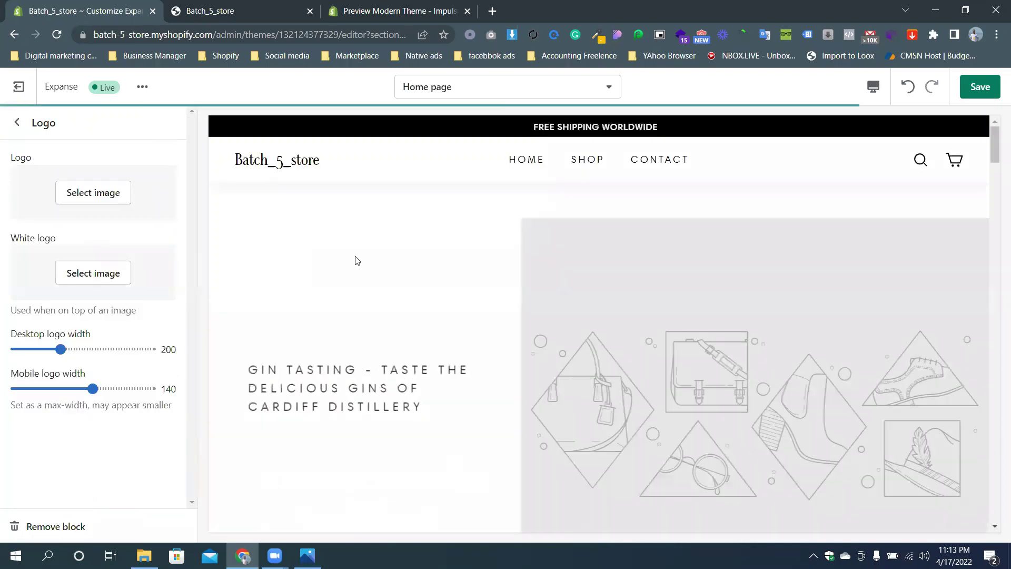
# Leave the Logo block's settings and open the Shopify Ride theme's default preview in a new browser tab to view its home page
pyautogui.click(17, 122)
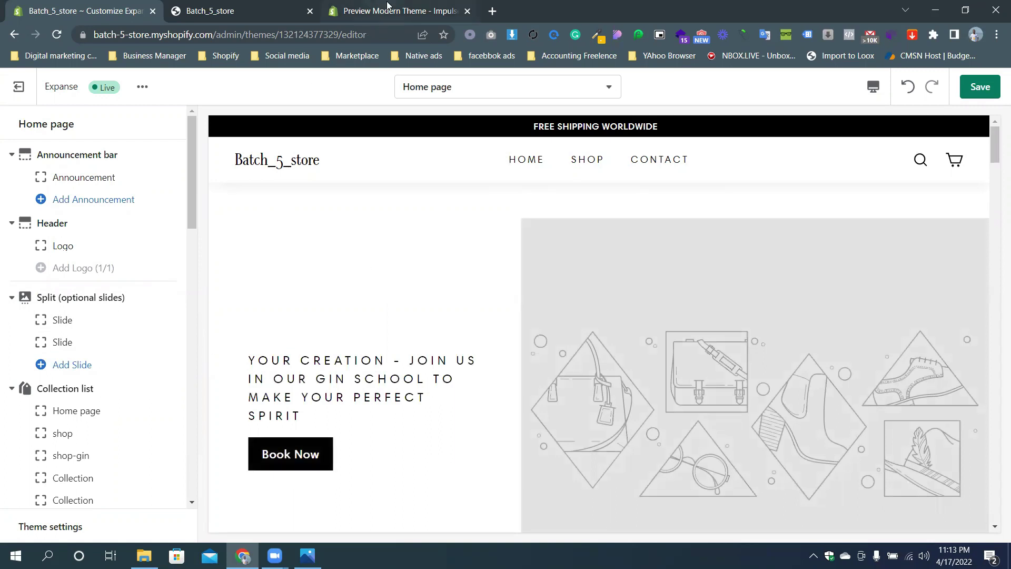
pyautogui.click(490, 12)
pyautogui.write('RIDE')
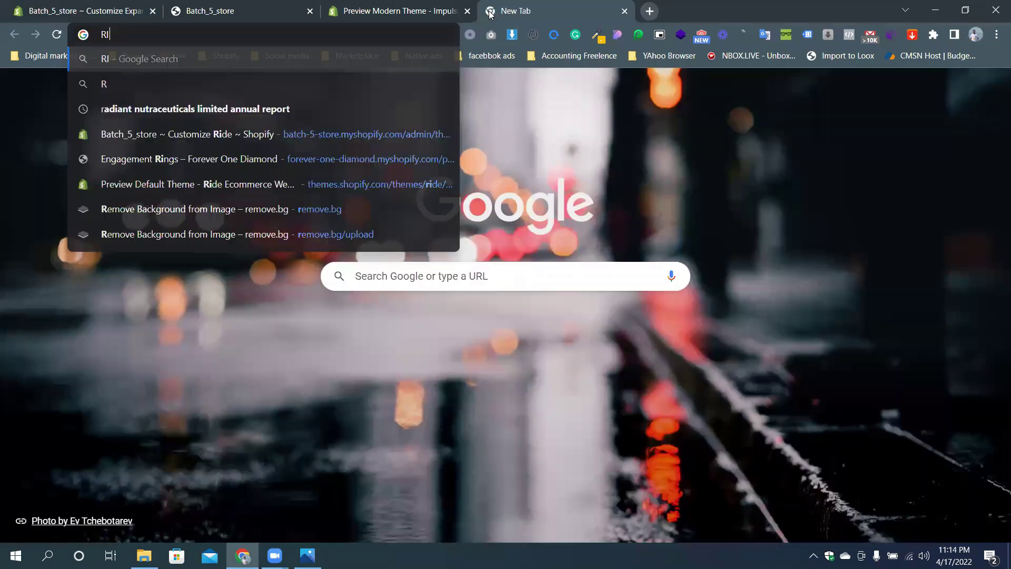
pyautogui.press('Down')
pyautogui.press('Down')
pyautogui.press('Down')
pyautogui.press('Down')
pyautogui.press('Down')
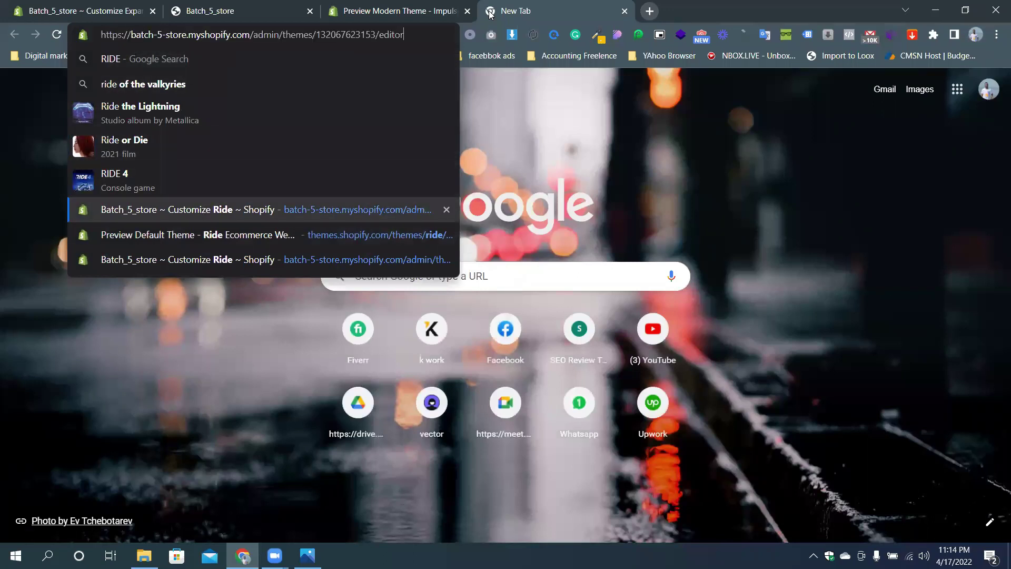
pyautogui.press('Down')
pyautogui.press('Return')
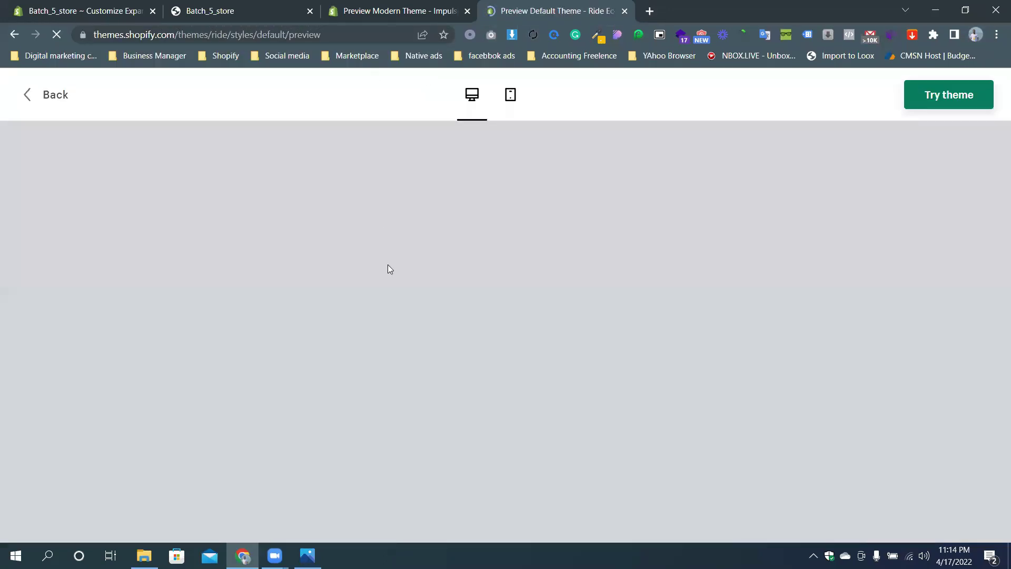
pyautogui.scroll(-3, 385, 338)
pyautogui.scroll(3, 489, 337)
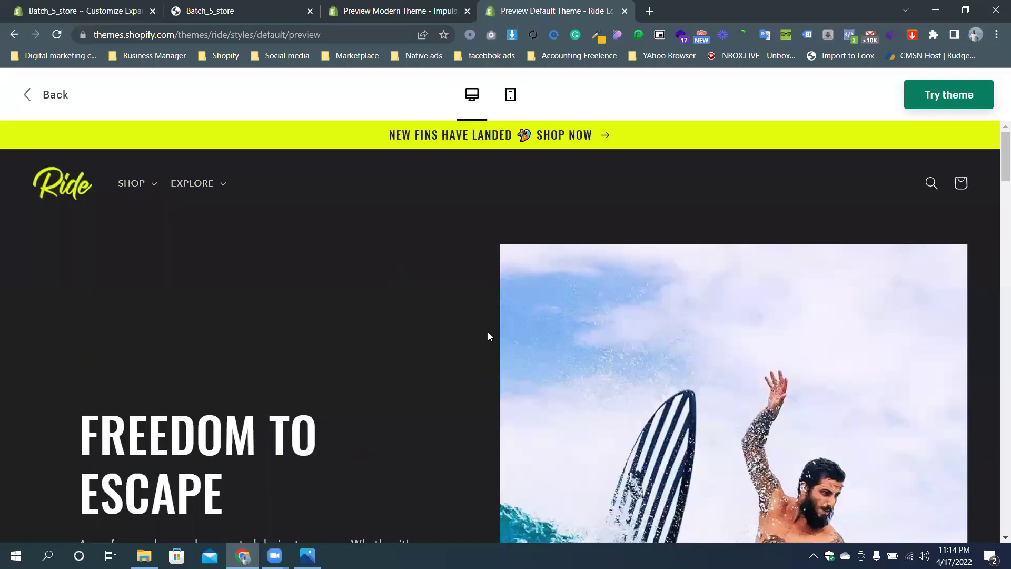
# Search the web for "DEBUT THEME" in another new tab and open the Debut theme's demo store
pyautogui.click(650, 11)
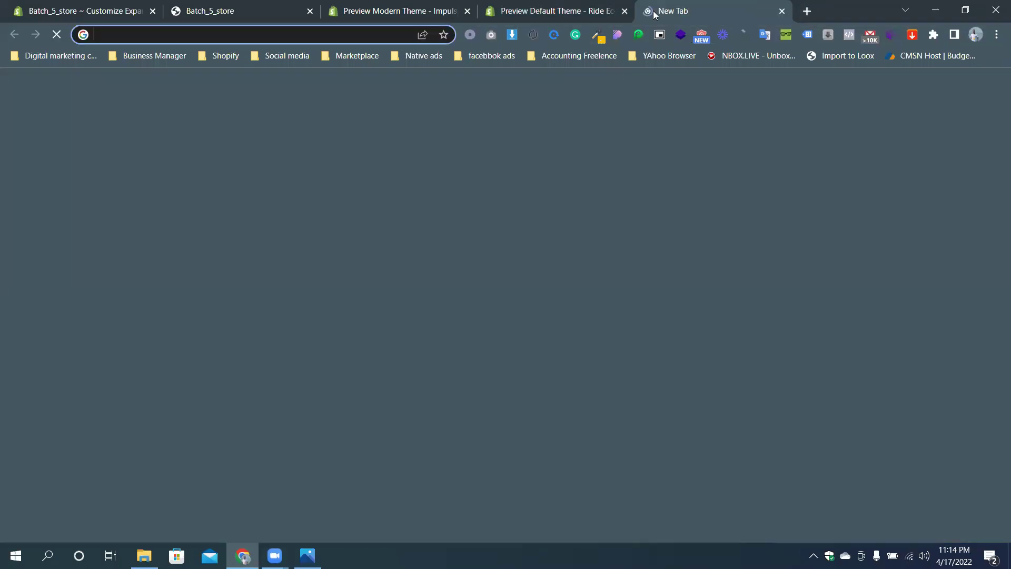
pyautogui.write('DE')
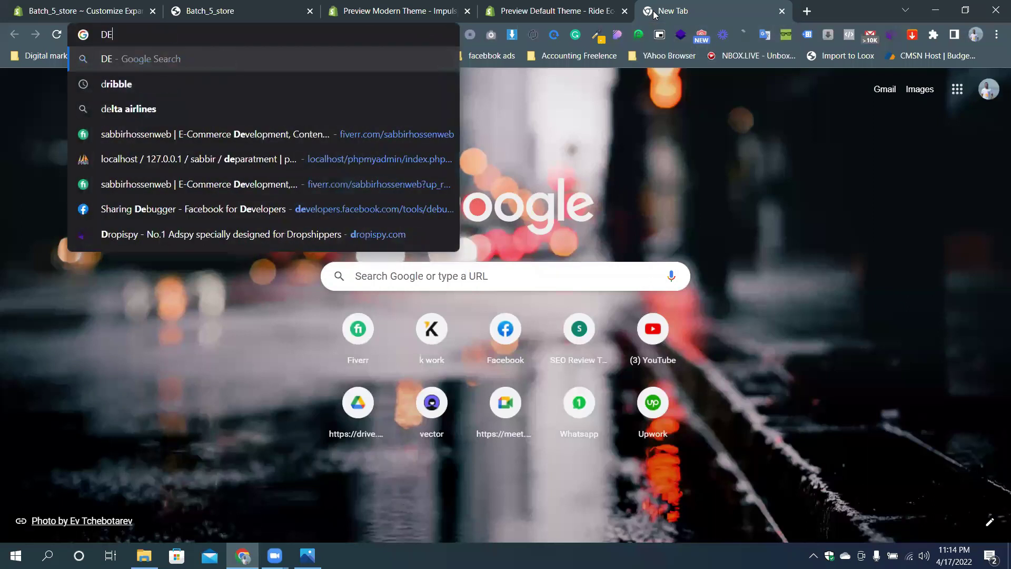
pyautogui.write('BUT THEME')
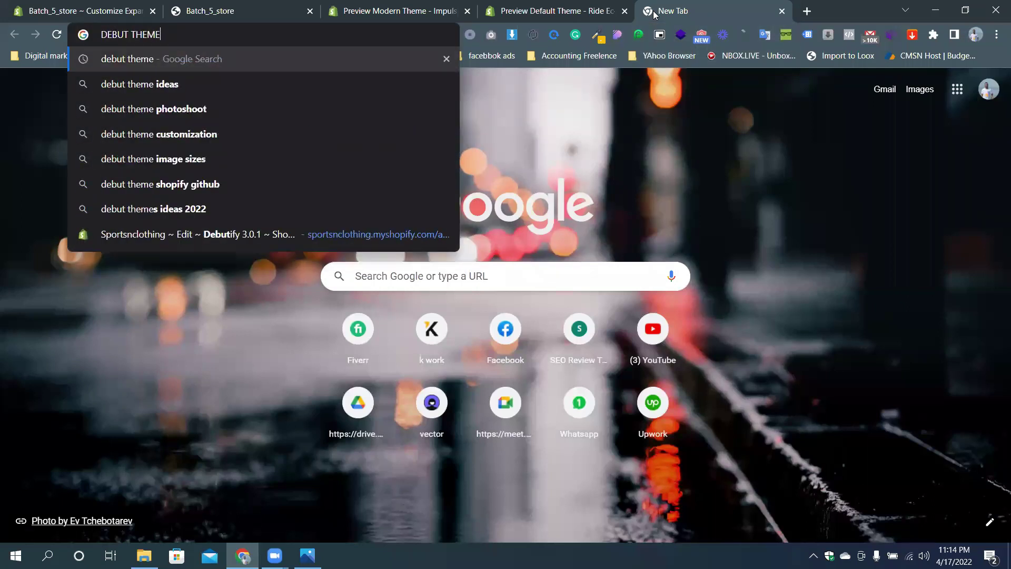
pyautogui.press('Return')
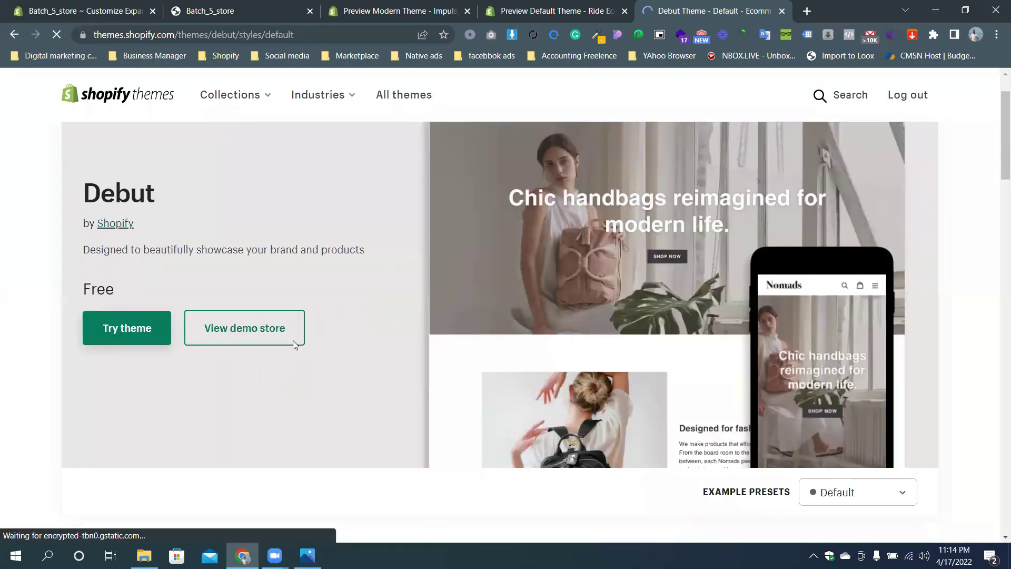
pyautogui.click(293, 343)
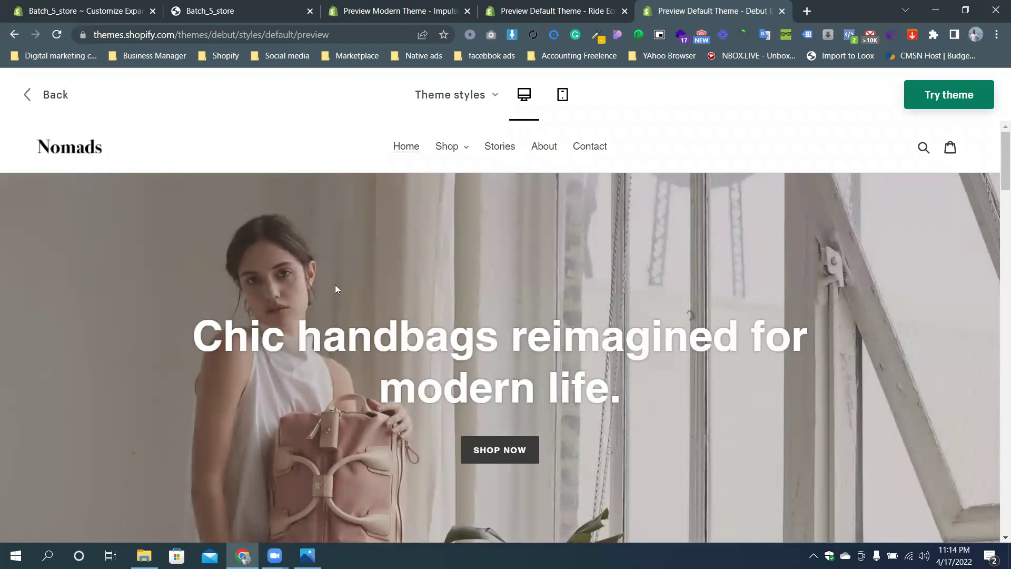
# Examine the Debut demo's banner image, heading text and layout against the Expanse home page, and return to the theme editor
pyautogui.scroll(-2, 1, 158)
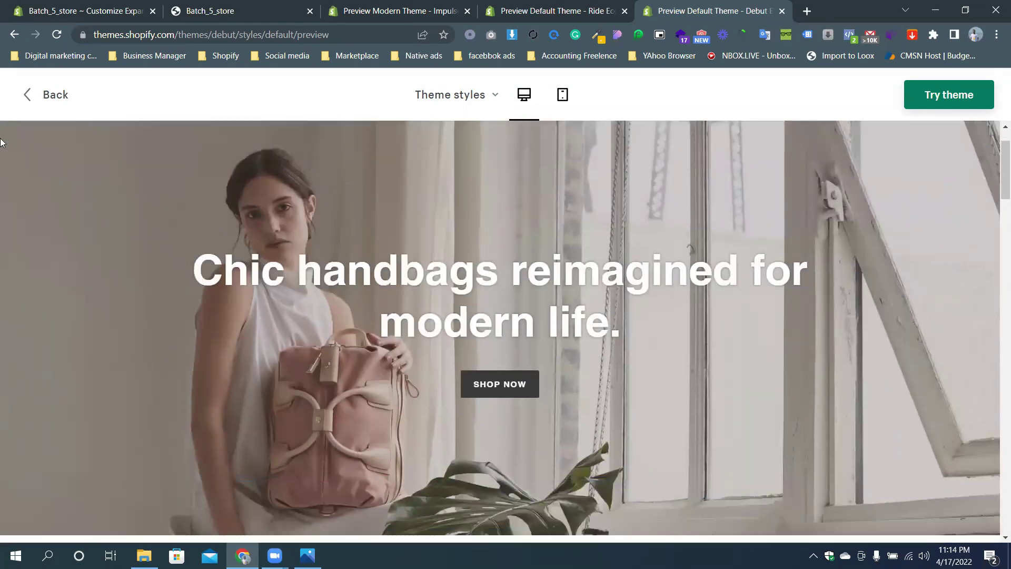
pyautogui.moveTo(1, 125); pyautogui.dragTo(414, 352)
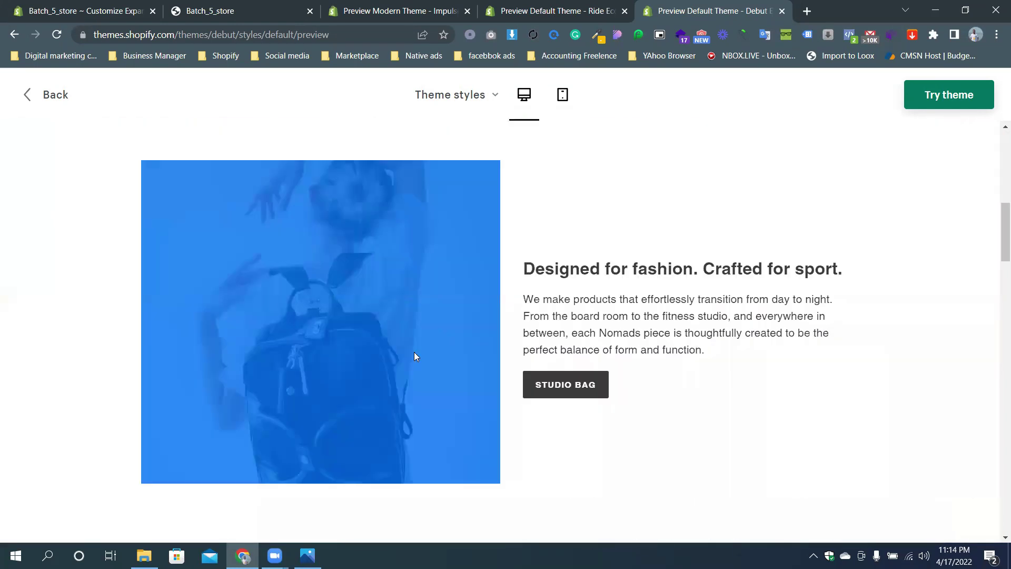
pyautogui.scroll(6, 414, 352)
pyautogui.scroll(3, 689, 409)
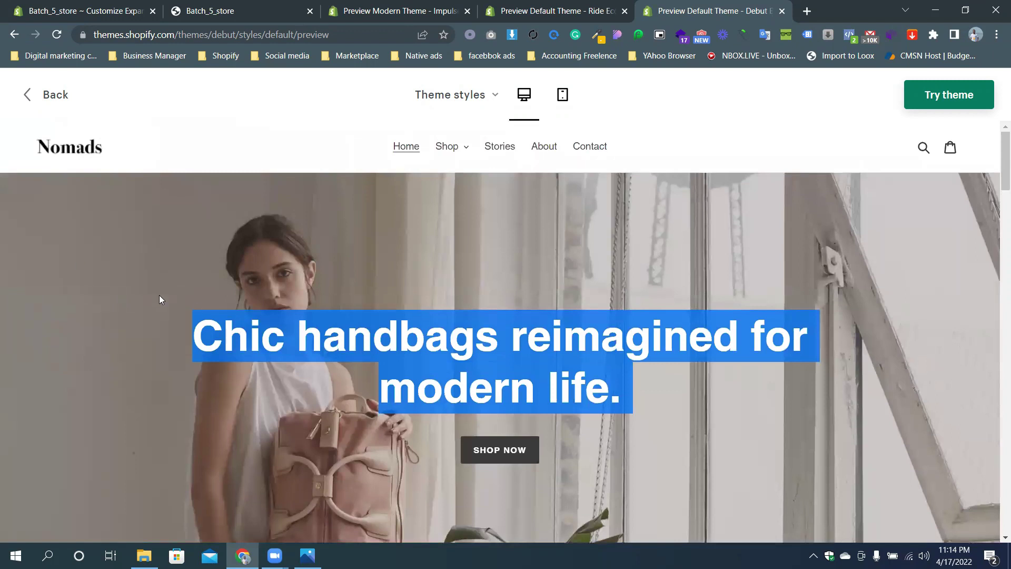
pyautogui.click(324, 316)
pyautogui.scroll(-2, 323, 316)
pyautogui.moveTo(36, 180); pyautogui.dragTo(539, 249)
pyautogui.click(63, 9)
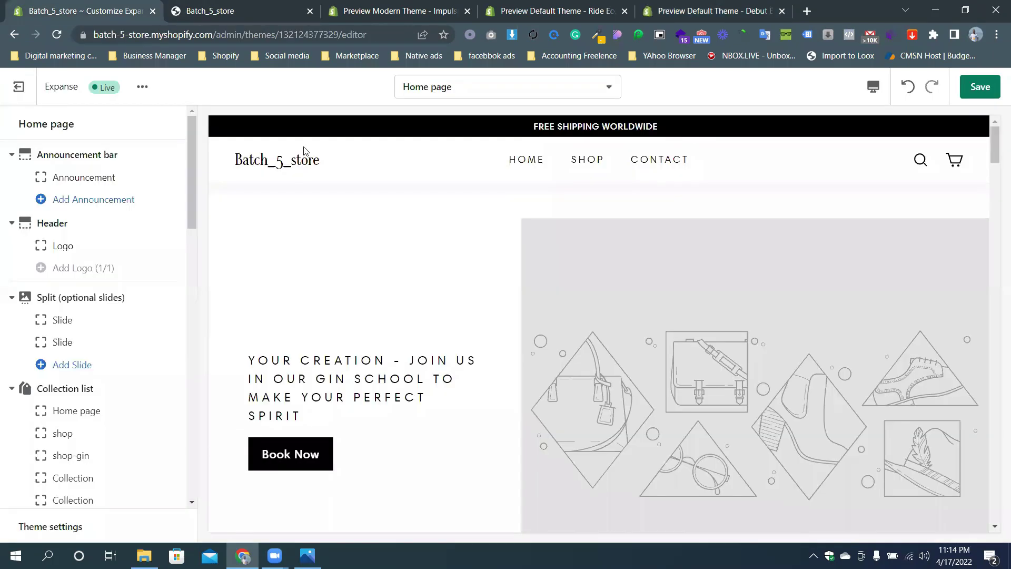
pyautogui.click(671, 5)
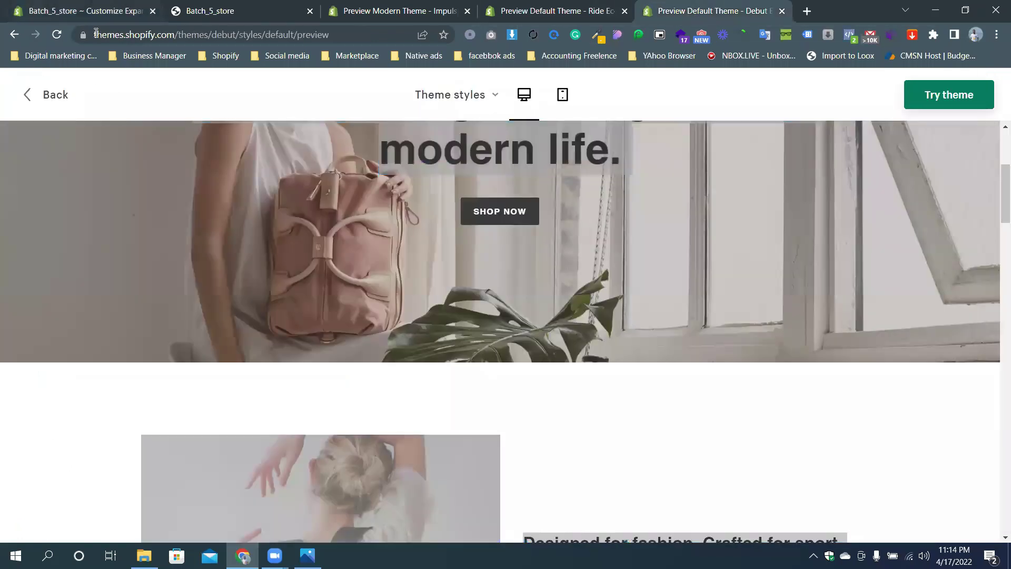
pyautogui.click(84, 9)
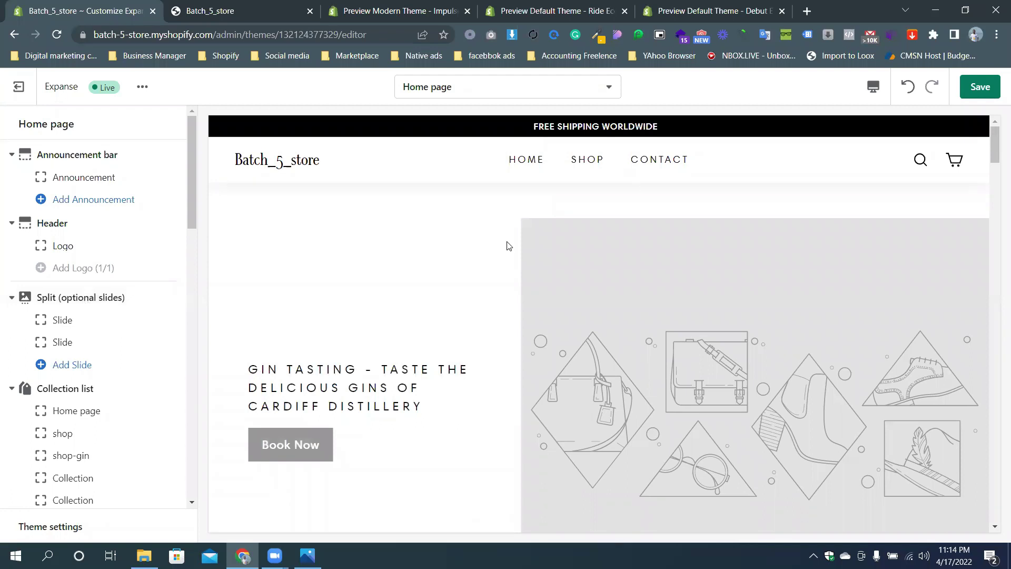
# Set the first slide's image in the Split (optional slides) section to the library photo of wall shelves with jars and a plant
pyautogui.click(88, 306)
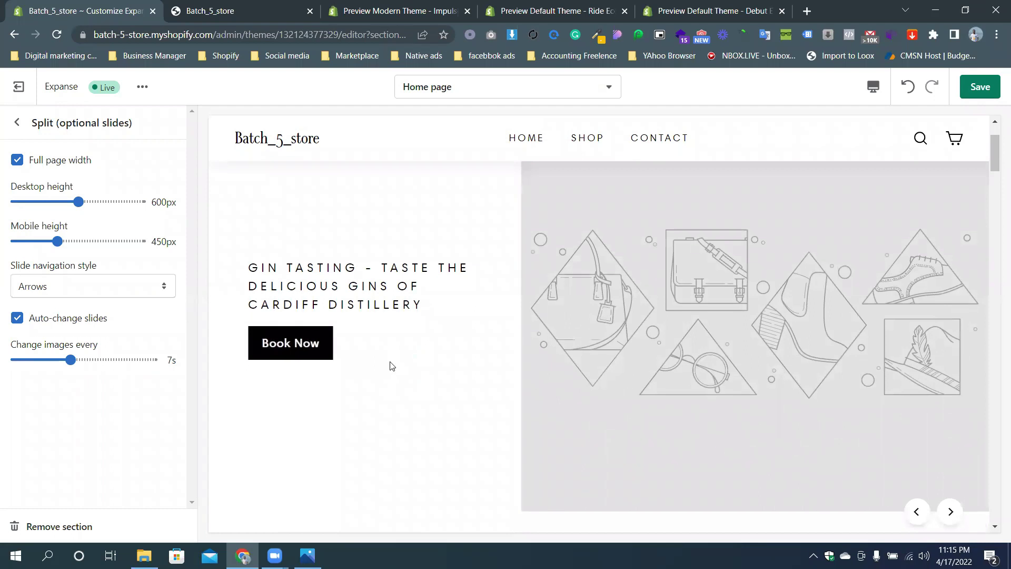
pyautogui.click(17, 122)
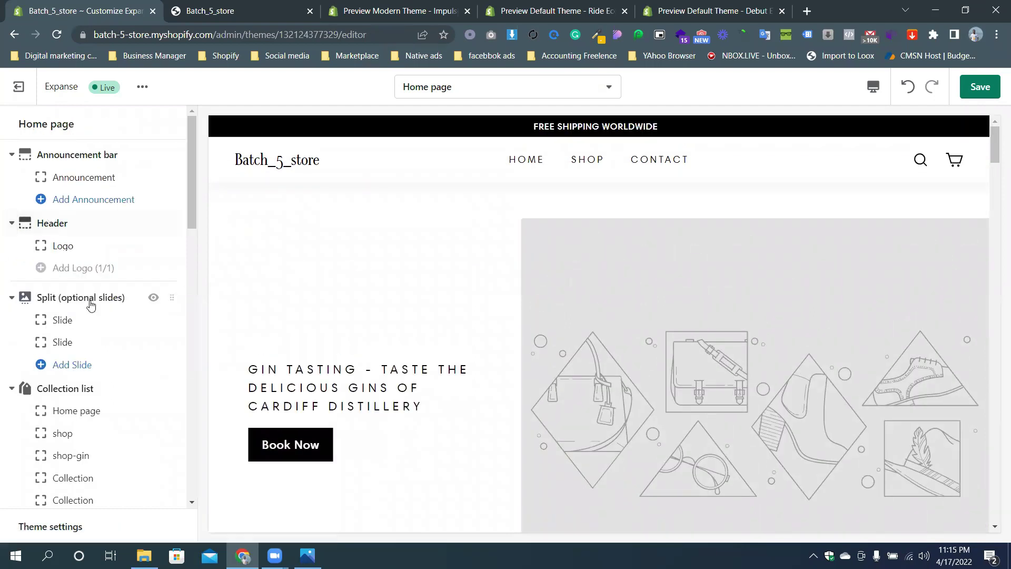
pyautogui.click(90, 319)
pyautogui.scroll(-9, 131, 216)
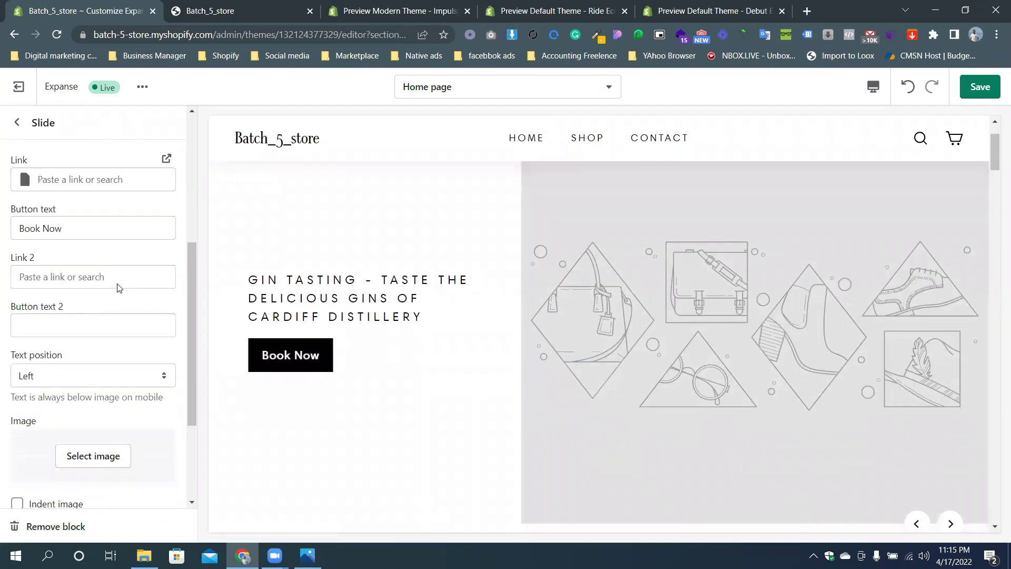
pyautogui.click(92, 301)
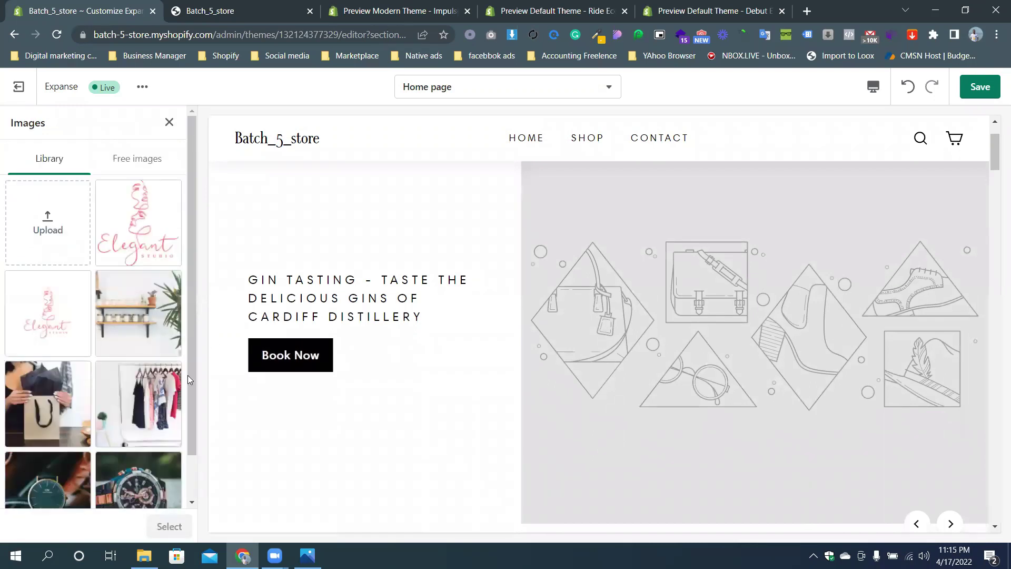
pyautogui.click(145, 334)
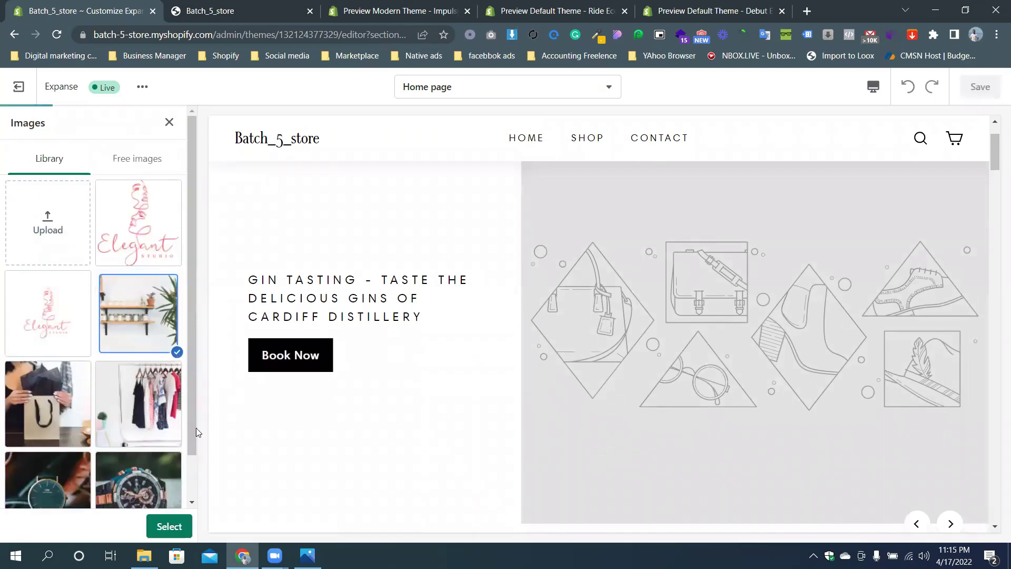
pyautogui.click(181, 516)
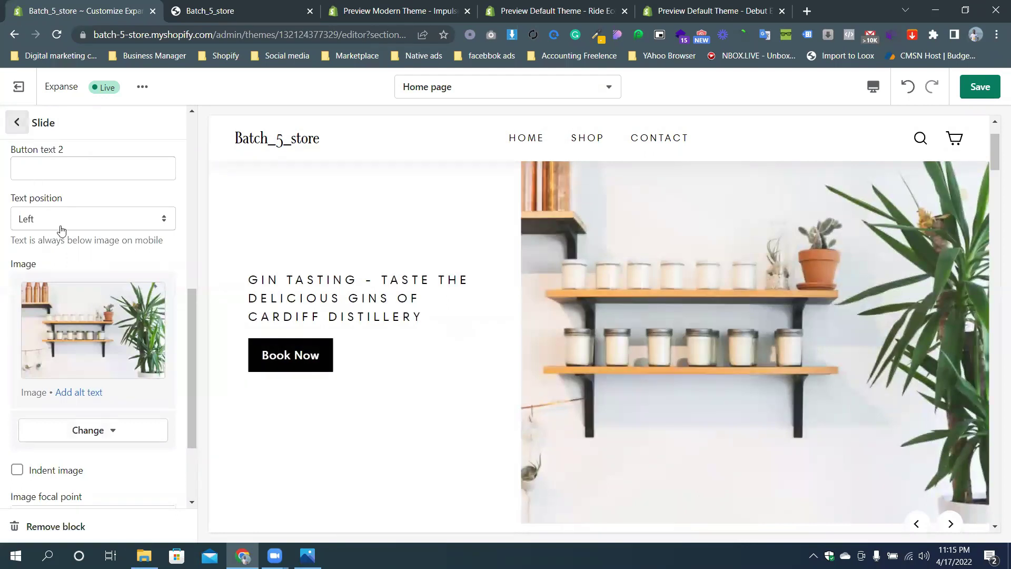
pyautogui.click(17, 122)
# Set the second slide's image in the Split section to the library photo of the clothes rack
pyautogui.click(97, 343)
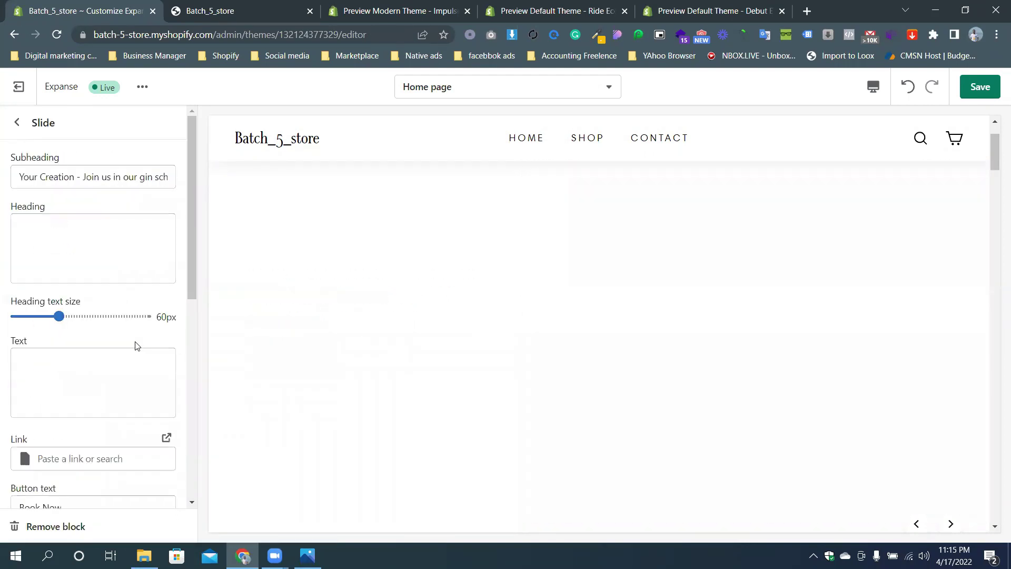
pyautogui.scroll(-10, 138, 342)
pyautogui.click(113, 311)
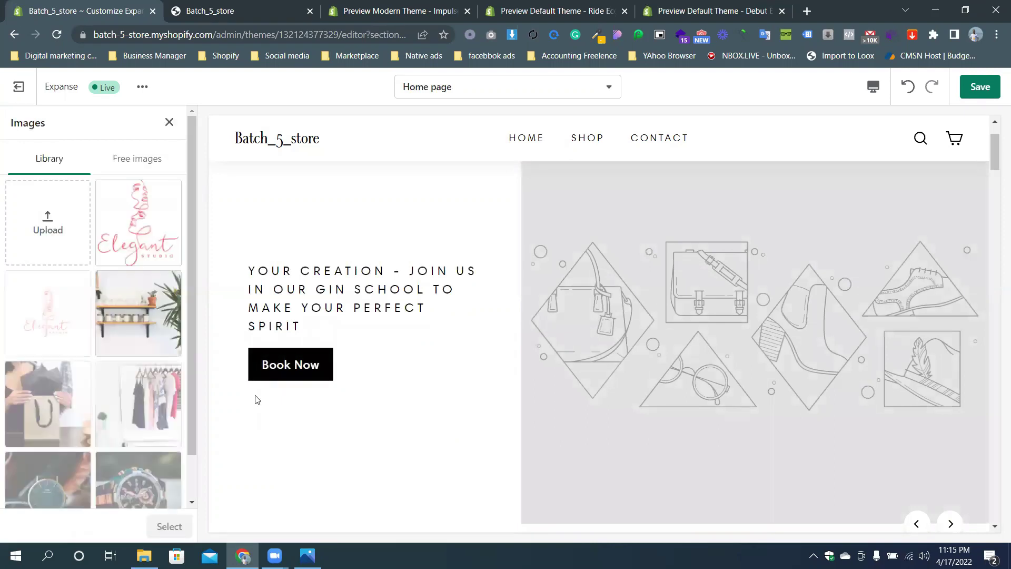
pyautogui.click(139, 404)
pyautogui.click(171, 526)
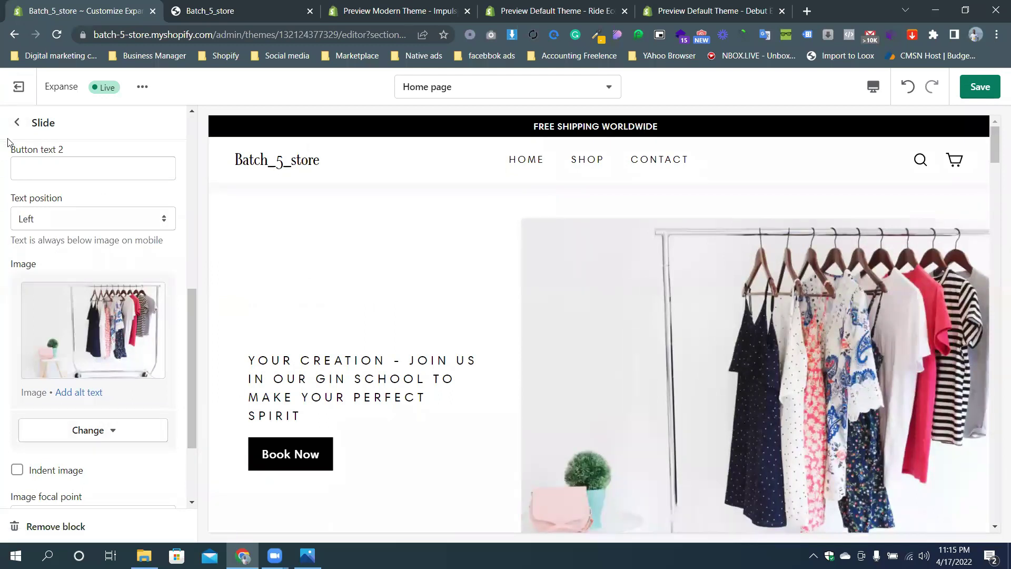
pyautogui.click(16, 124)
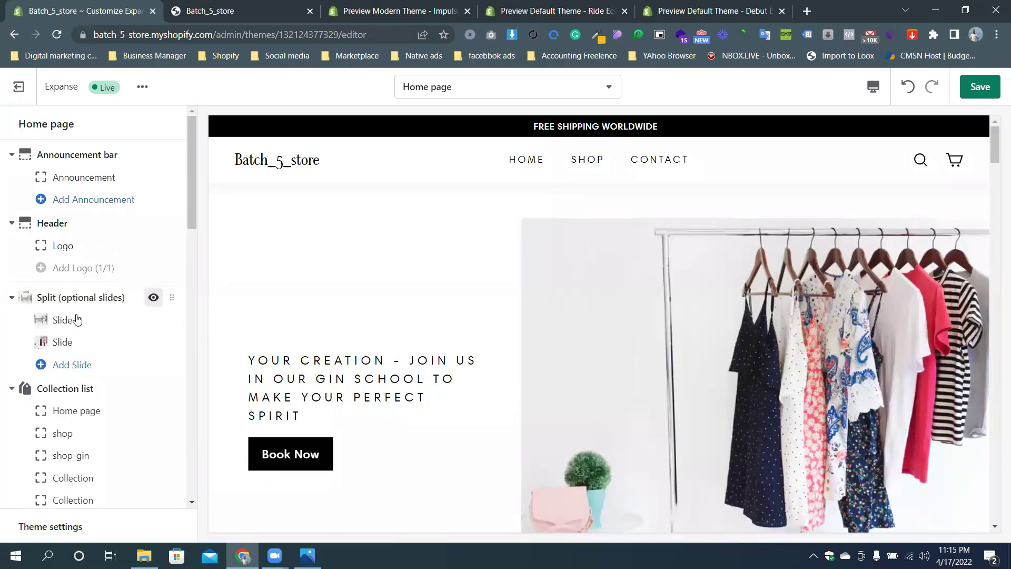
# Copy the banner heading "Chic handbags reimagined for modern life." from the Debut demo store
pyautogui.click(708, 11)
pyautogui.scroll(5, 156, 253)
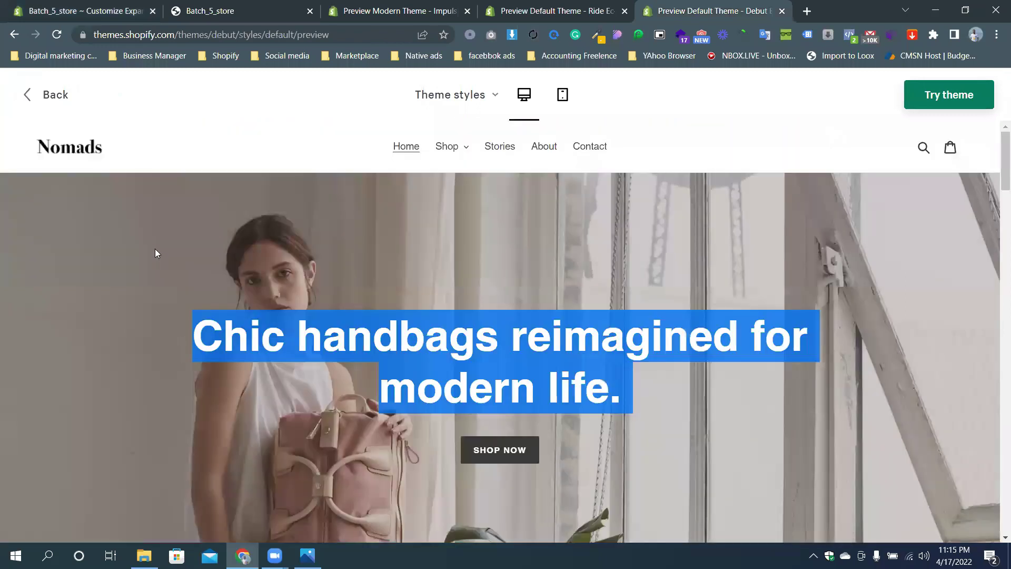
pyautogui.click(80, 10)
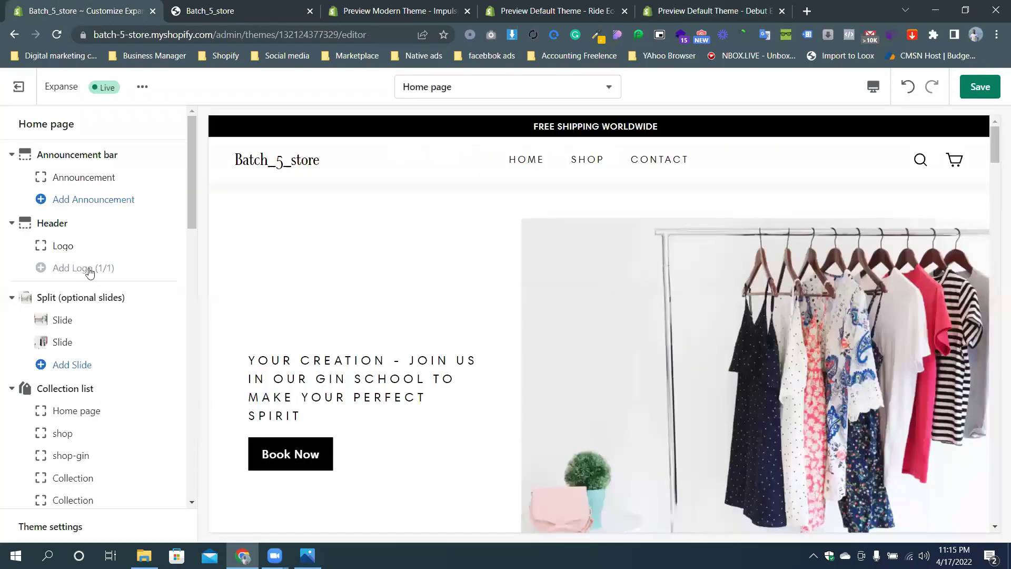
pyautogui.scroll(-2, 340, 329)
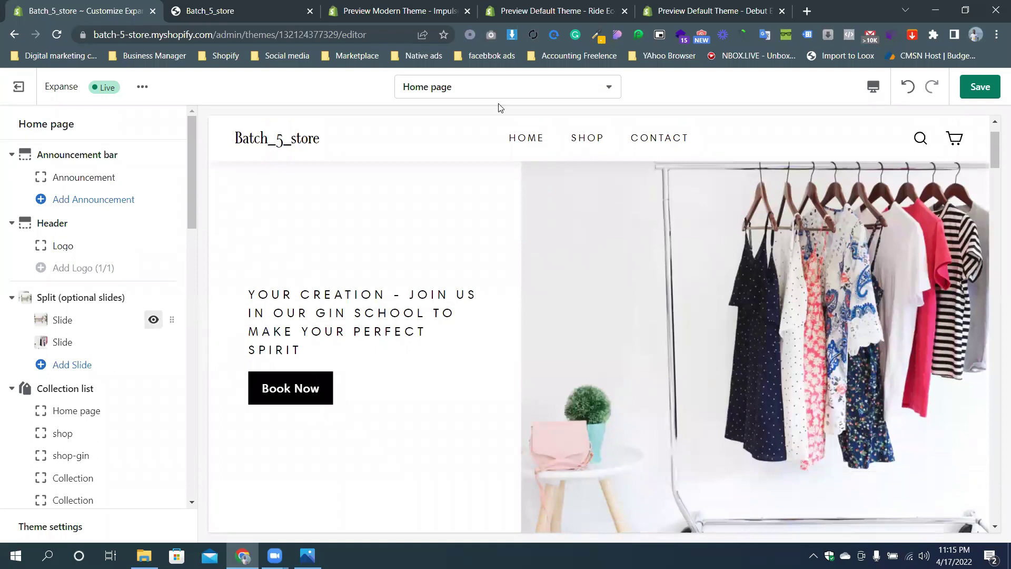
pyautogui.click(682, 4)
pyautogui.moveTo(644, 402); pyautogui.dragTo(147, 323)
pyautogui.hotkey('ctrl', 'c')
# Return to the theme editor and paste "Chic handbags reimagined for modern life." as the first Split slide's text
pyautogui.click(141, 6)
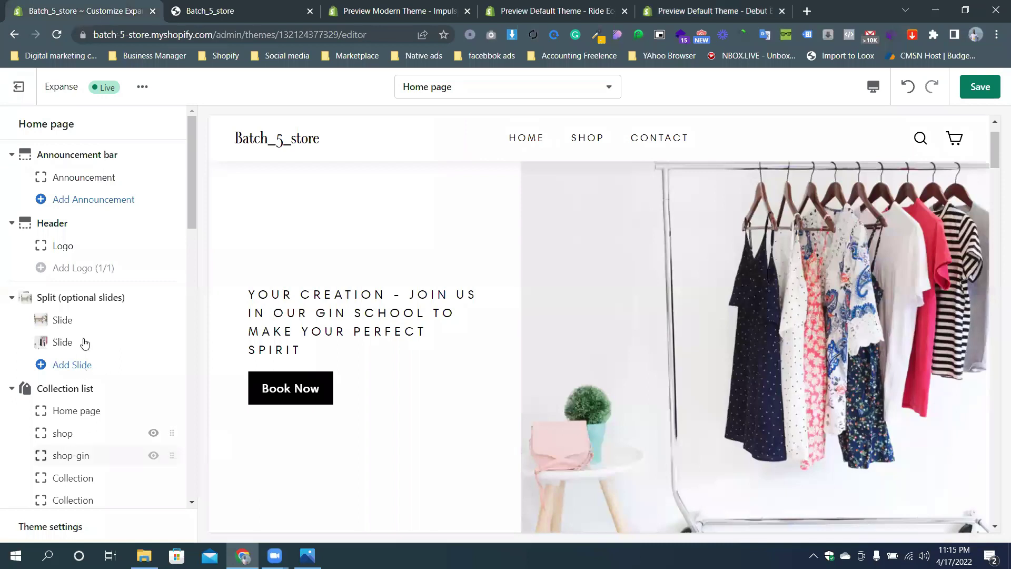
pyautogui.click(66, 320)
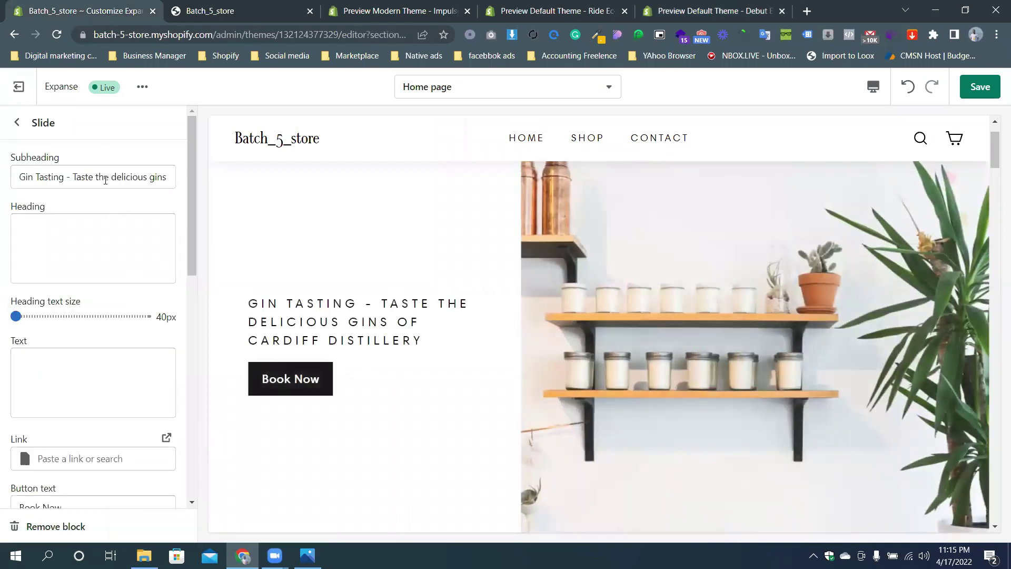
pyautogui.doubleClick(106, 178)
pyautogui.click(44, 376)
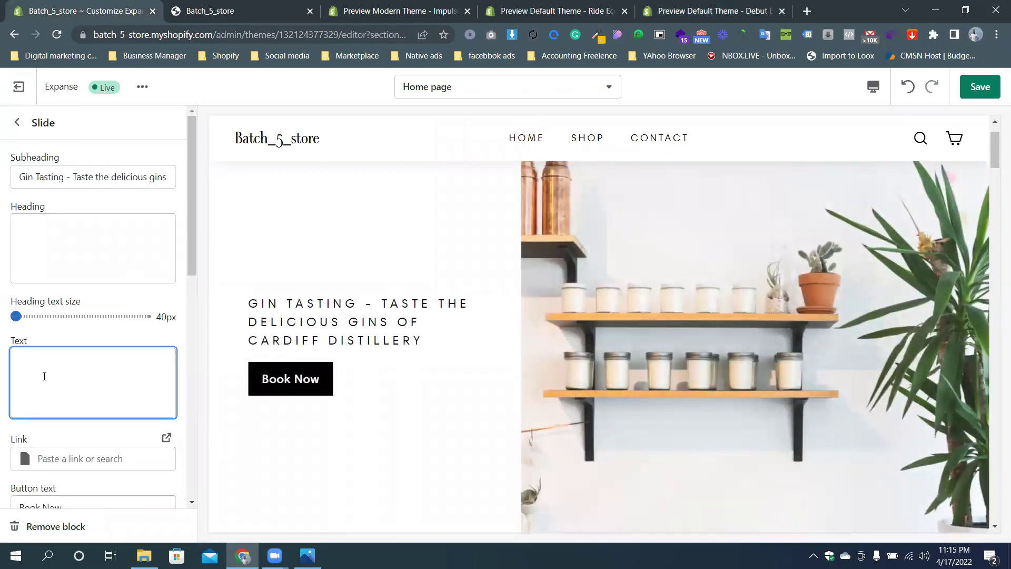
pyautogui.hotkey('ctrl', 'v')
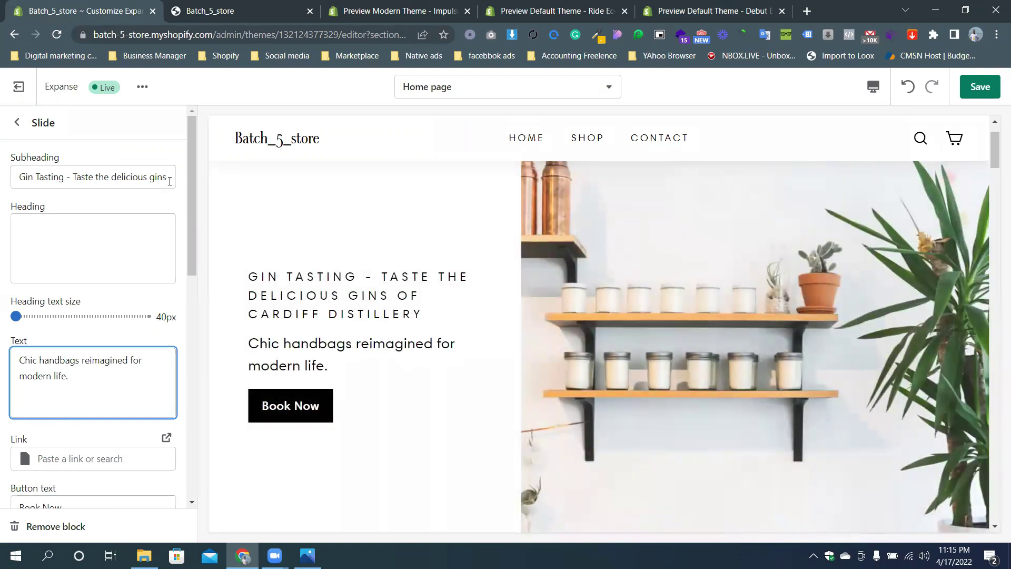
# Clear the whole Gin Tasting subheading from the first slide
pyautogui.moveTo(170, 181); pyautogui.dragTo(5, 182)
pyautogui.hotkey('ctrl', 'x')
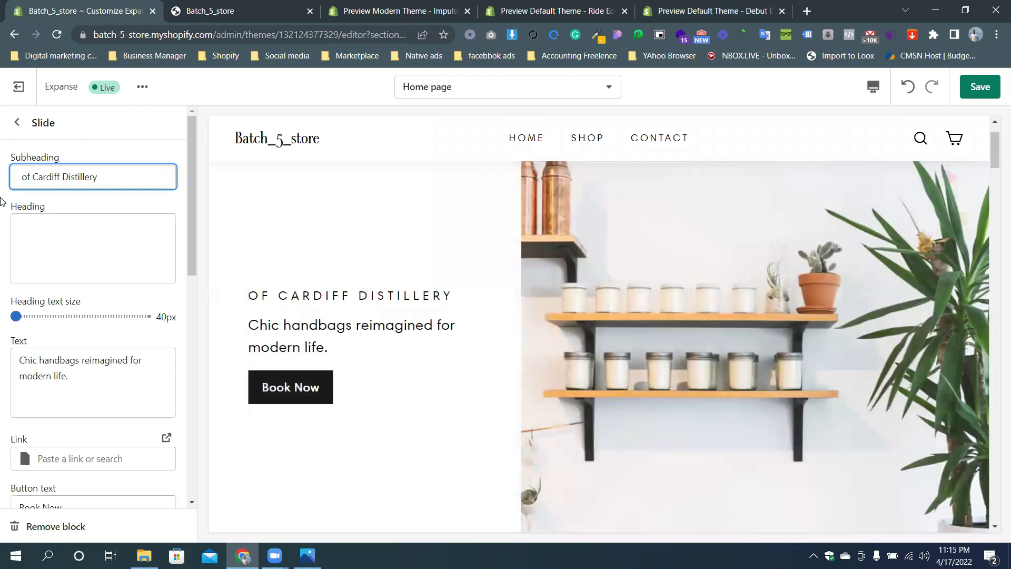
pyautogui.moveTo(130, 169); pyautogui.dragTo(2, 183)
pyautogui.hotkey('ctrl', 'x')
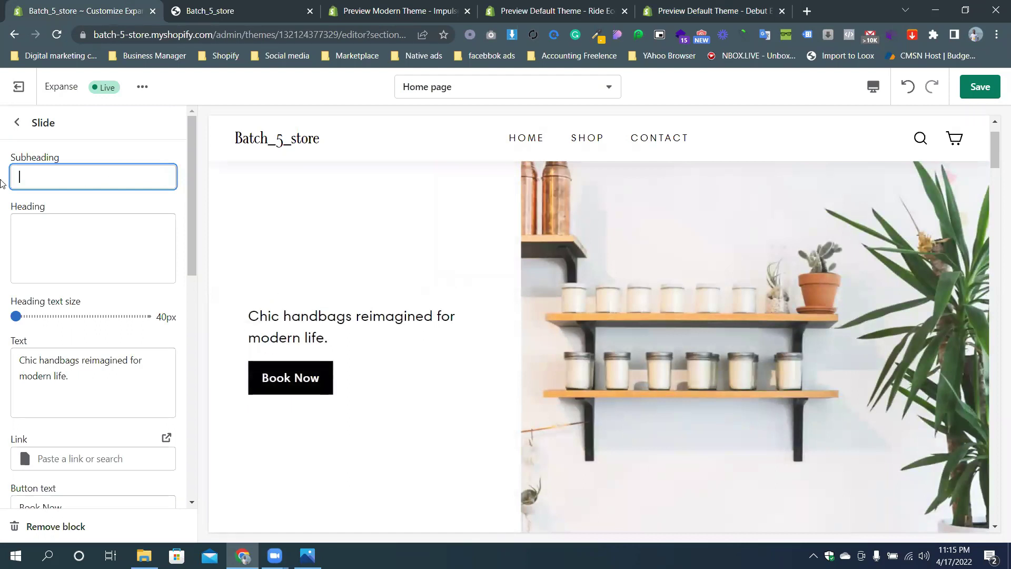
# Set the first Split slide's button text to "Shop Now"
pyautogui.scroll(-1, 93, 354)
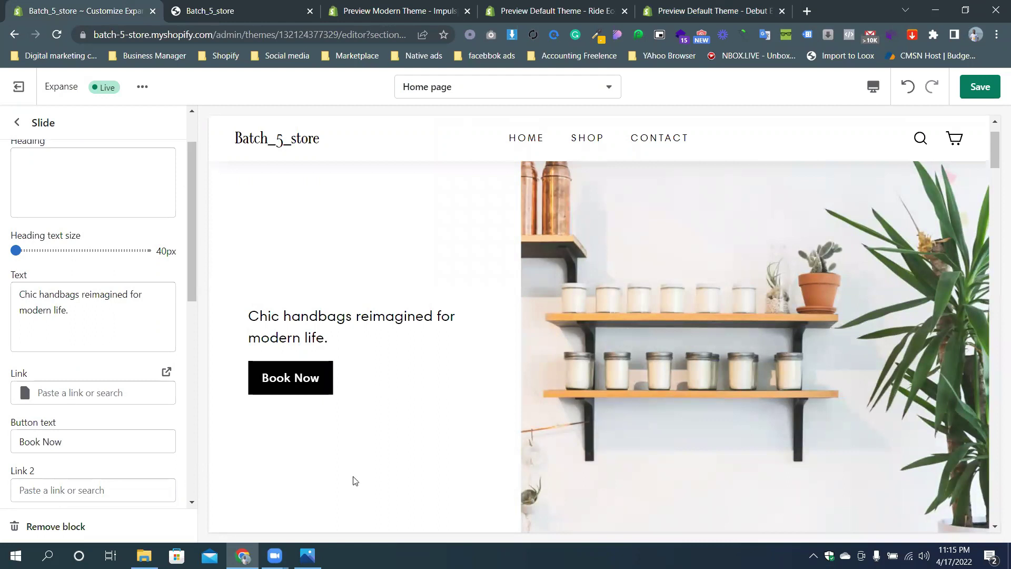
pyautogui.tripleClick(73, 438)
pyautogui.write('Shop ')
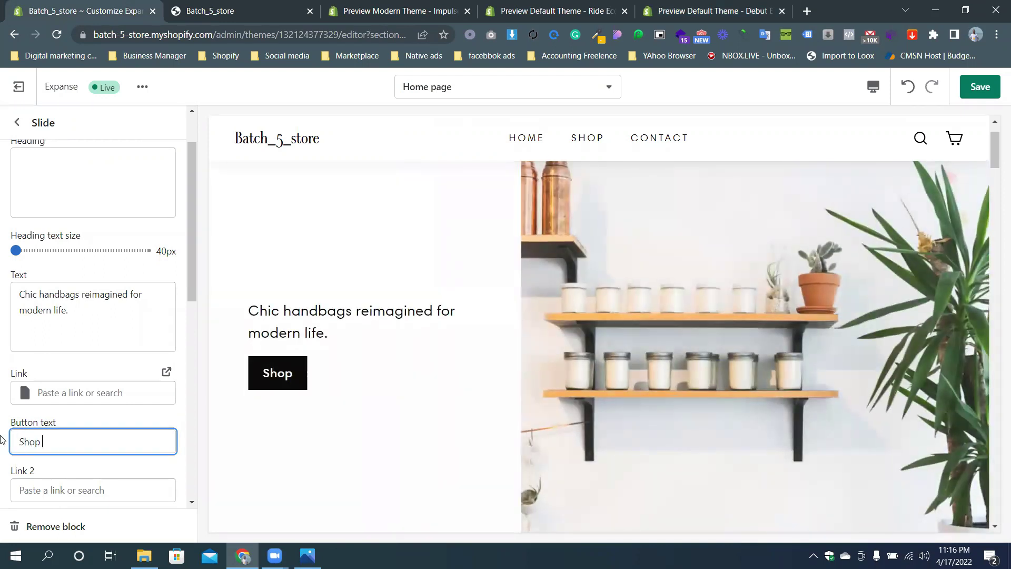
pyautogui.write('Now')
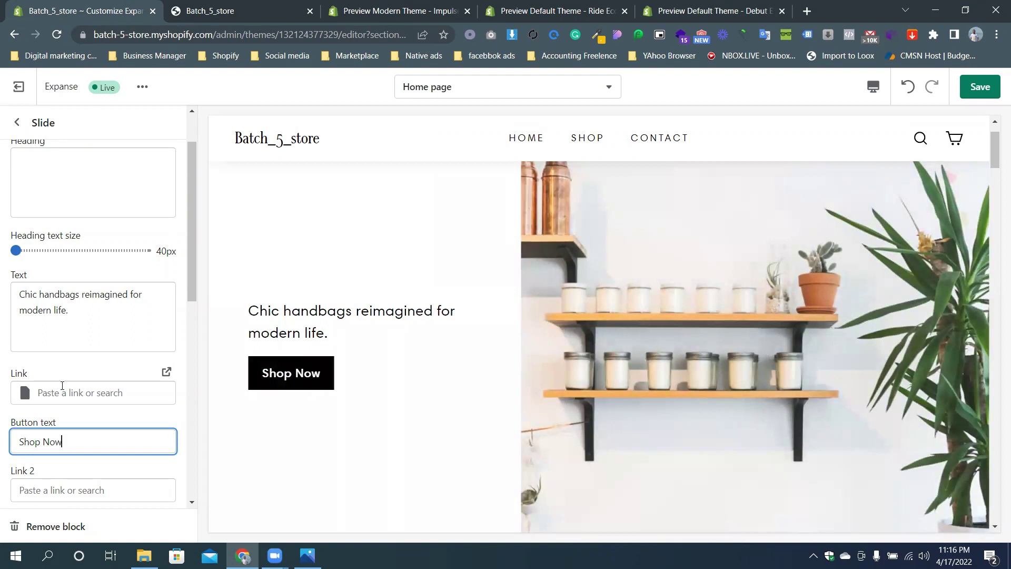
# Link the first slide's button to All products
pyautogui.click(62, 389)
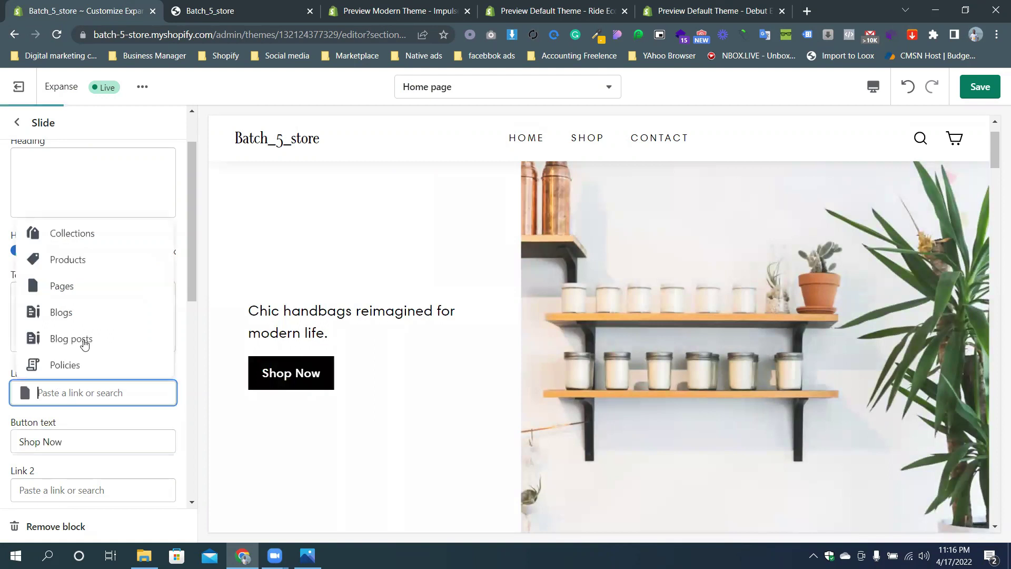
pyautogui.click(87, 258)
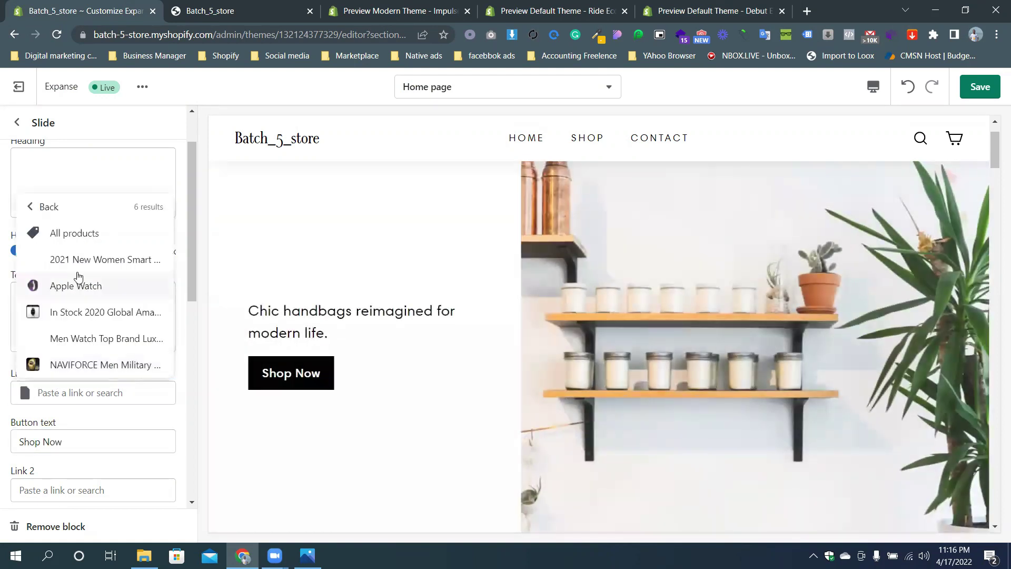
pyautogui.click(105, 232)
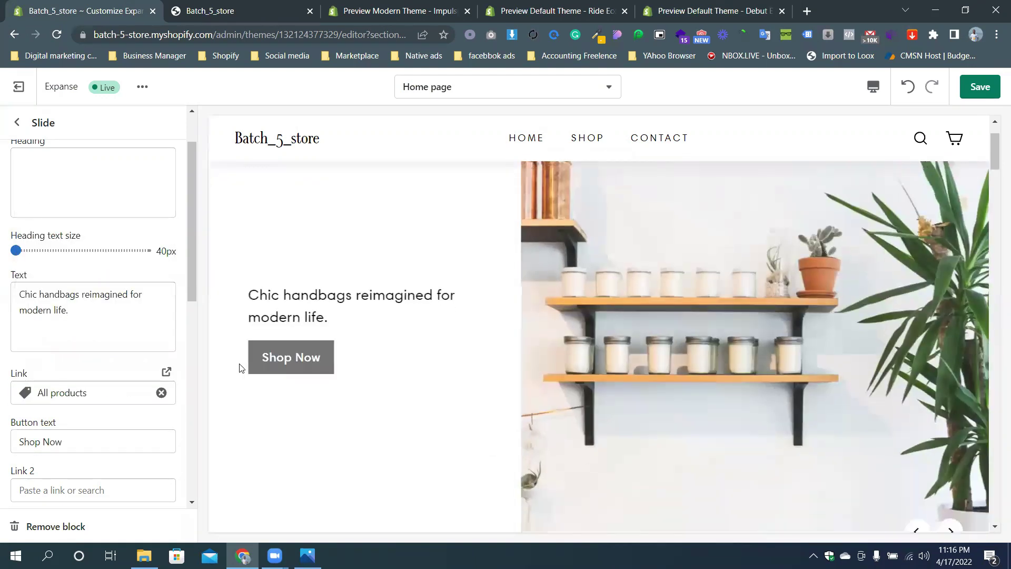
pyautogui.scroll(-1, 79, 418)
pyautogui.scroll(3, 12, 176)
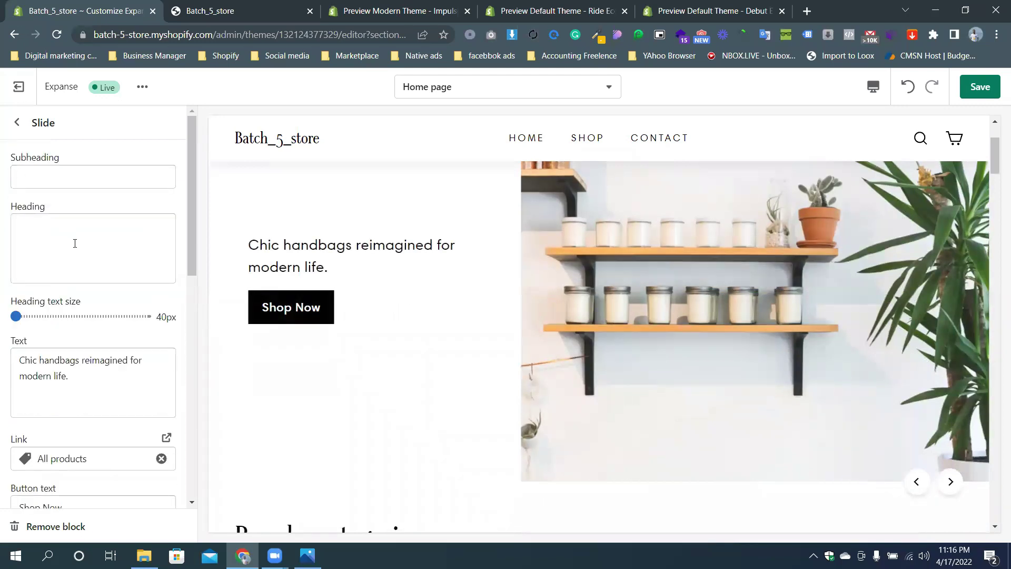
pyautogui.scroll(-3, 75, 243)
# Open the second slide of the Split section and look through its text, link and image settings
pyautogui.click(16, 122)
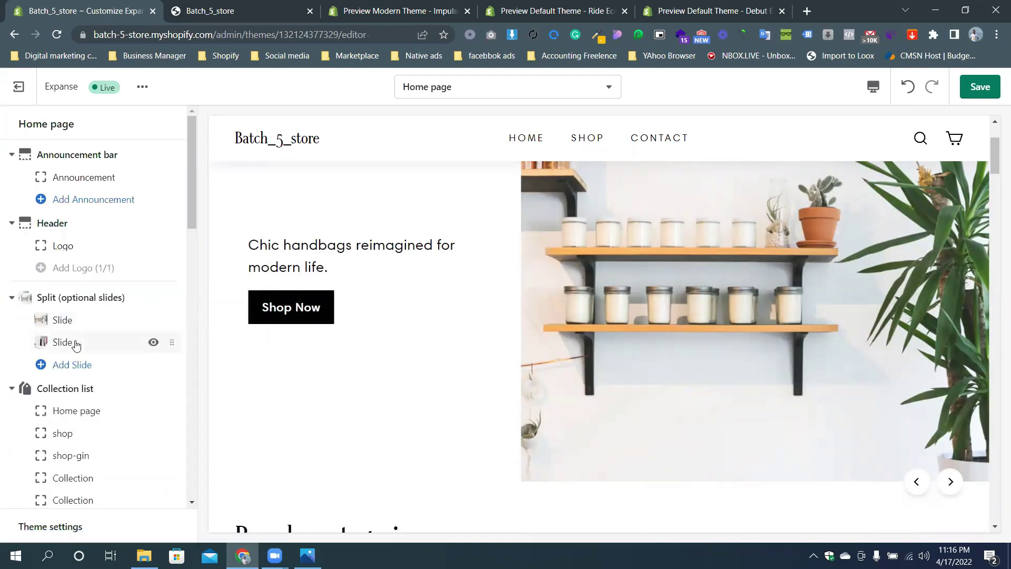
pyautogui.click(76, 343)
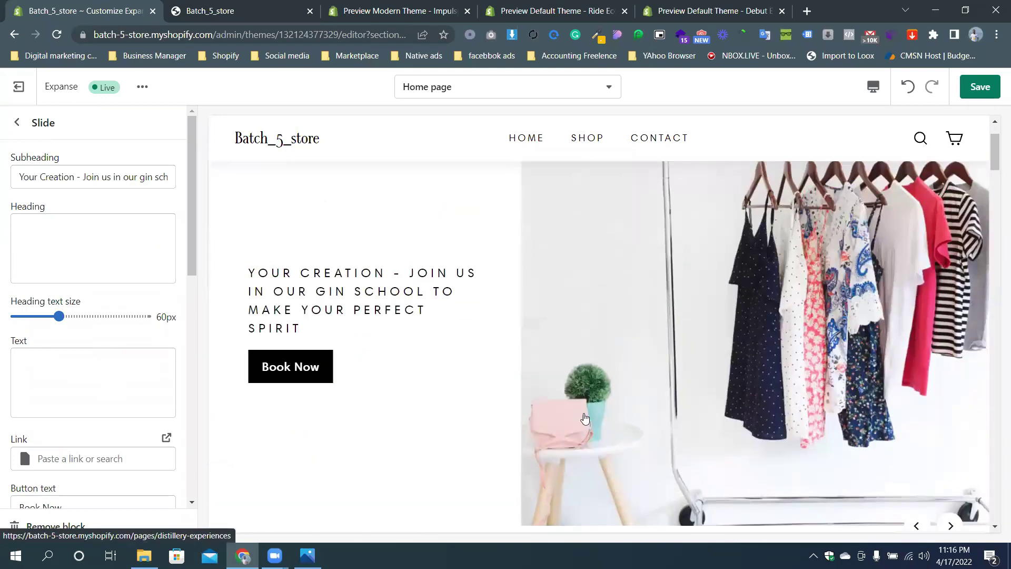
pyautogui.scroll(-1, 60, 398)
pyautogui.scroll(-10, 60, 398)
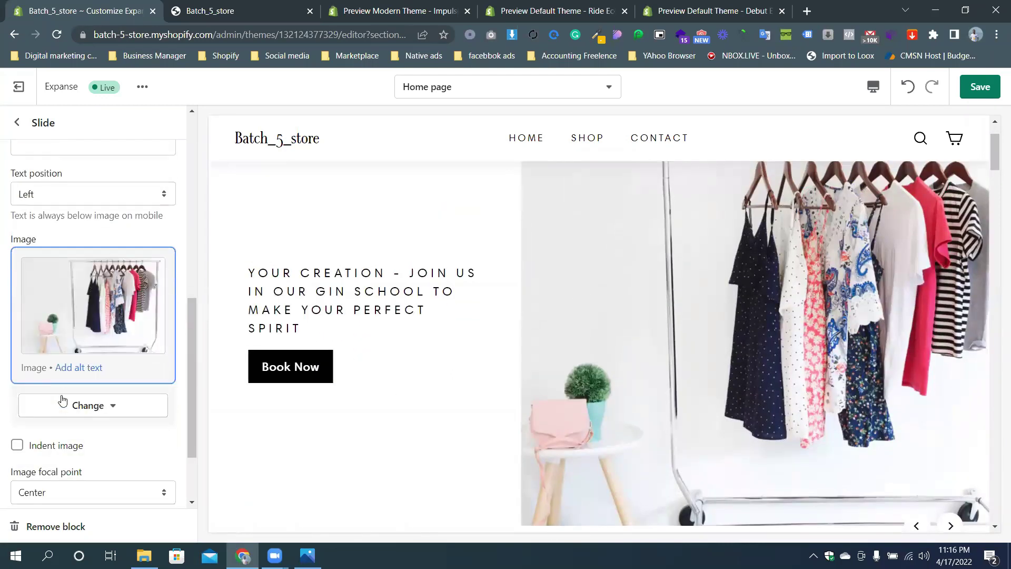
pyautogui.scroll(1, 62, 400)
pyautogui.scroll(-1, 83, 426)
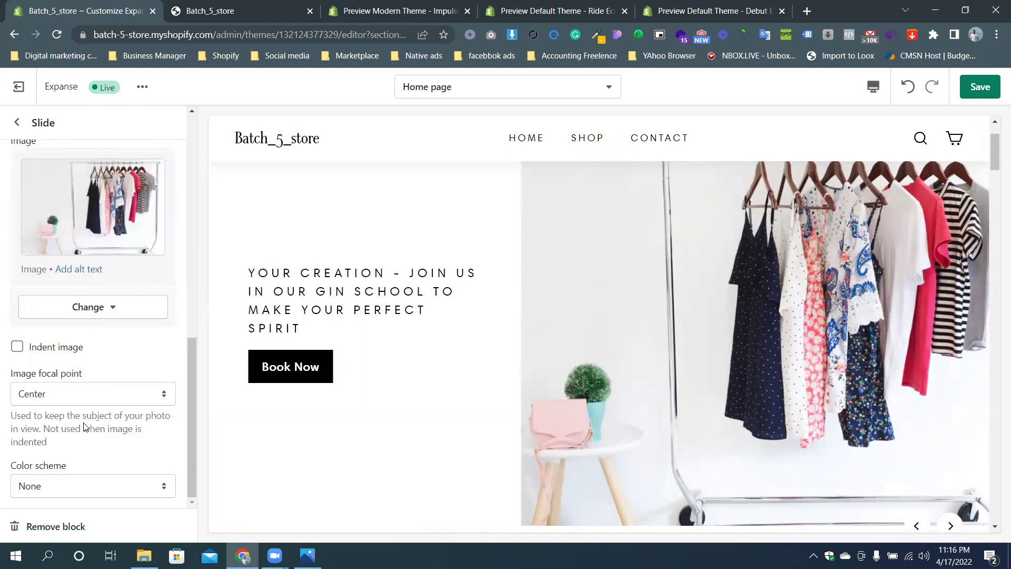
pyautogui.scroll(10, 84, 422)
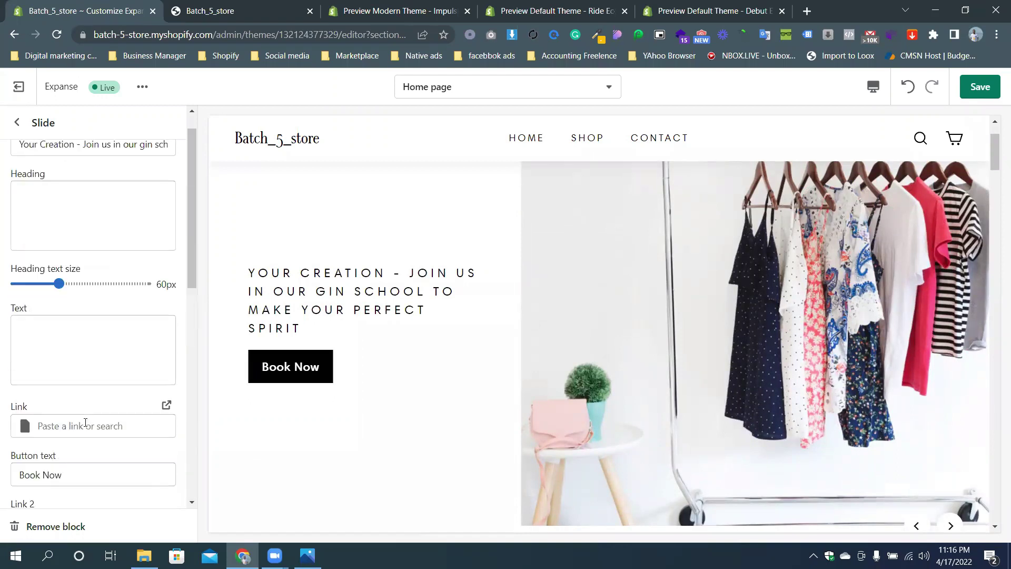
# Copy the heading "Designed for fashion. Crafted for sport." from the Debut demo store
pyautogui.click(753, 9)
pyautogui.tripleClick(483, 349)
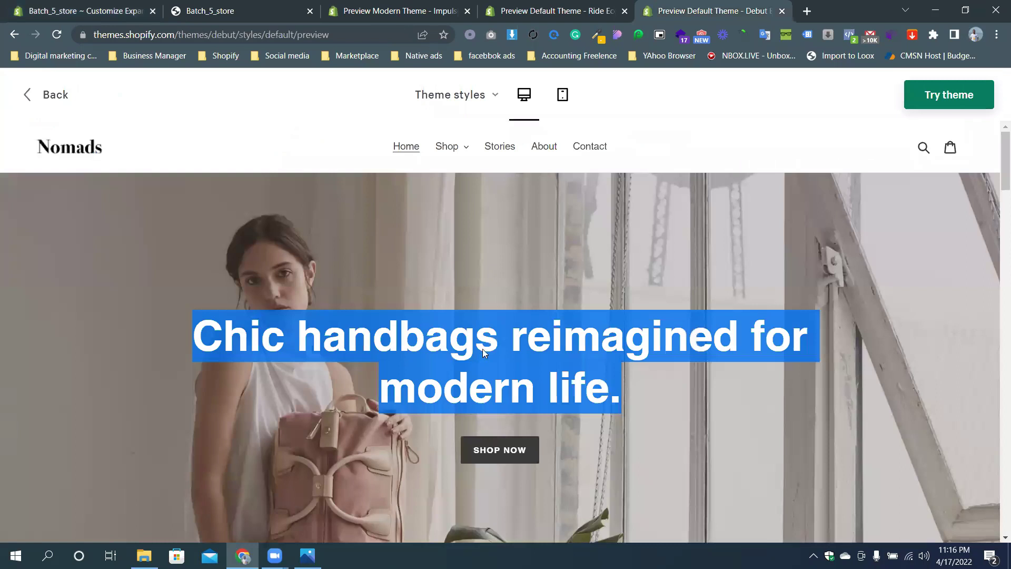
pyautogui.scroll(-10, 493, 334)
pyautogui.scroll(4, 493, 334)
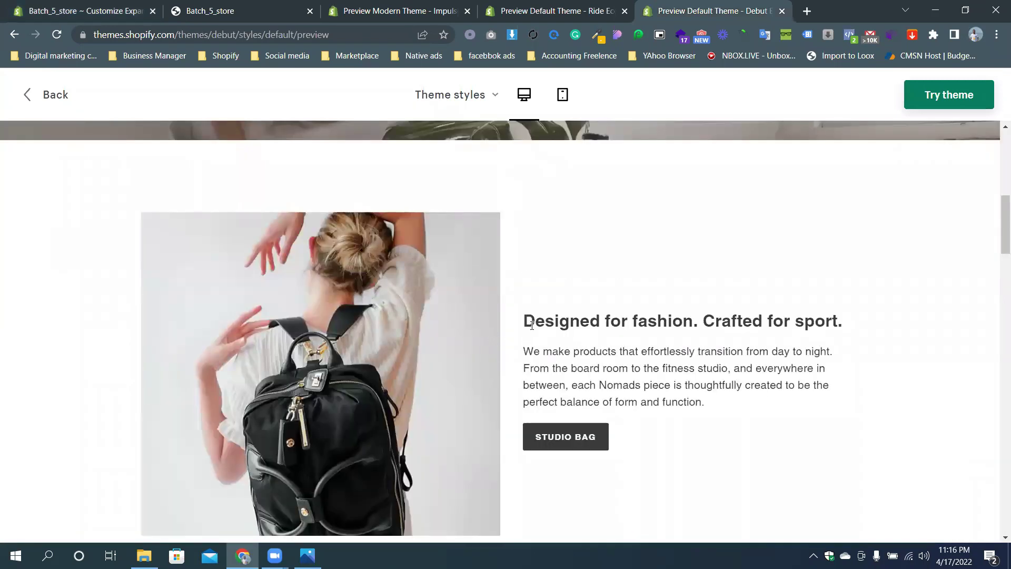
pyautogui.moveTo(545, 325); pyautogui.dragTo(774, 345)
pyautogui.moveTo(843, 331); pyautogui.dragTo(502, 330)
pyautogui.hotkey('ctrl', 'c')
# Return to the theme editor, paste "Designed for fashion. Crafted for sport." as the second slide's text and clear its gin school subheading
pyautogui.click(192, 6)
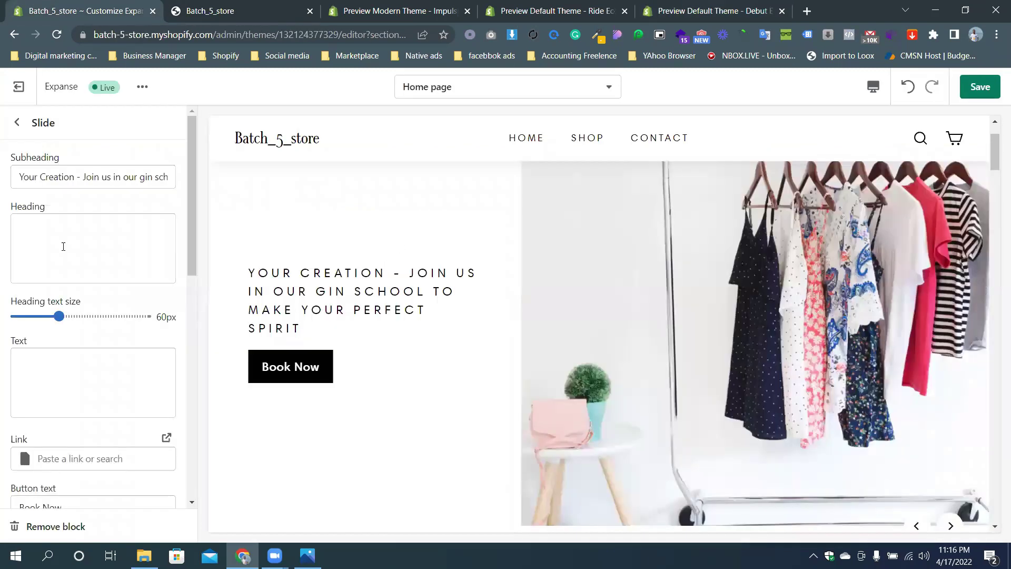
pyautogui.click(86, 359)
pyautogui.hotkey('ctrl', 'v')
pyautogui.moveTo(7, 180); pyautogui.dragTo(279, 217)
pyautogui.press('BackSpace')
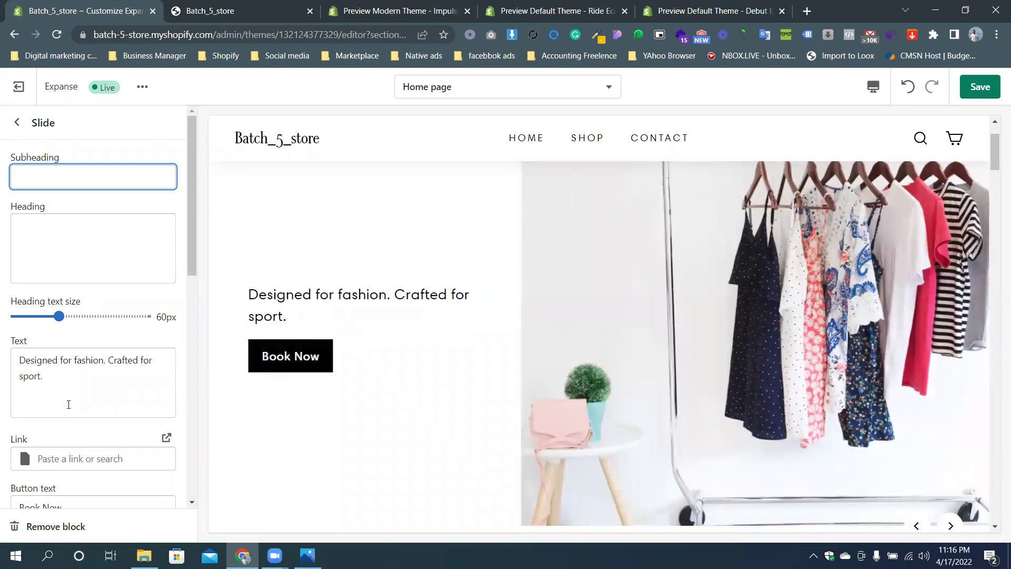
# Change the second slide's button text to "Shop Now"
pyautogui.scroll(-3, 70, 389)
pyautogui.moveTo(72, 372); pyautogui.dragTo(15, 372)
pyautogui.write('S')
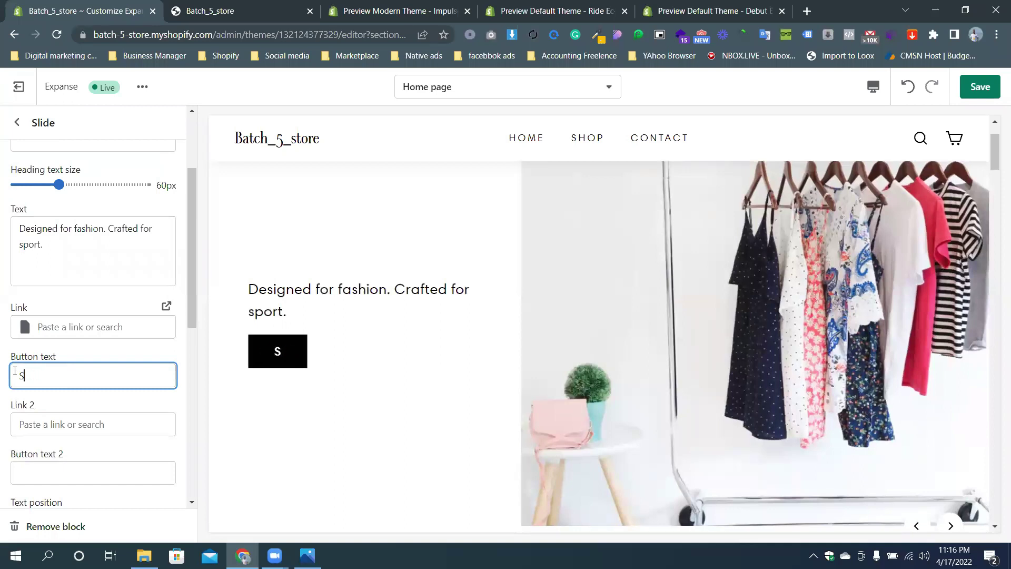
pyautogui.write('HOP Now')
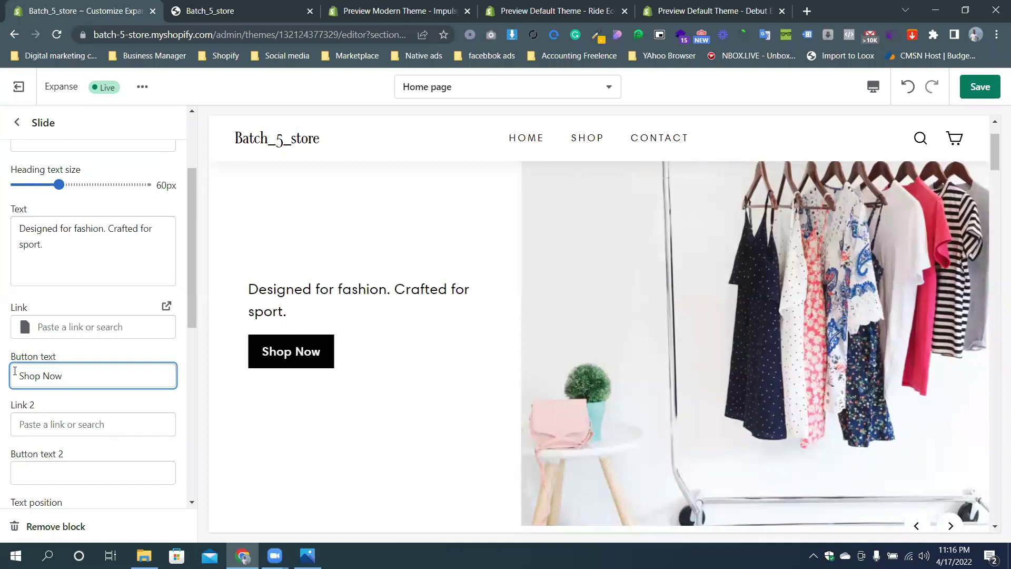
# Link the second slide's button to All products
pyautogui.click(55, 326)
pyautogui.click(70, 192)
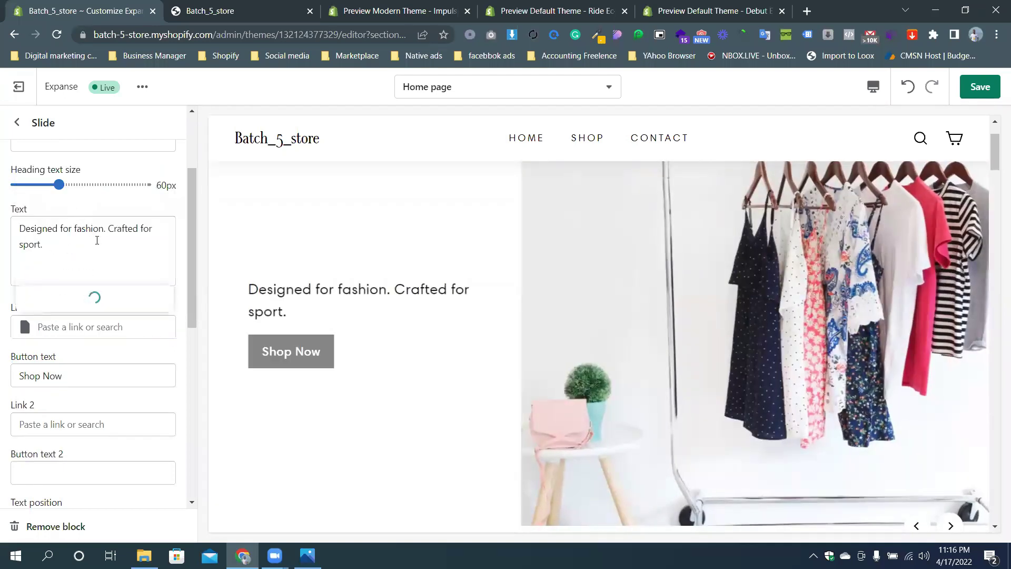
pyautogui.click(74, 167)
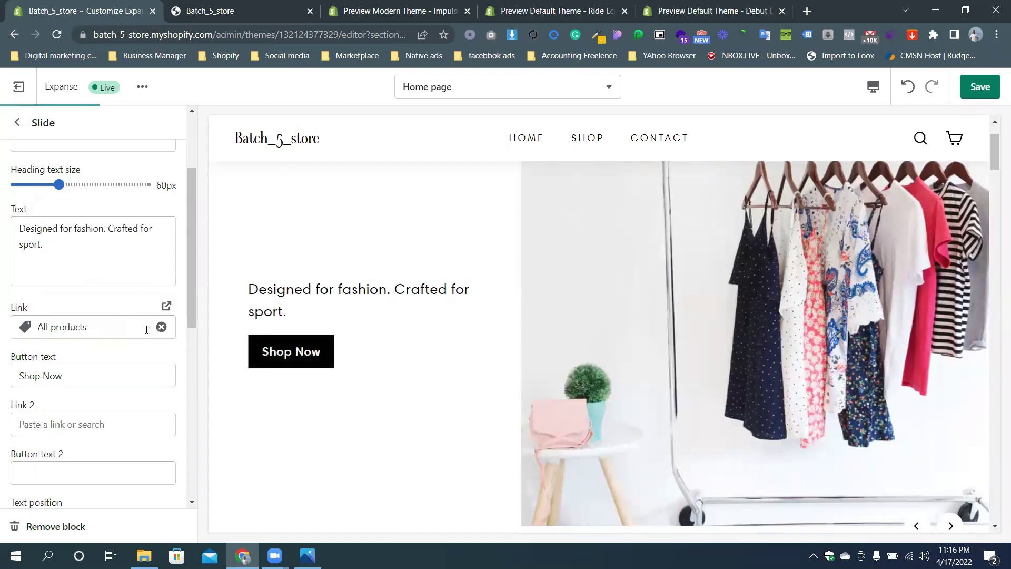
pyautogui.click(87, 327)
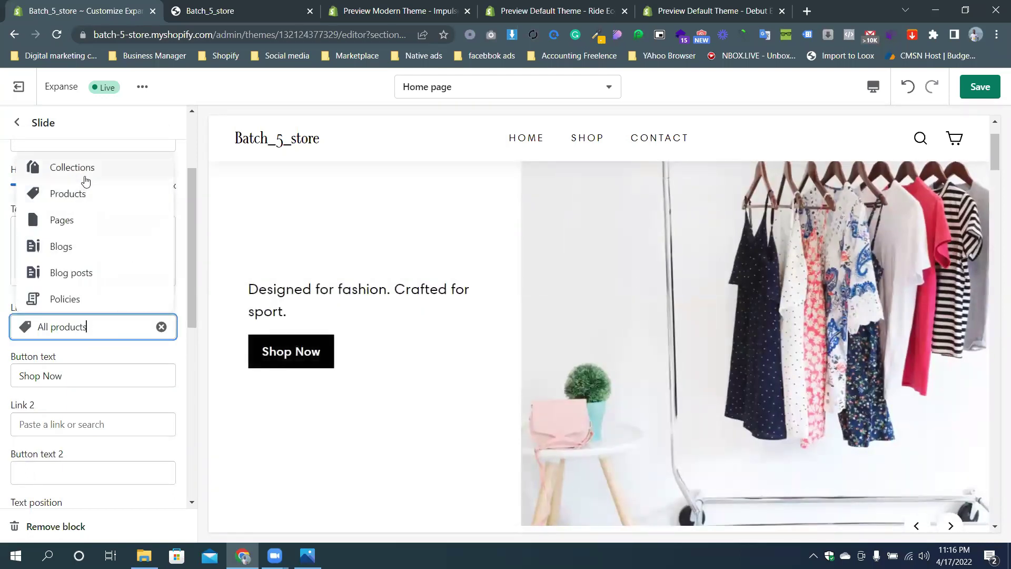
pyautogui.click(176, 361)
# Try the Right text position on the second slide and set it back to Left
pyautogui.scroll(-5, 132, 385)
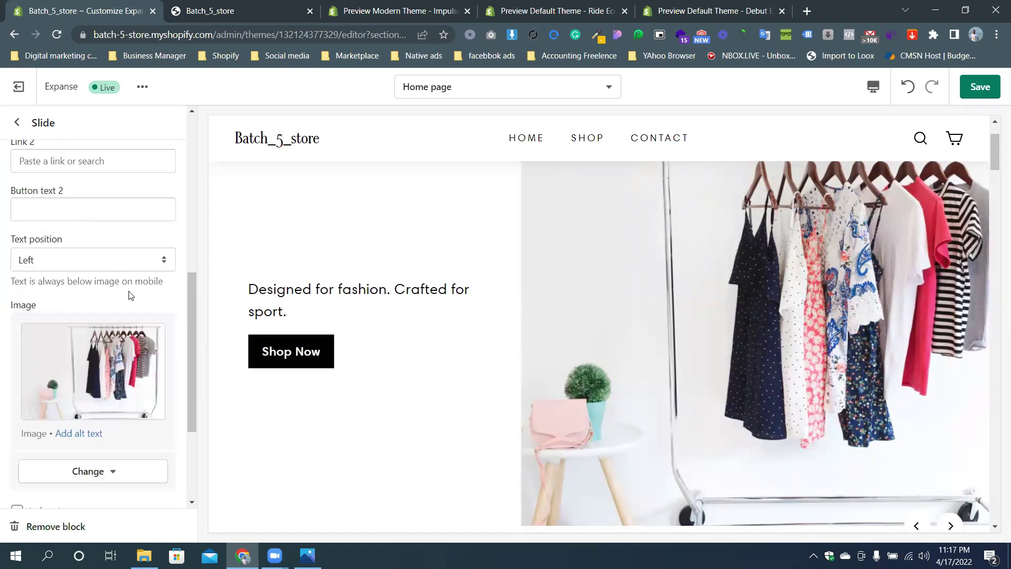
pyautogui.click(112, 268)
pyautogui.click(111, 285)
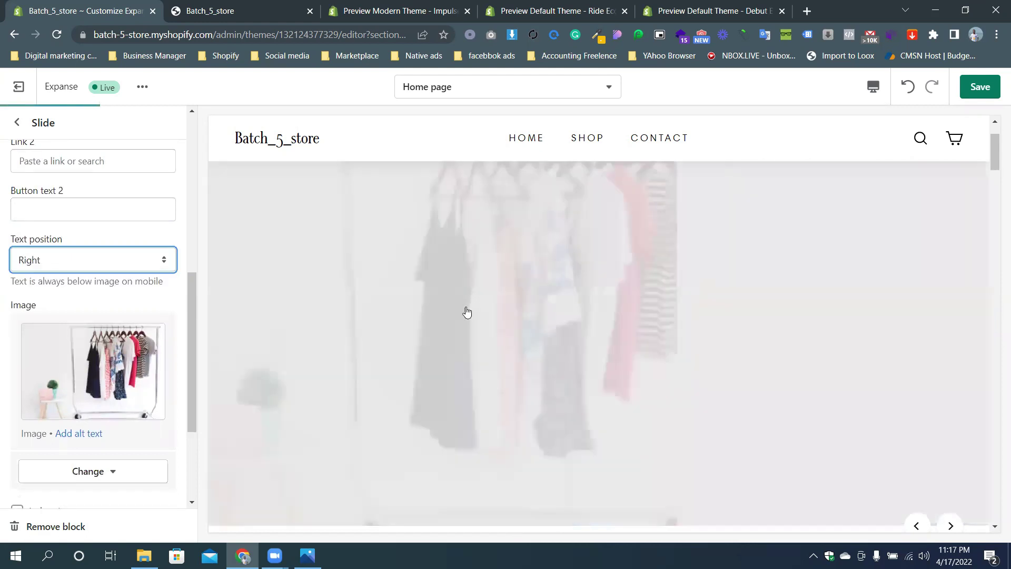
pyautogui.click(79, 260)
pyautogui.click(79, 276)
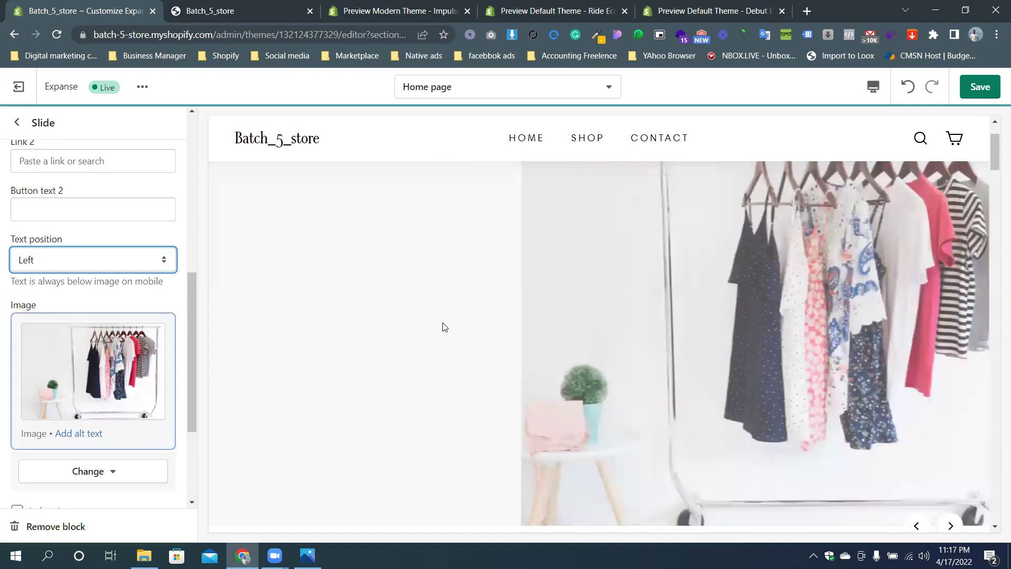
# Try the Bottom right and Bottom center focal points on the second slide's image and return it to Center
pyautogui.scroll(-3, 23, 342)
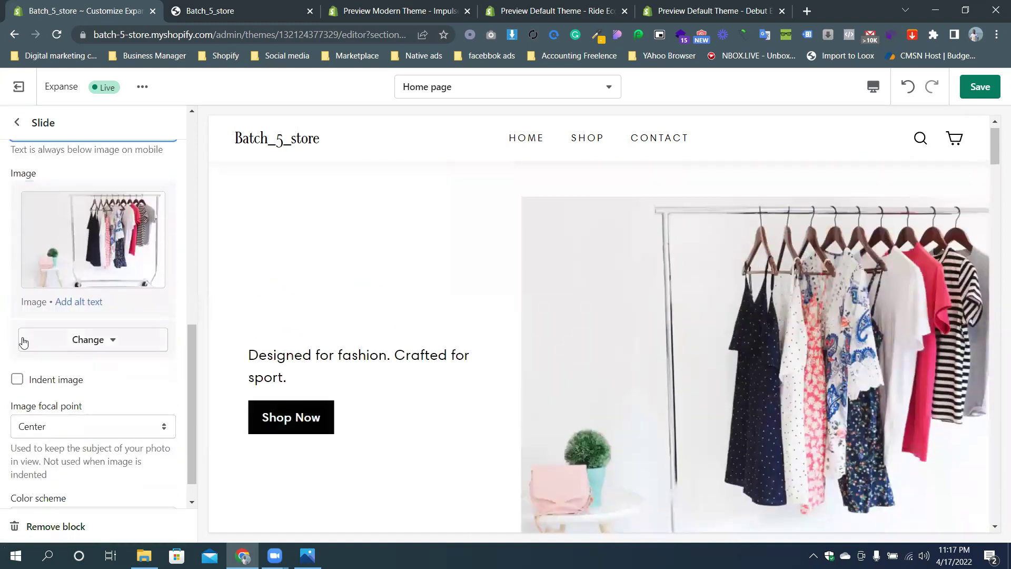
pyautogui.click(58, 431)
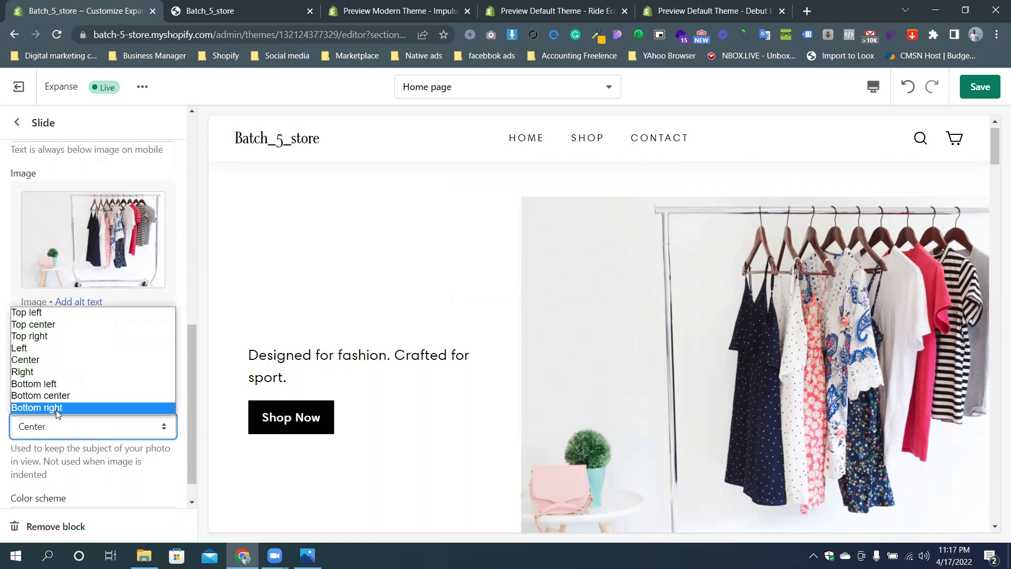
pyautogui.click(305, 313)
pyautogui.click(87, 426)
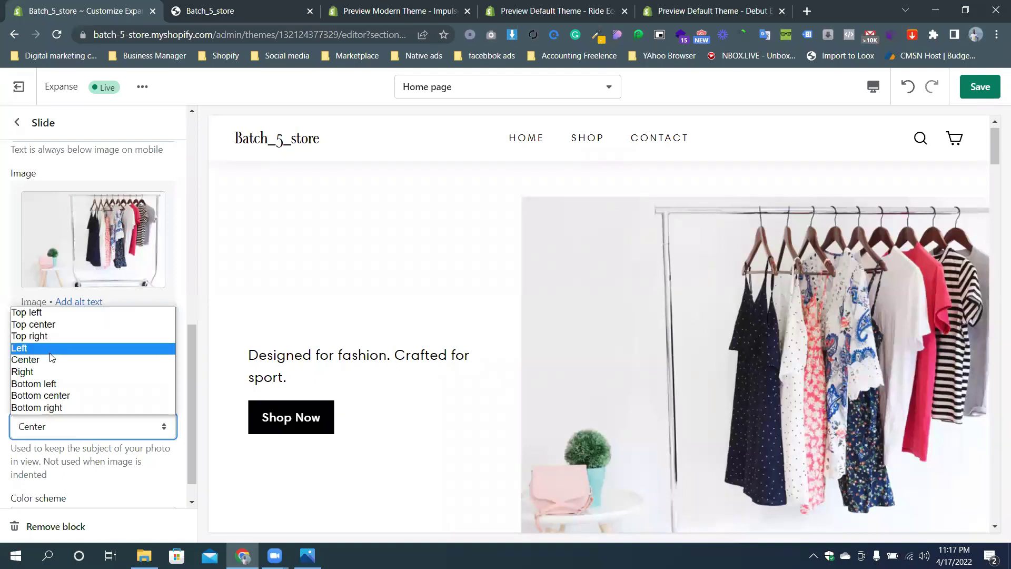
pyautogui.click(49, 409)
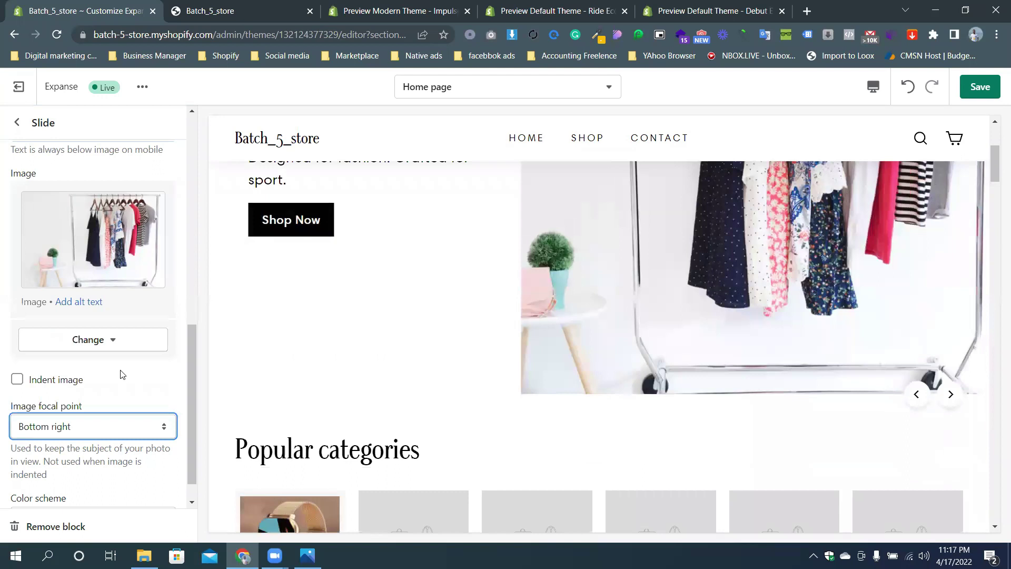
pyautogui.click(101, 429)
pyautogui.click(97, 396)
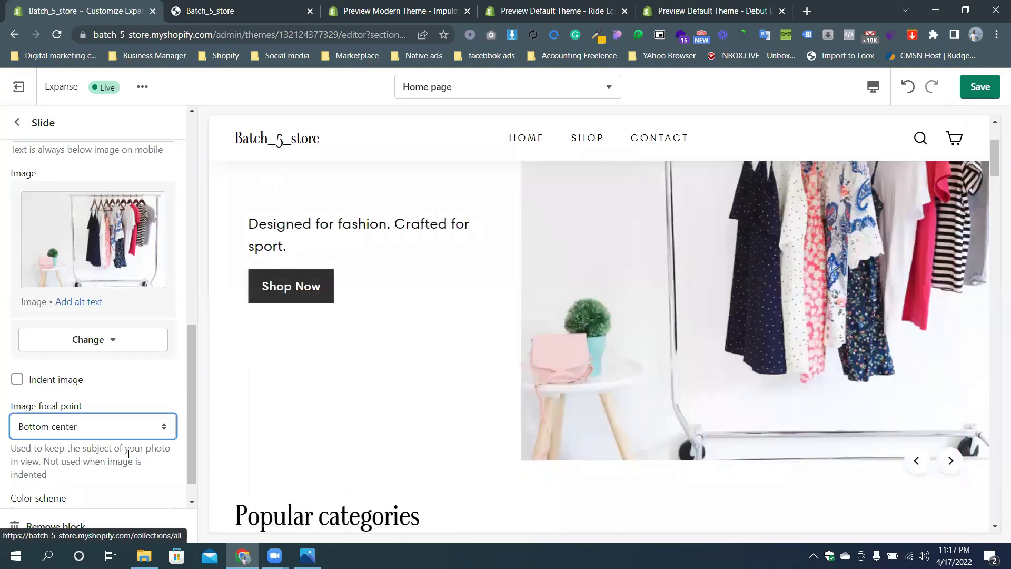
pyautogui.click(84, 427)
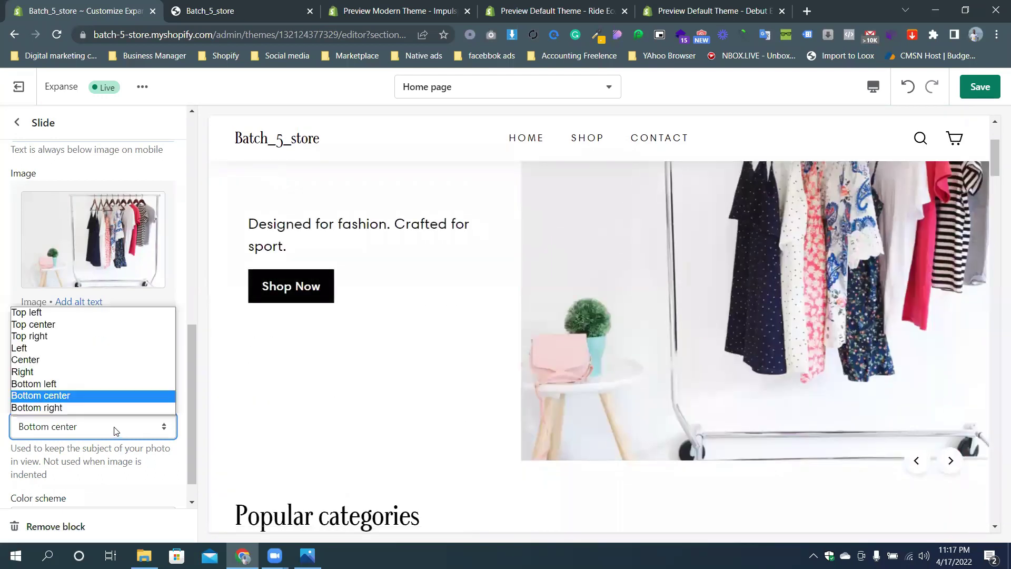
pyautogui.click(65, 361)
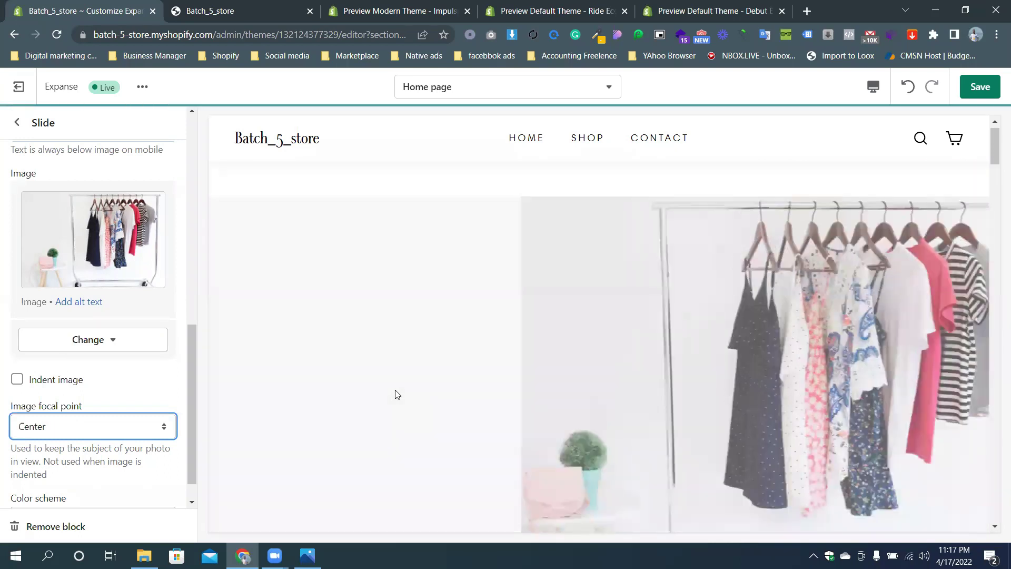
# Leave the second slide and open the settings of the Split (optional slides) section
pyautogui.scroll(-1, 158, 416)
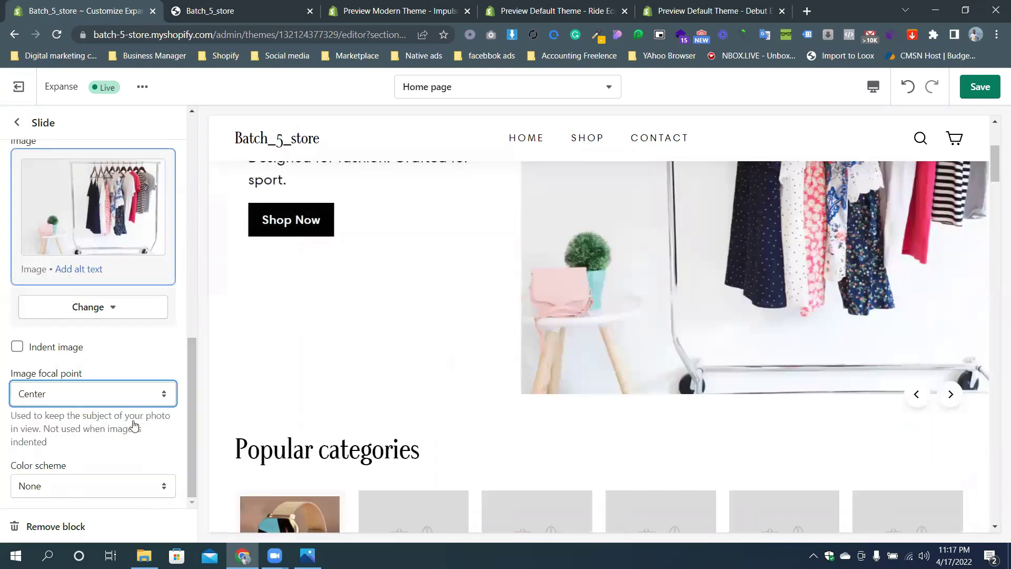
pyautogui.click(17, 122)
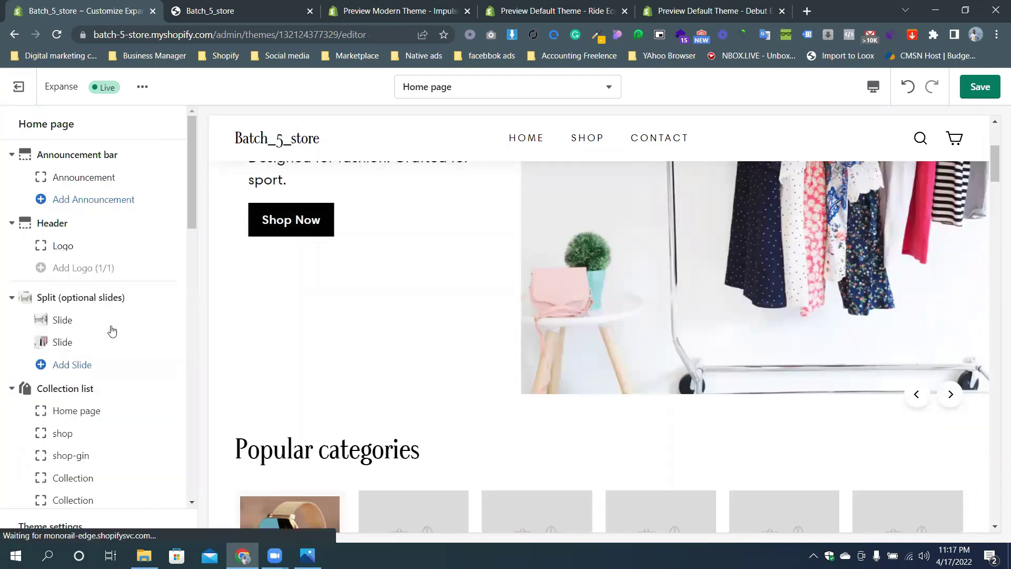
pyautogui.click(96, 302)
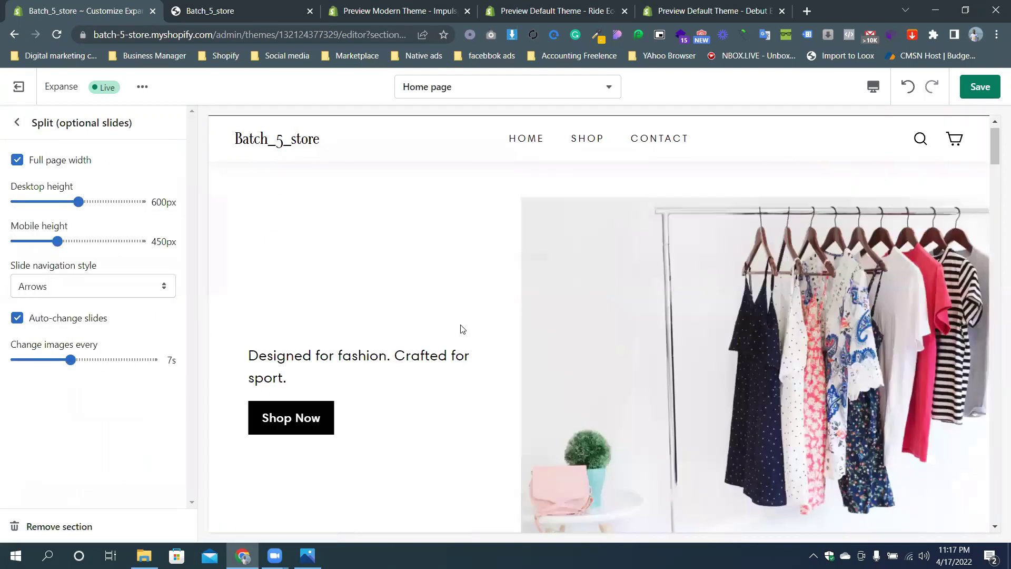
pyautogui.scroll(4, 322, 344)
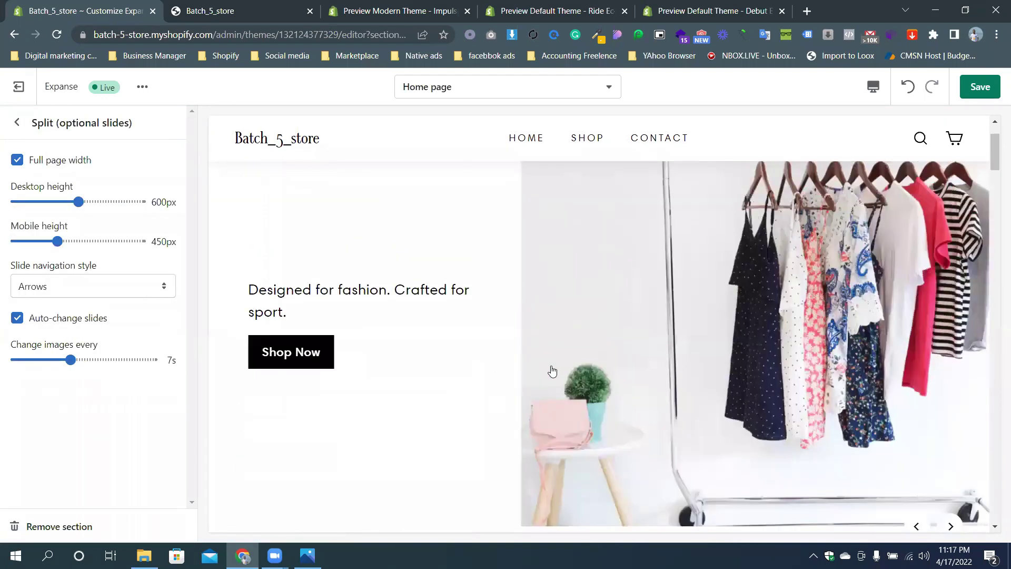